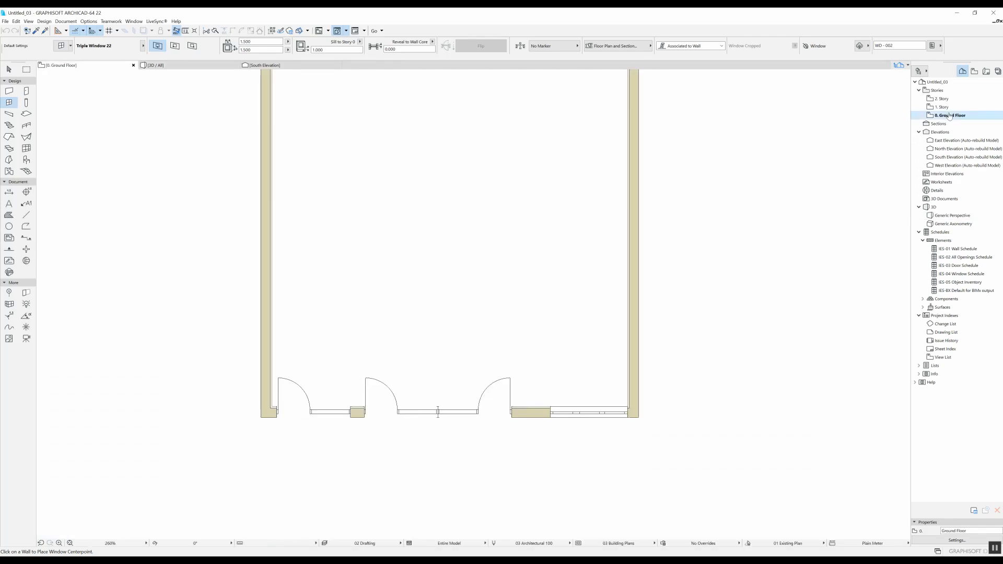
- Activate the Wall tool on the ground floor plan and review its default settings without changing them
scroll(276, 188, down, 1)
middle_drag(347, 138, 329, 218)
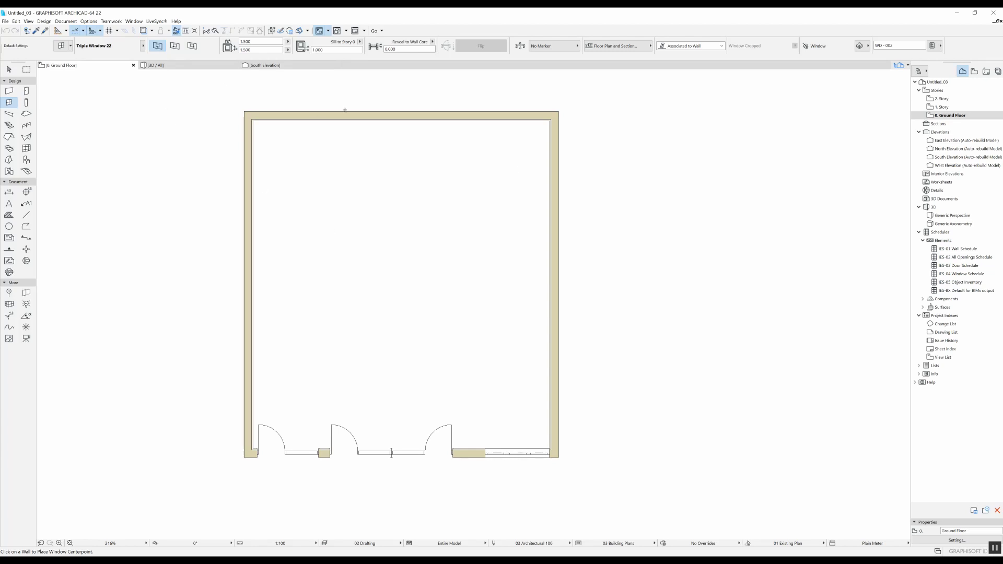
click(8, 90)
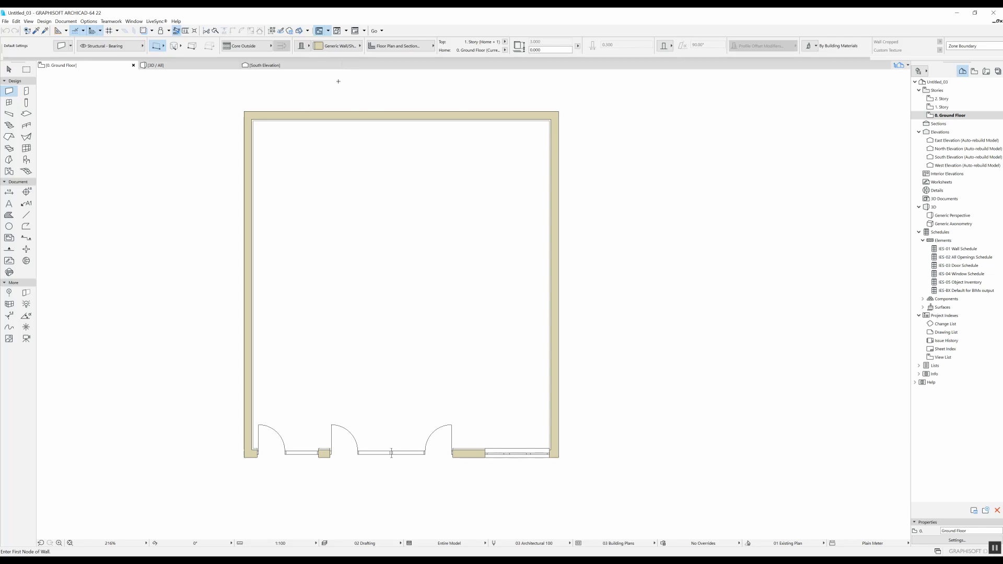
click(8, 103)
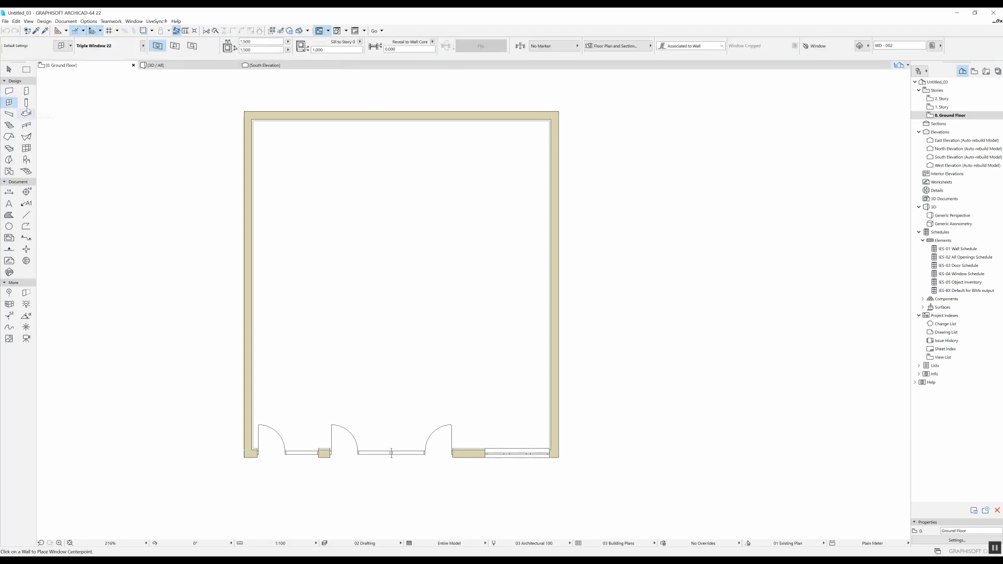
click(10, 92)
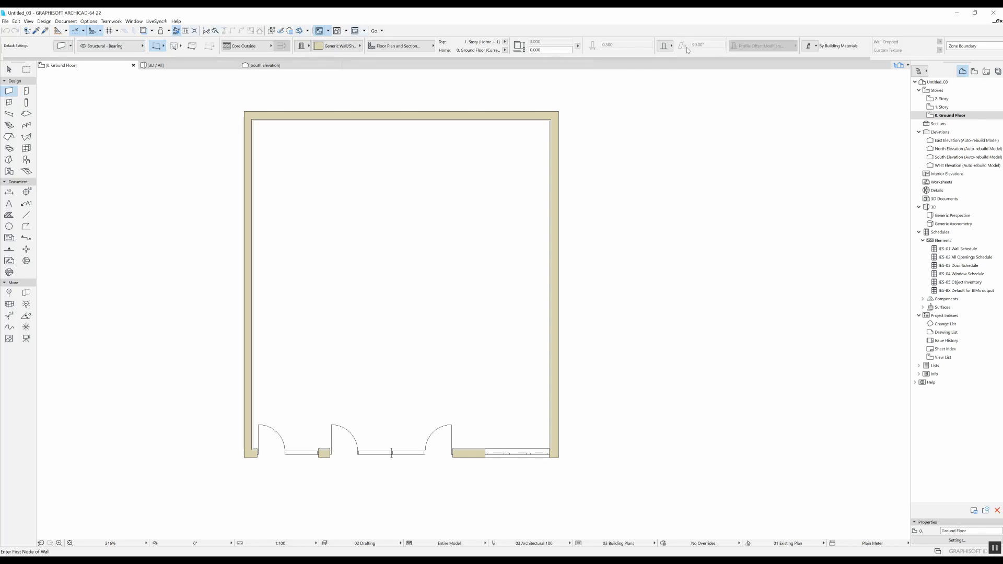
click(62, 46)
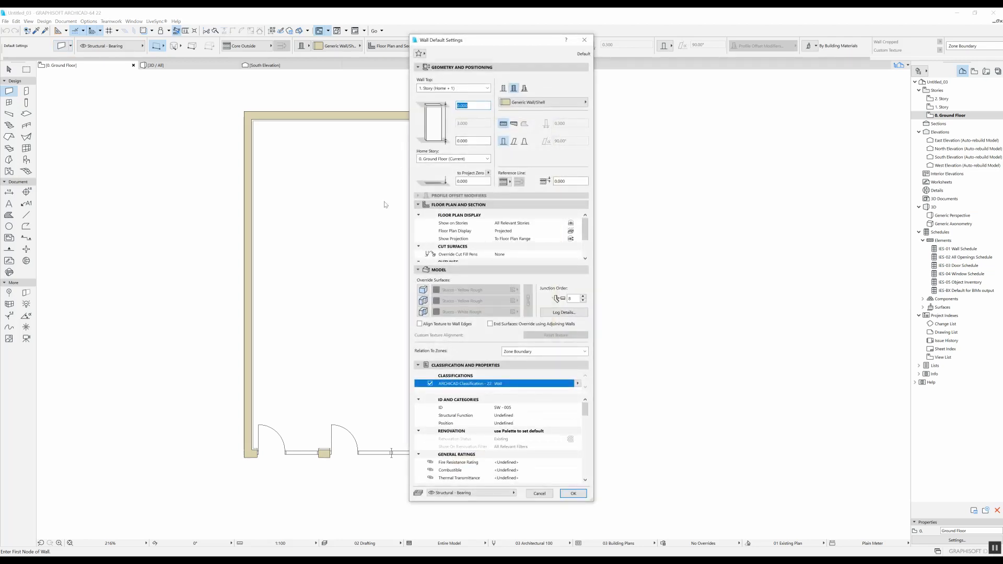
click(585, 42)
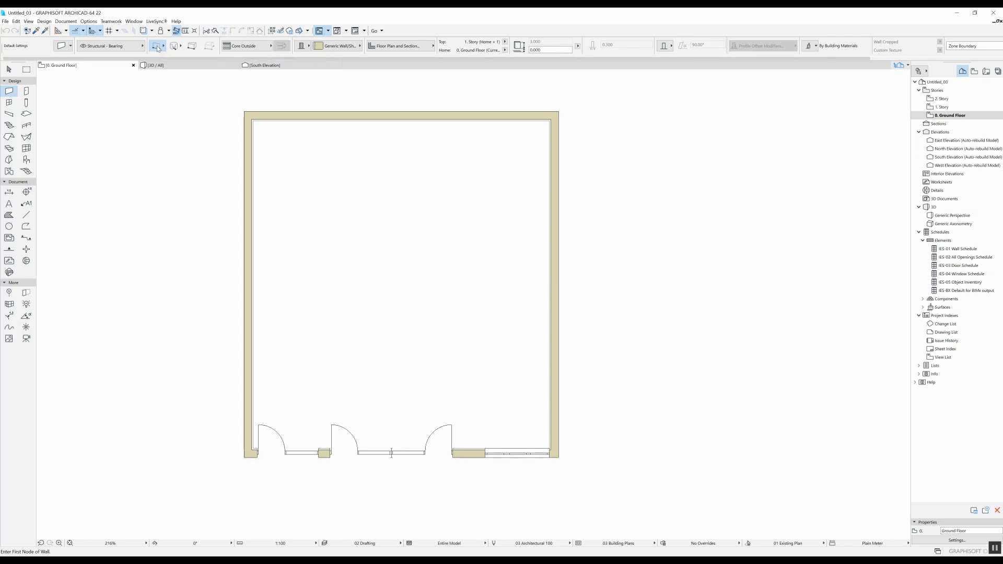
- Draw a short single straight horizontal wall inside the building, near the middle of the room
click(158, 48)
click(179, 41)
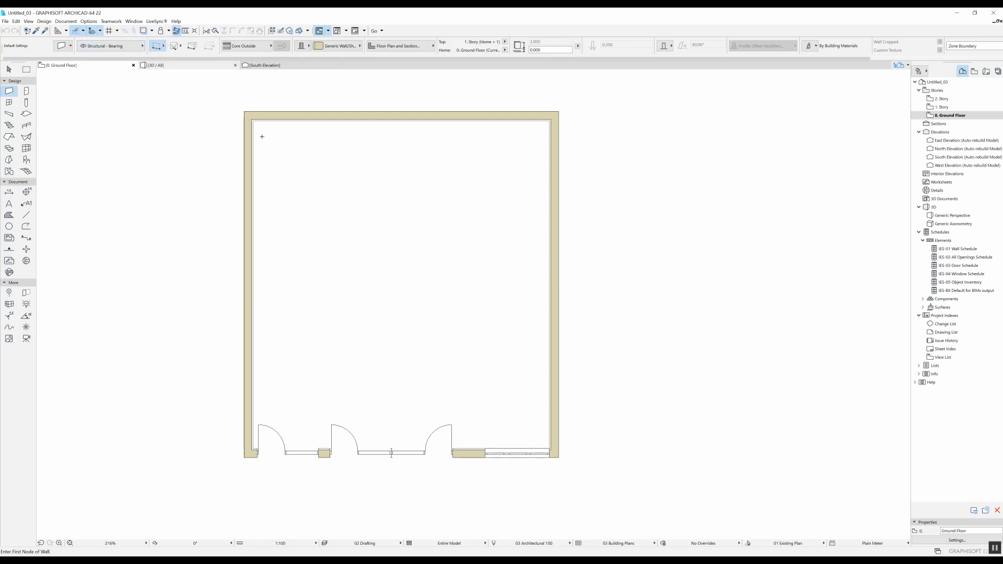
click(305, 296)
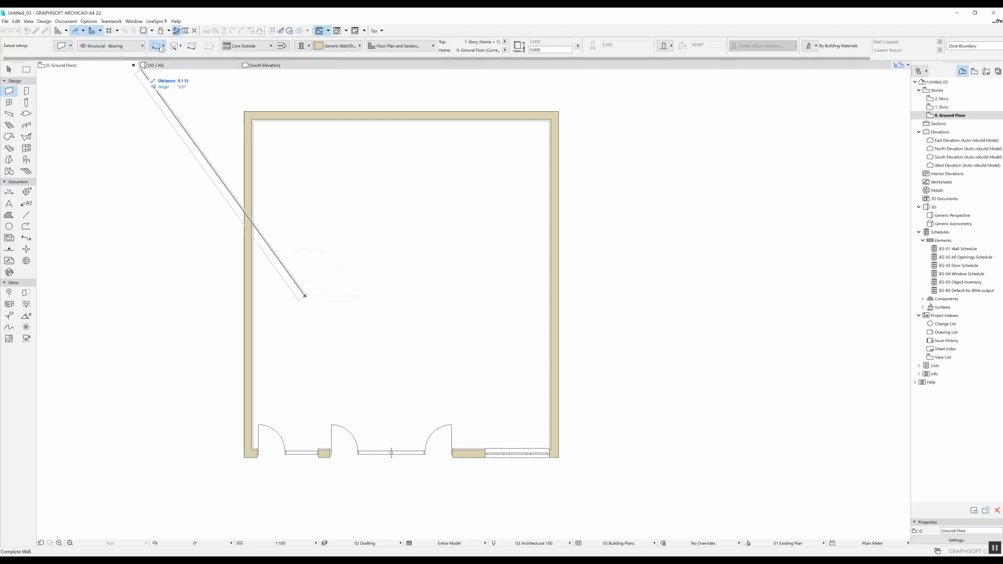
double_click(409, 297)
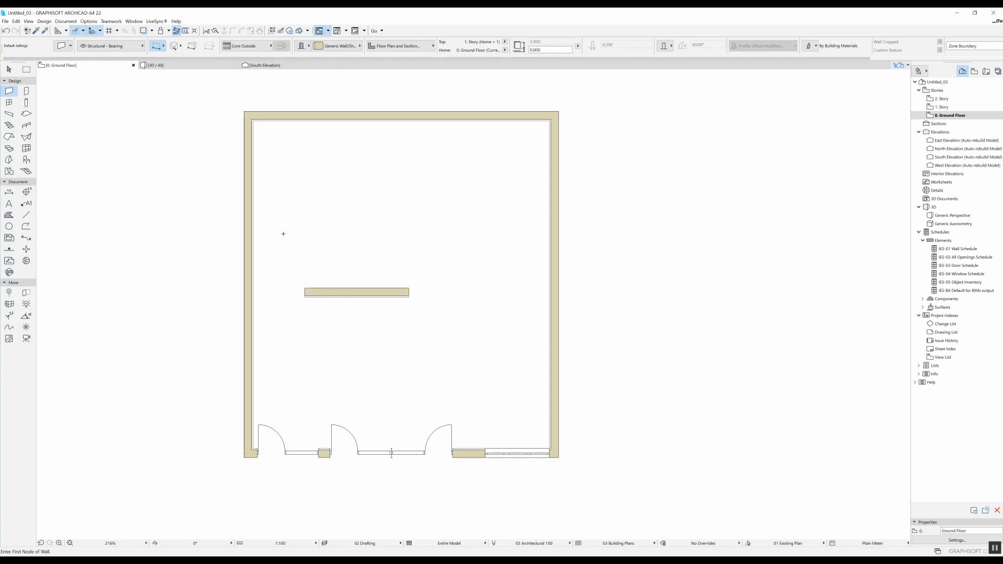
- Draw a four-segment chained wall above the short interior wall, running about 3.1 m east, then north, east and south
click(159, 49)
click(178, 43)
click(302, 251)
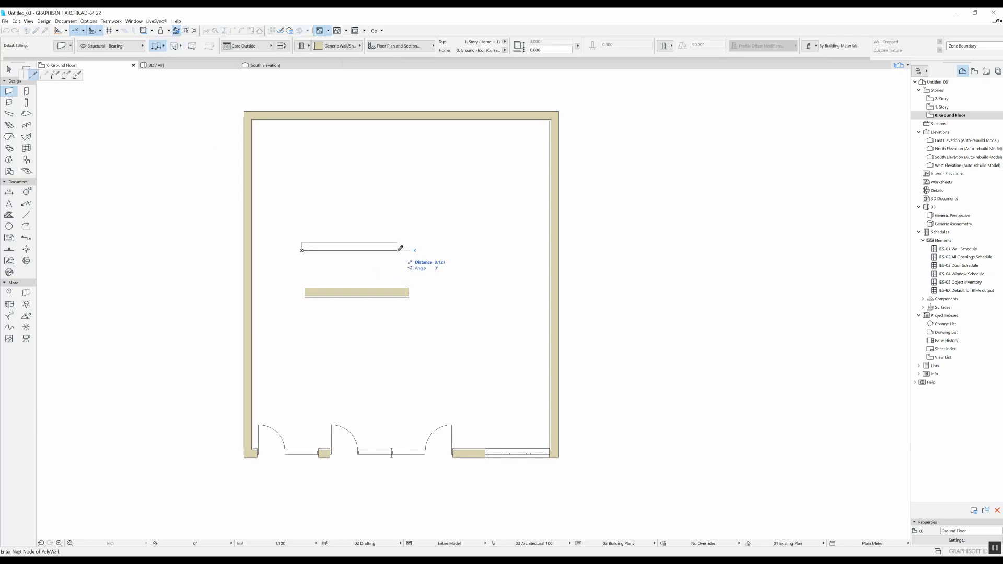
click(398, 250)
click(398, 186)
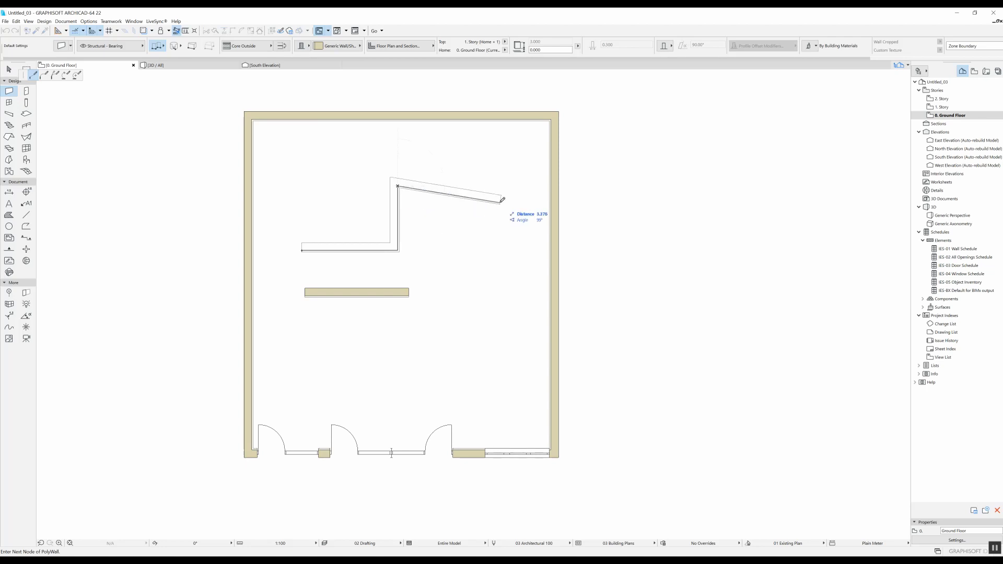
click(500, 186)
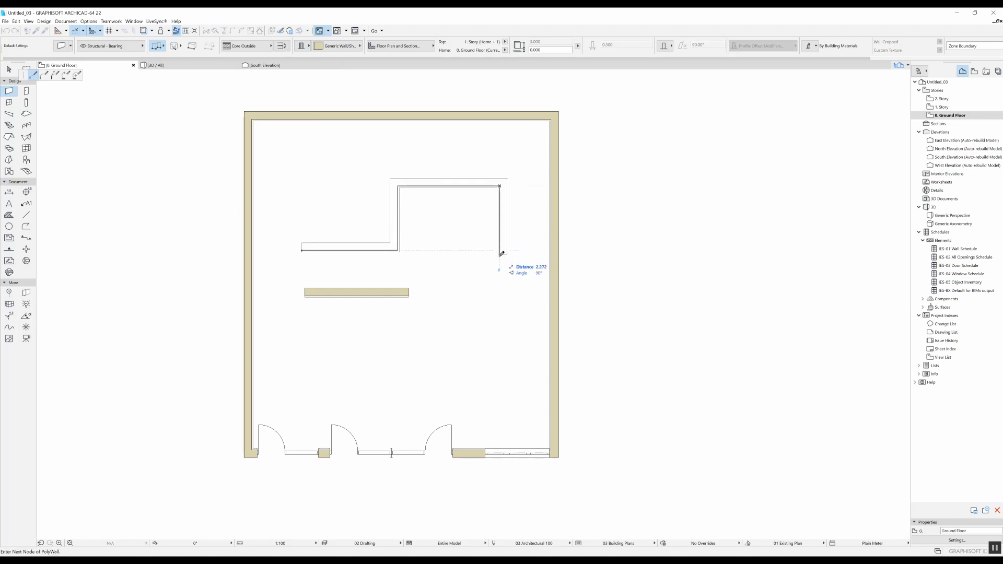
double_click(500, 286)
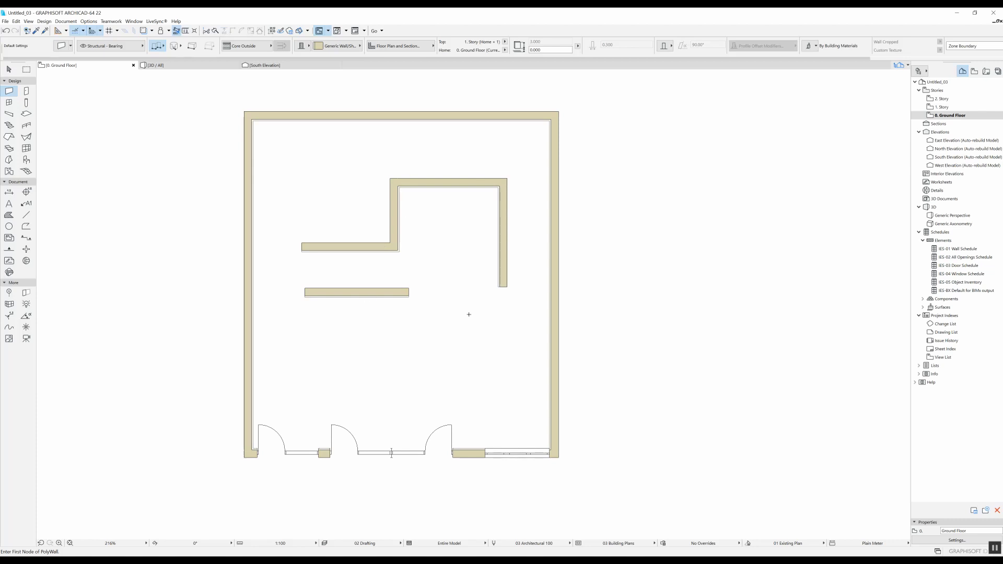
- Draw a closed rectangular wall outside the building on its west side using the rectangular geometry method
click(163, 47)
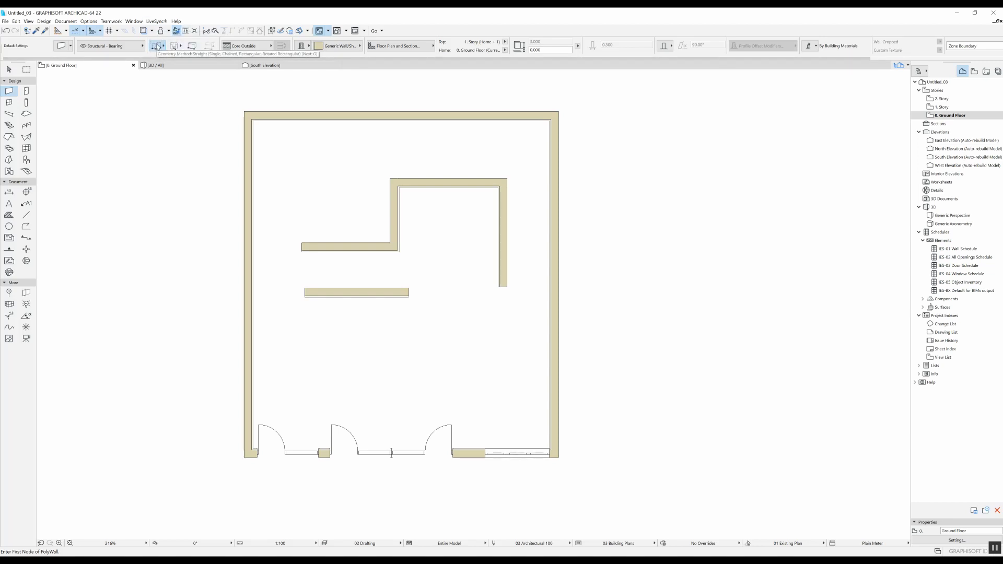
click(157, 46)
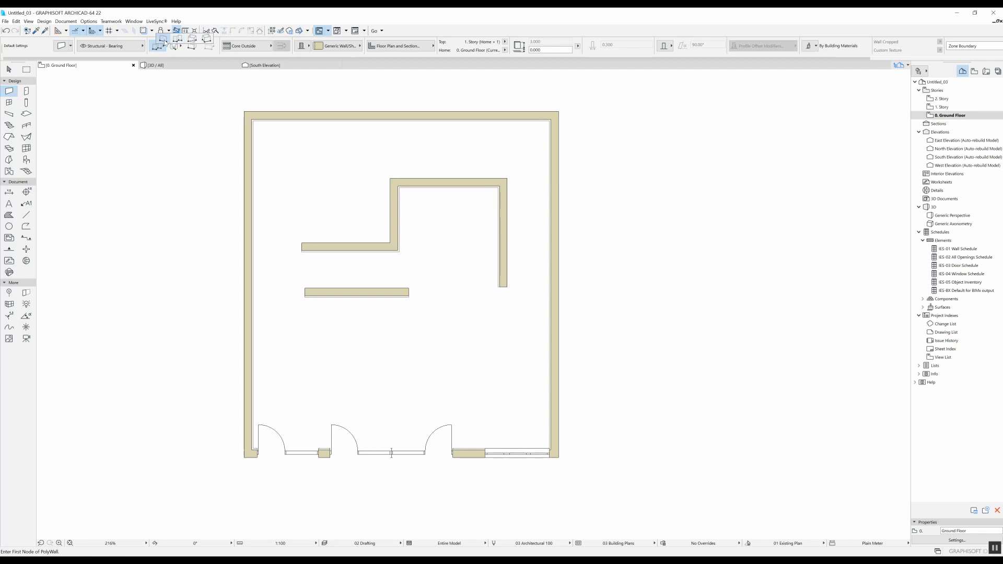
click(193, 39)
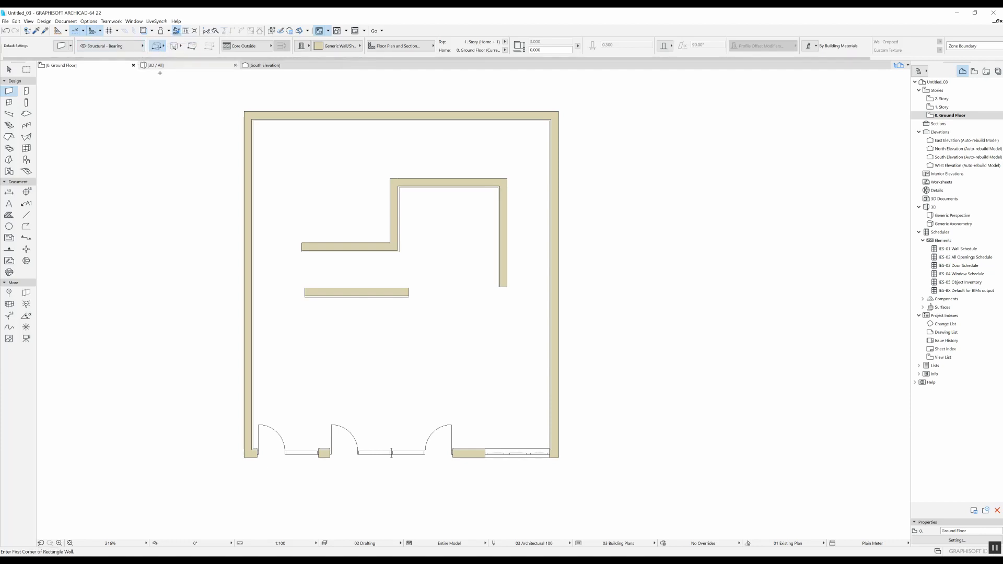
click(65, 167)
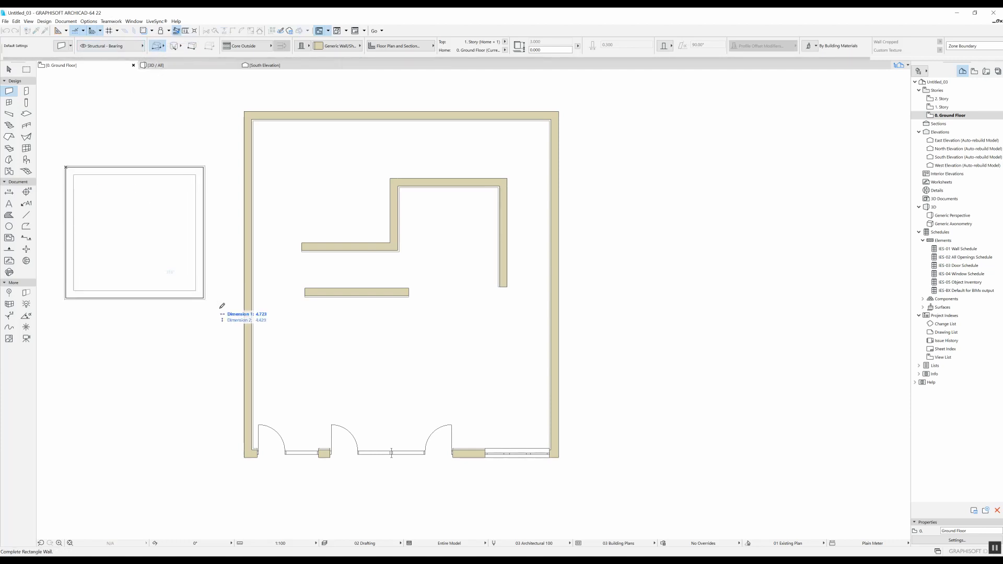
click(222, 314)
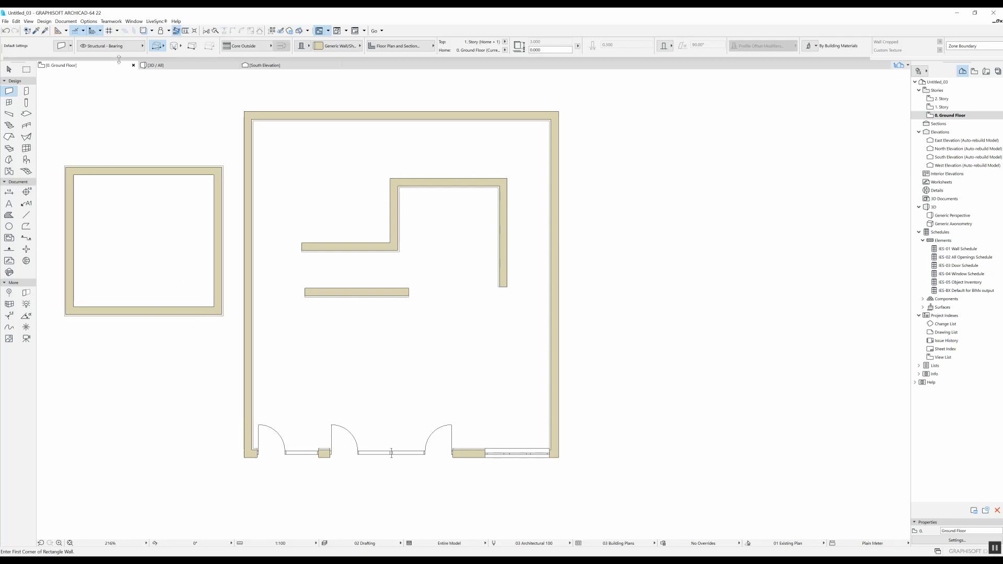
- Draw a rotated rectangular wall outside the building on its east side, with its first edge tilted off vertical
click(158, 46)
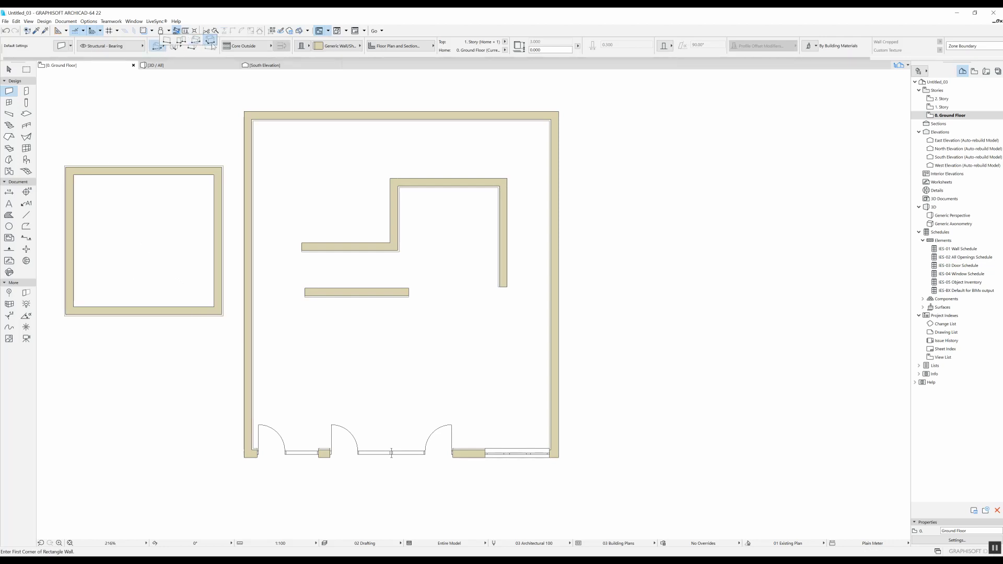
click(212, 44)
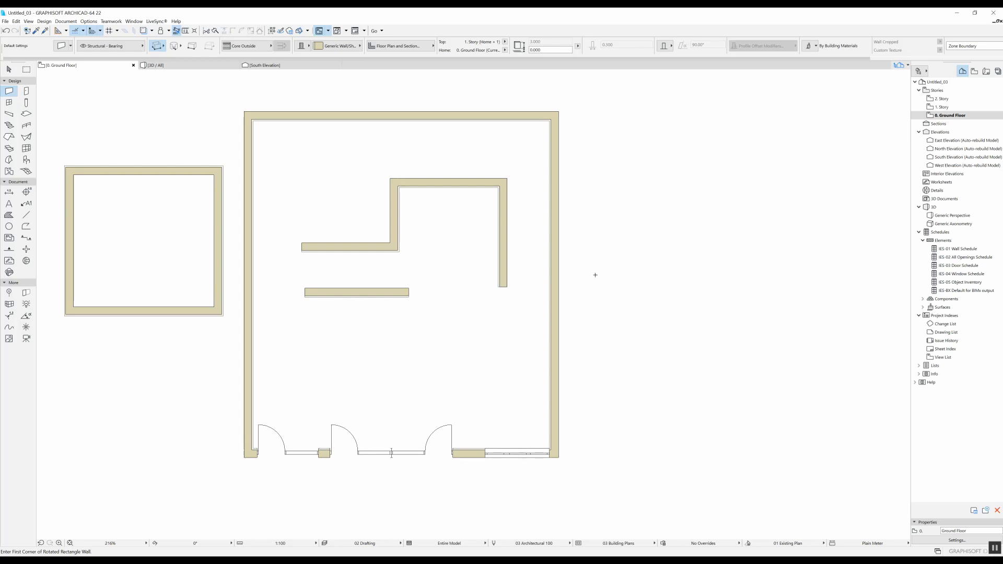
click(598, 307)
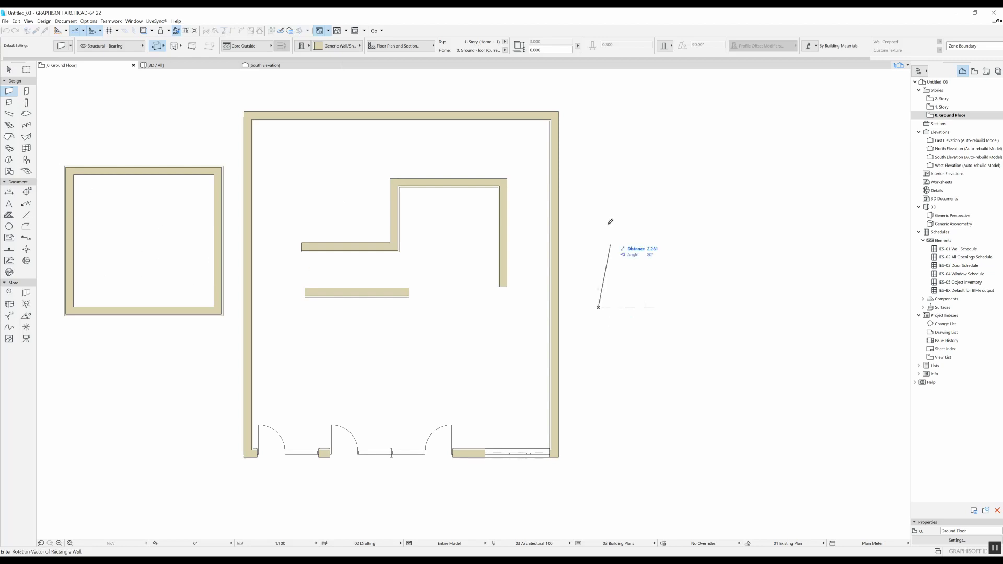
click(656, 127)
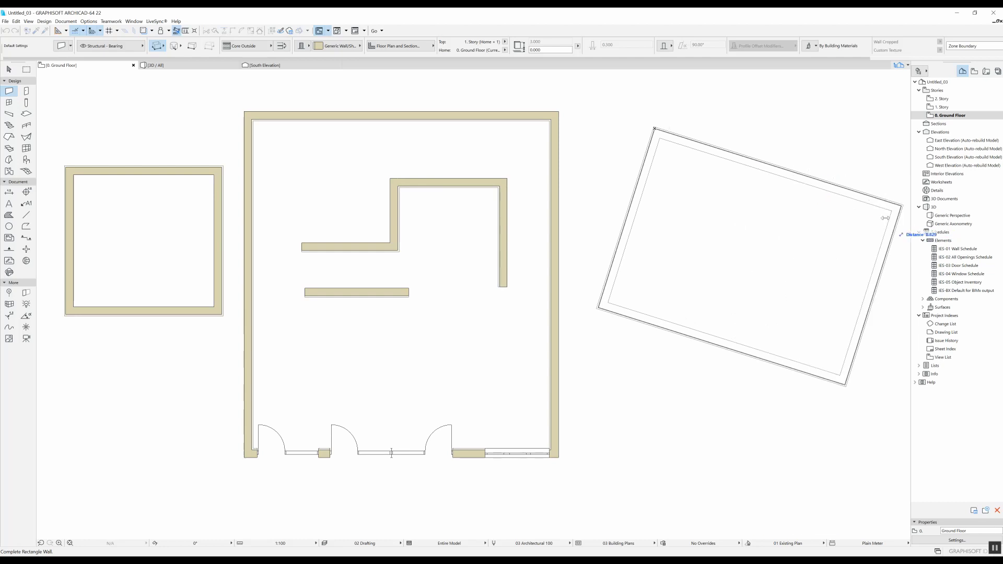
click(884, 199)
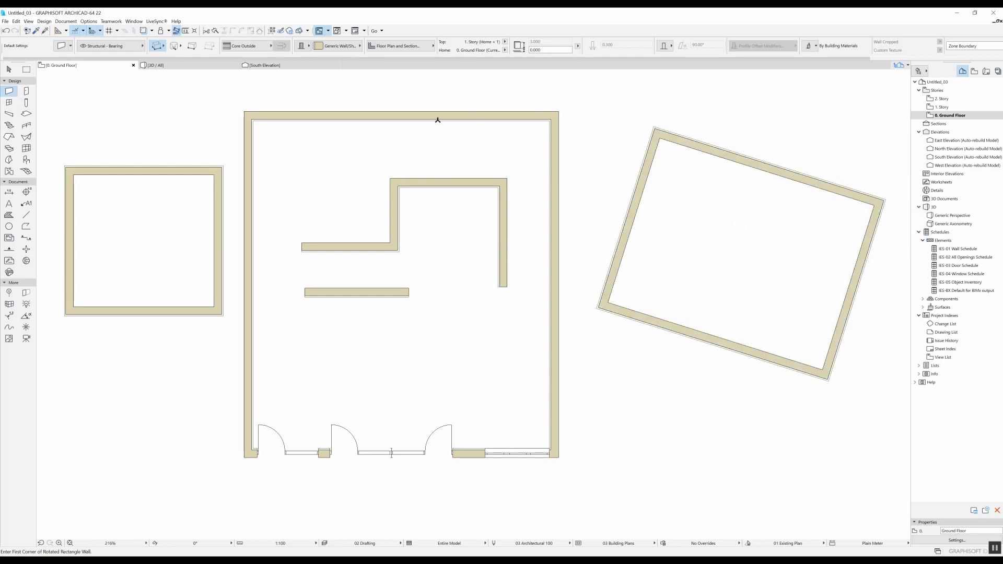
- Draw a full circular wall southwest of the building with the centerpoint-and-radius method, using a radius of 2 m
scroll(562, 195, down, 3)
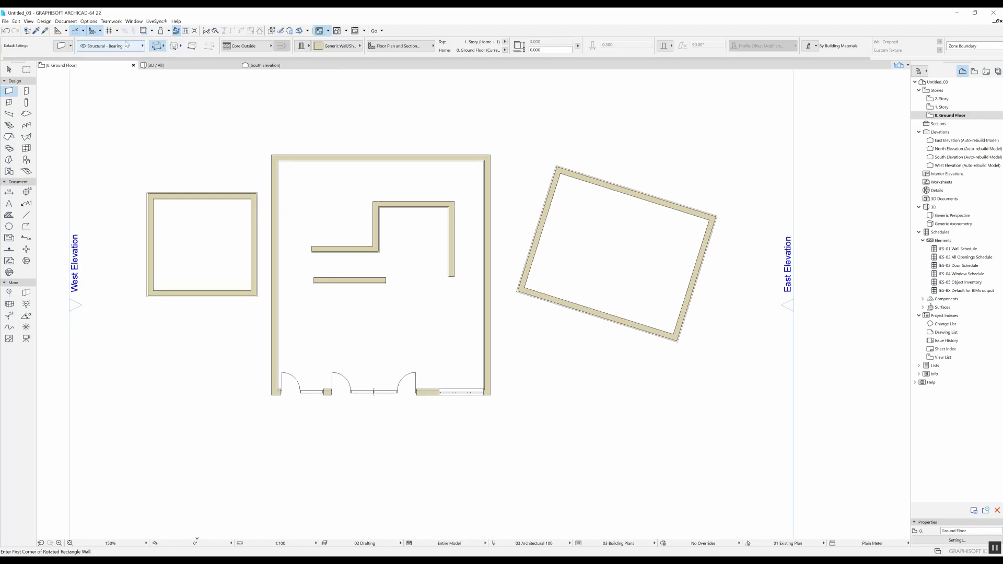
click(175, 46)
click(175, 47)
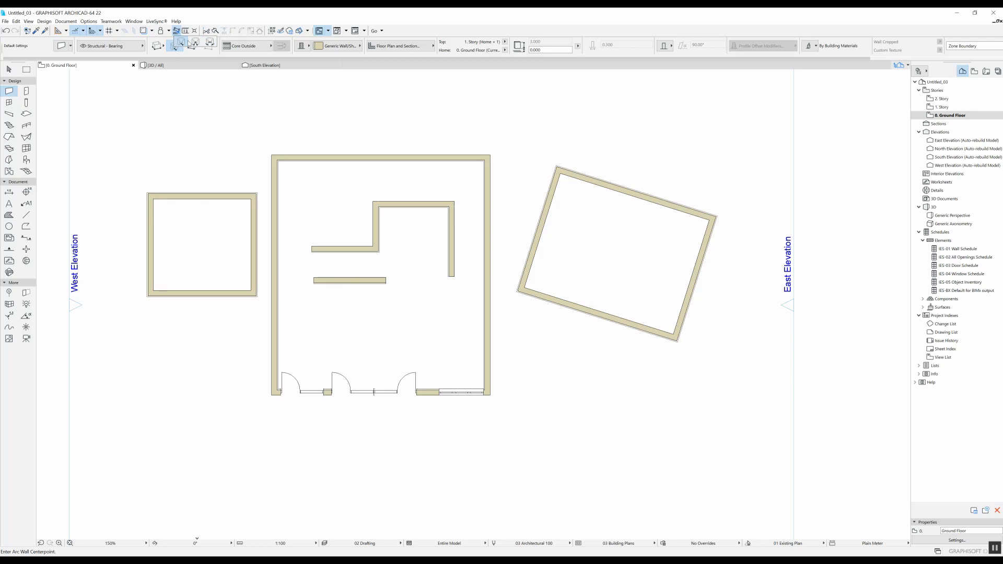
click(181, 42)
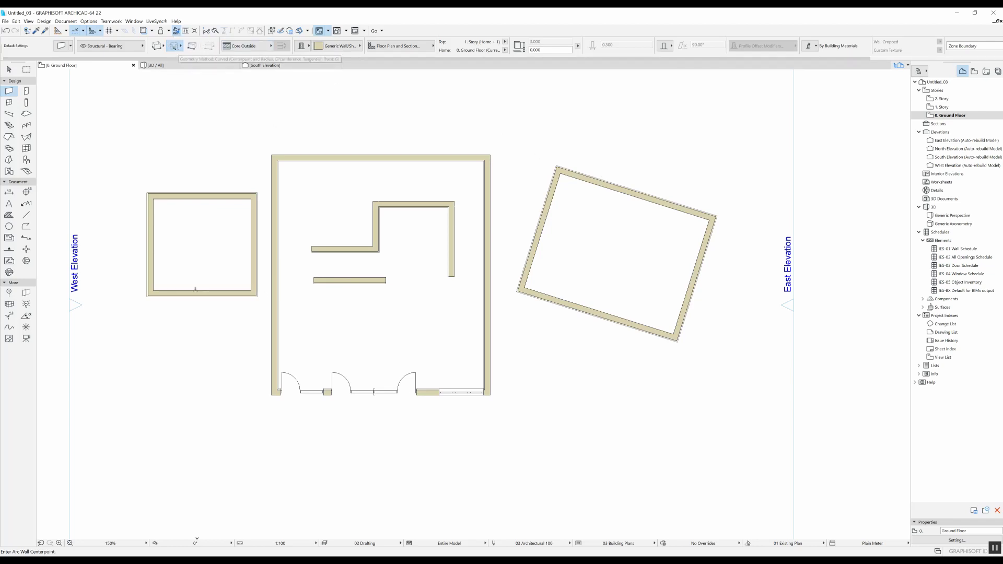
click(178, 418)
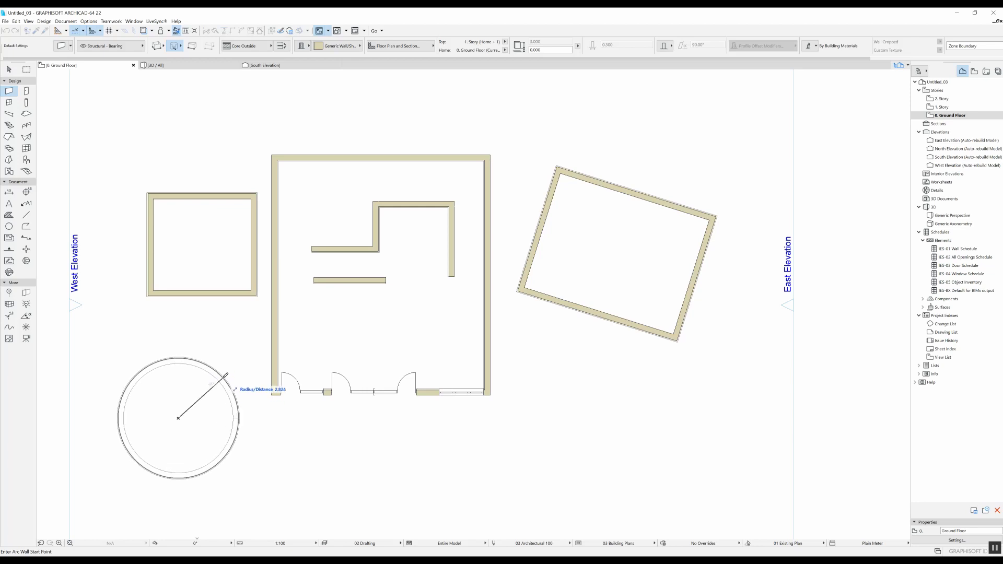
text(2)
key(Return)
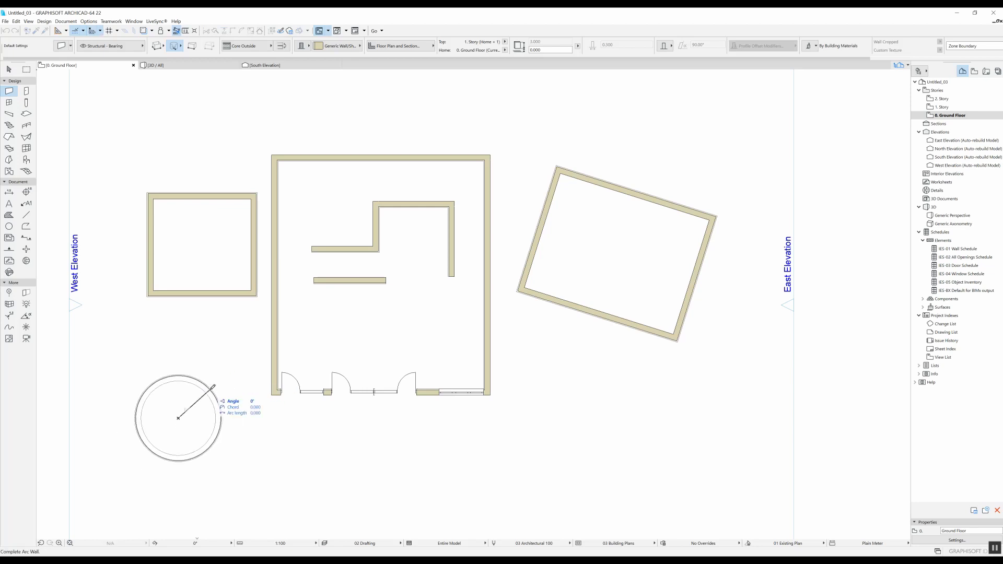
scroll(212, 387, up, 3)
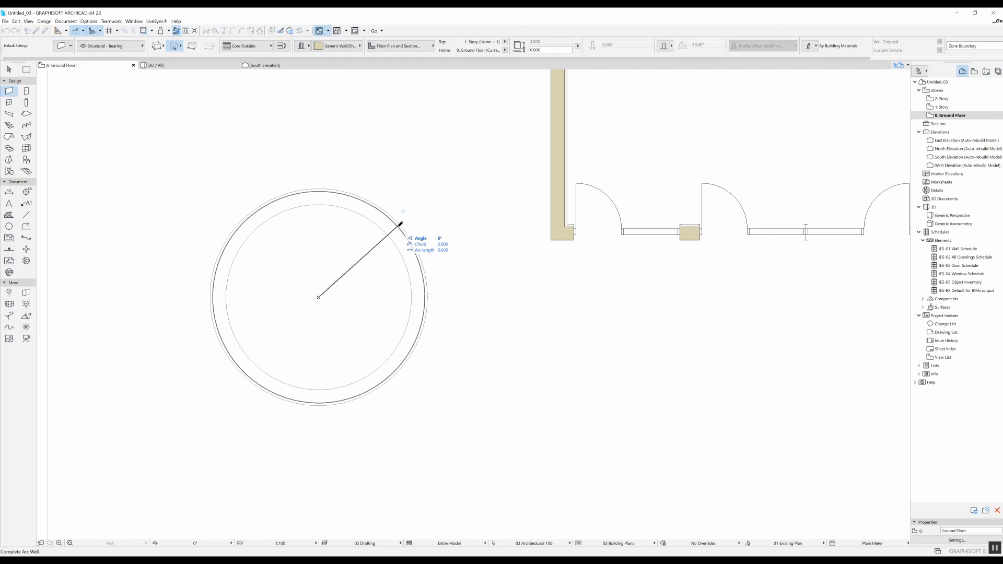
click(400, 224)
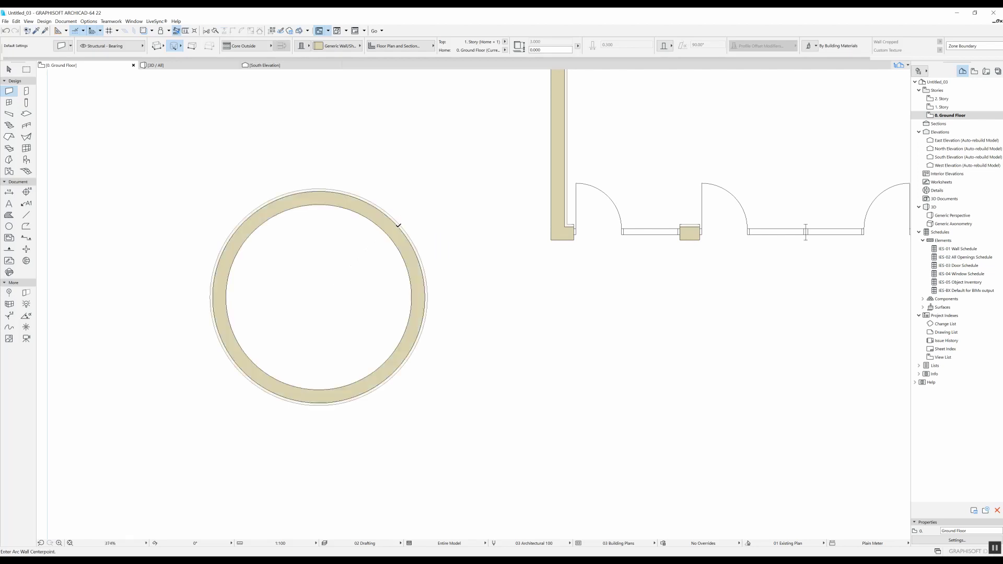
- Draw an arc wall just south of the building with the centerpoint-and-radius method, using a 3 m radius and a 2 m length
scroll(317, 286, down, 6)
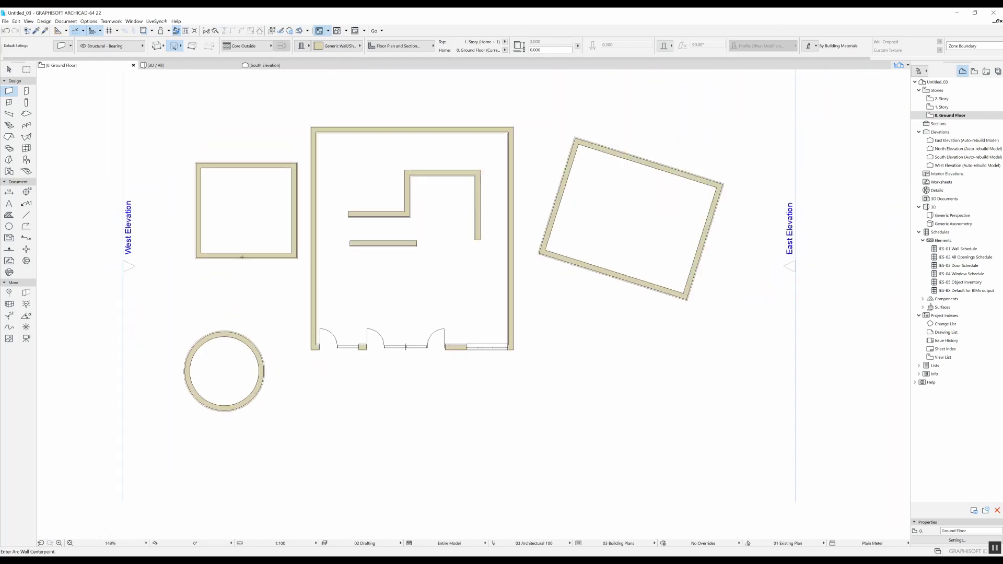
scroll(84, 100, up, 1)
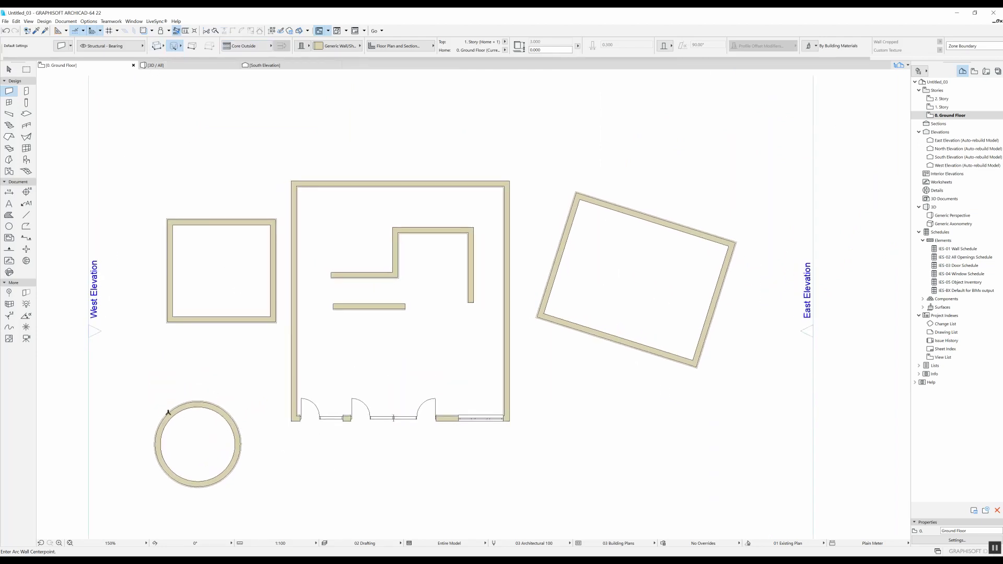
middle_drag(266, 467, 221, 391)
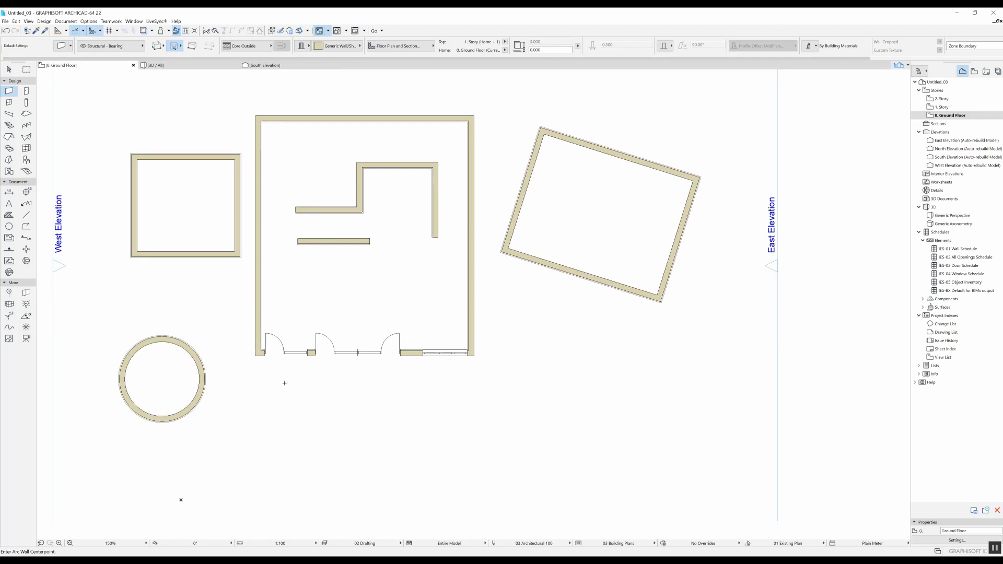
click(333, 435)
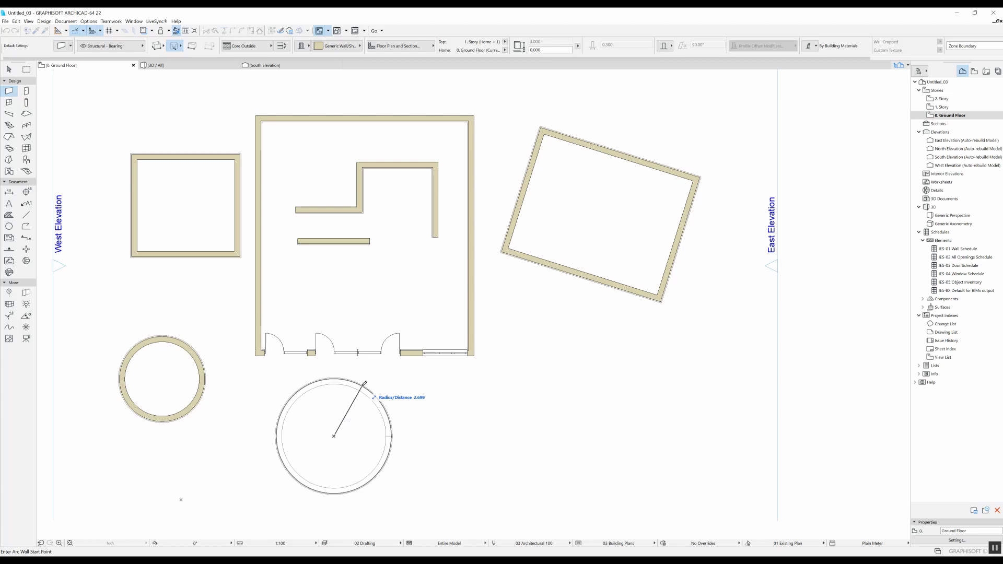
text(3)
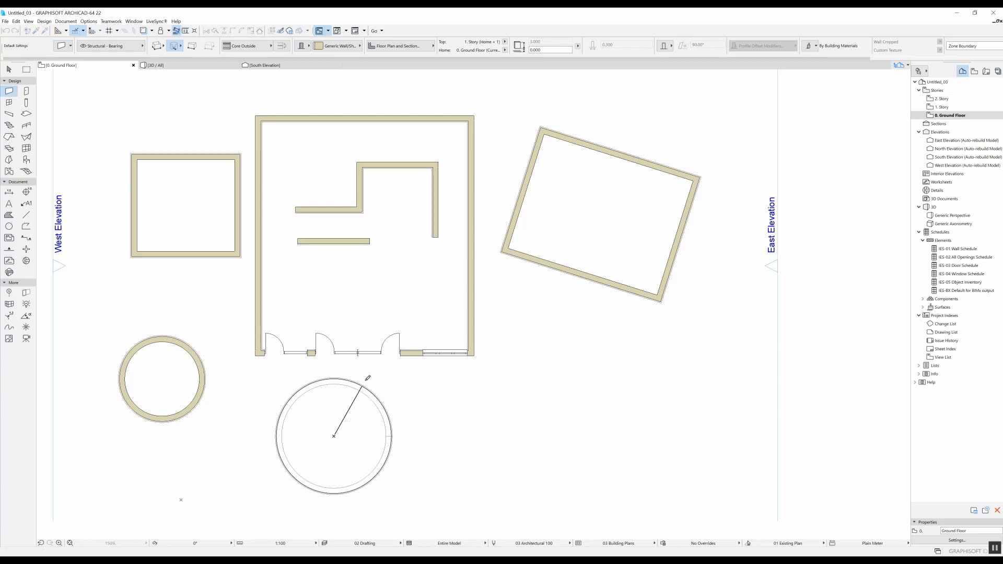
key(Return)
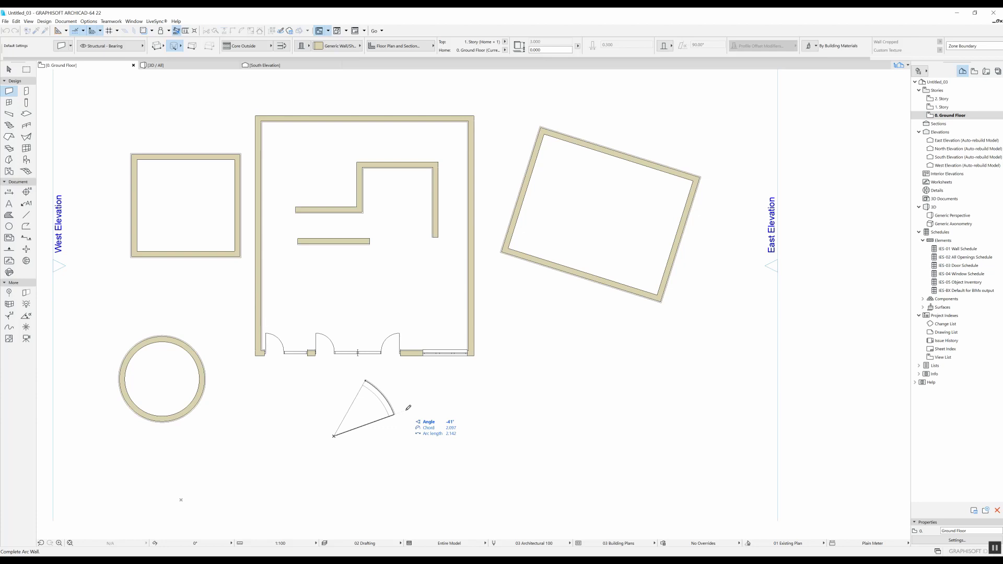
key(Tab)
key(Tab)
text(2)
key(Return)
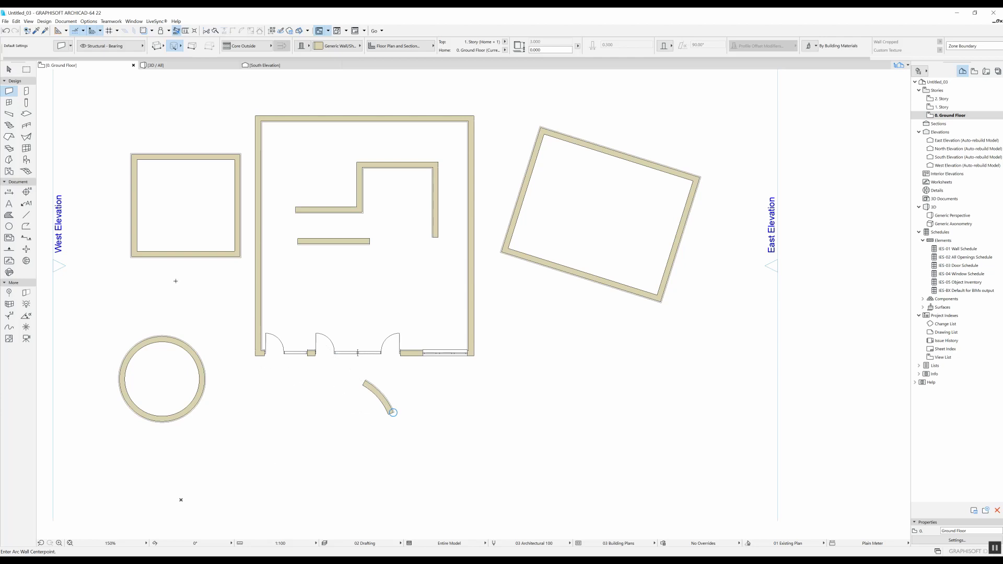
- Draw a curved wall southeast of the building with the three-point method, sweeping about 148° with an arc about 6.8 m long
scroll(175, 281, down, 3)
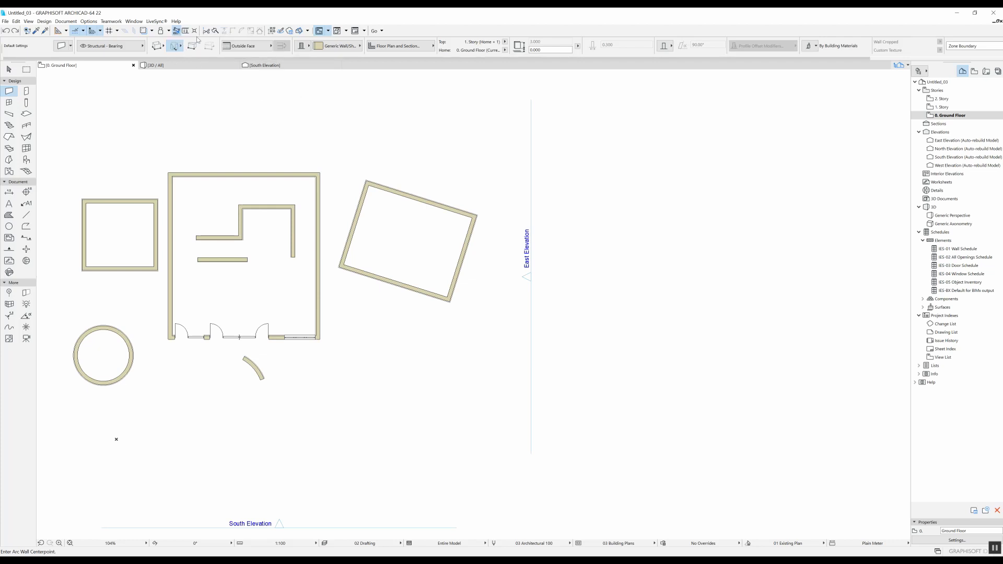
key(g)
click(371, 386)
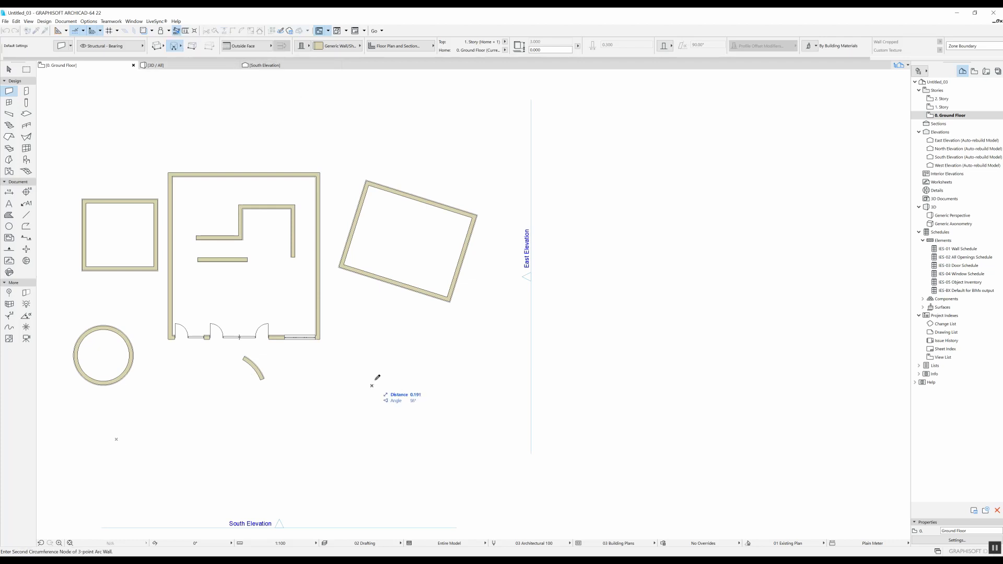
click(371, 339)
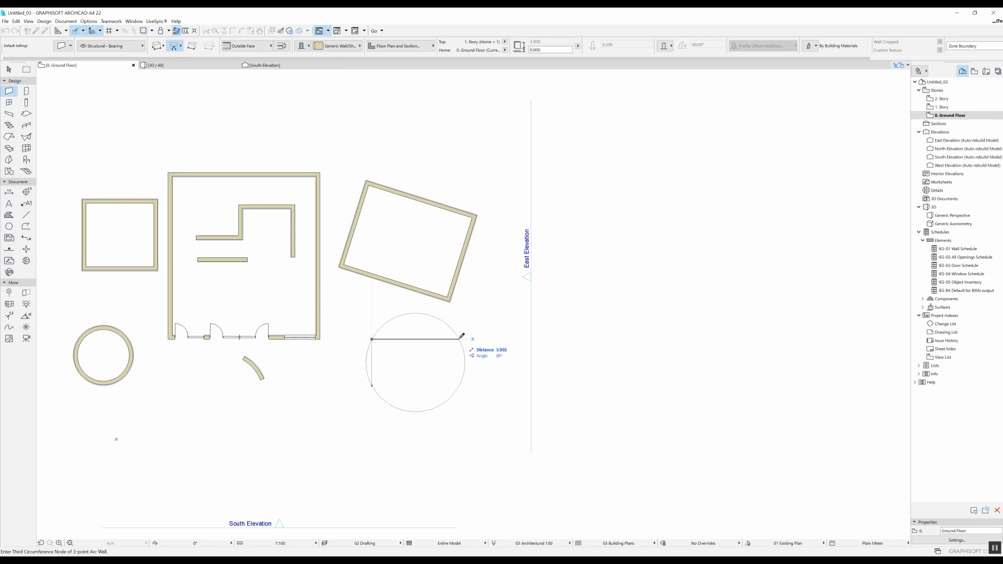
click(419, 324)
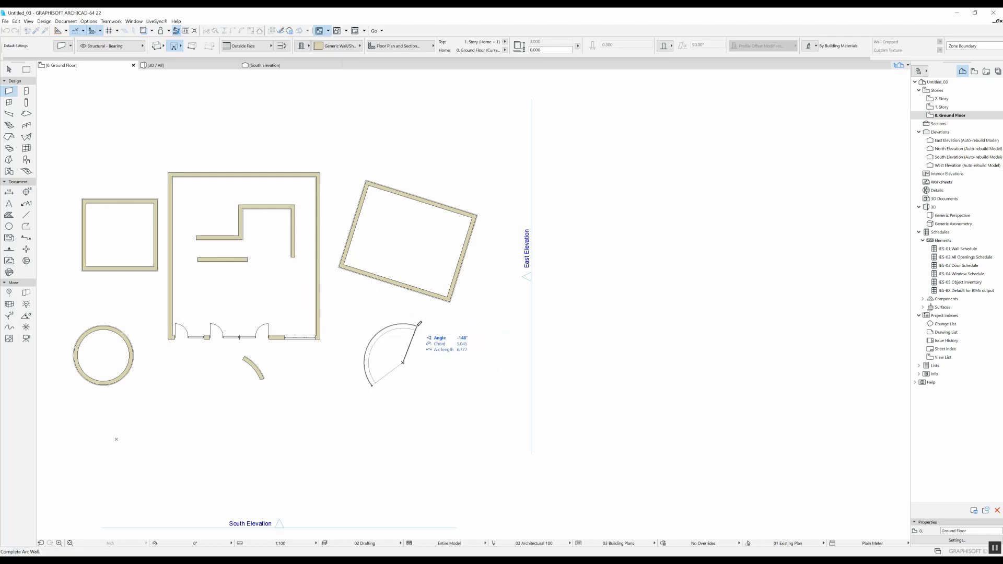
click(419, 324)
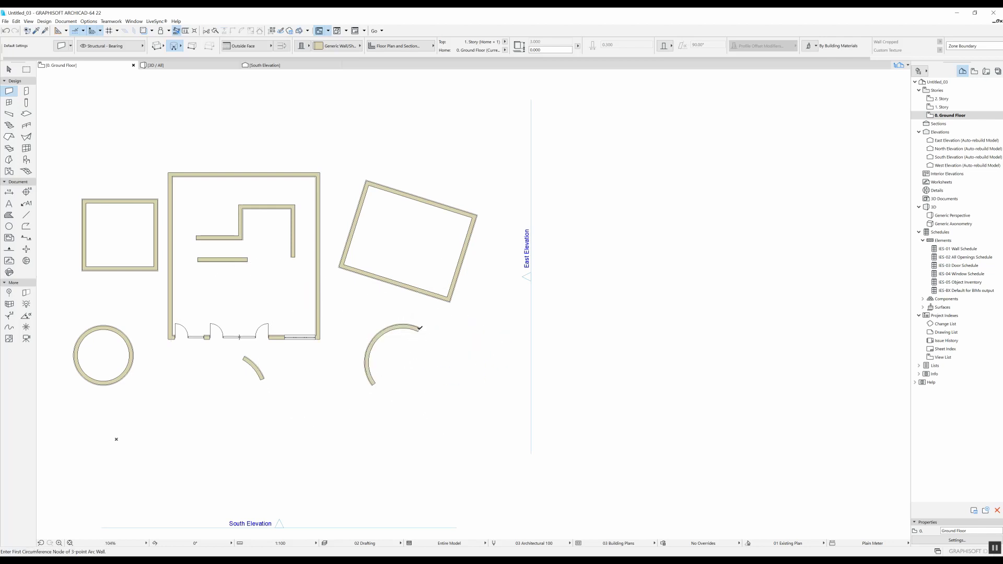
- Draw a full circular wall south of the building through three circumference points, using the tangential curved geometry method
click(180, 46)
click(209, 42)
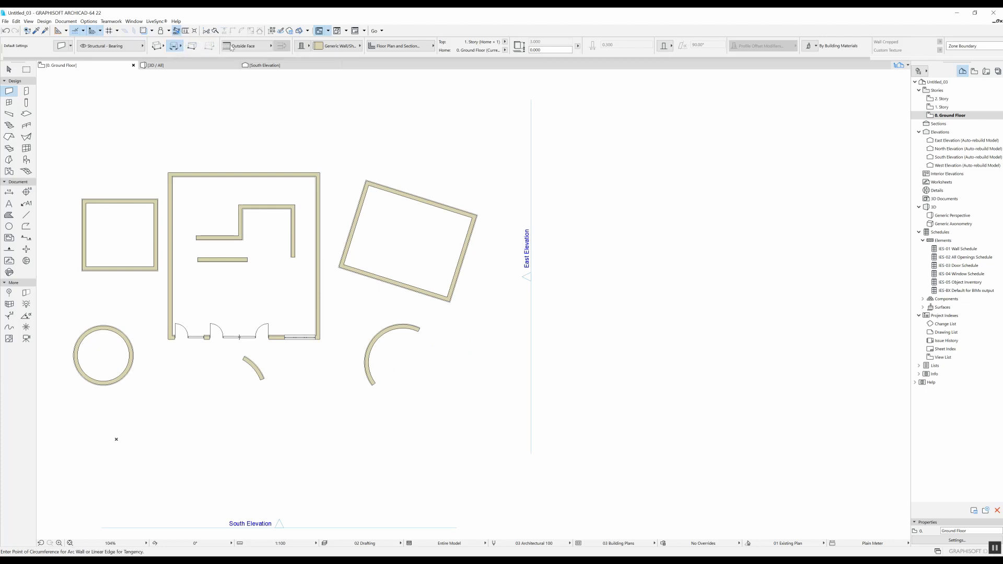
click(291, 426)
click(317, 384)
click(376, 449)
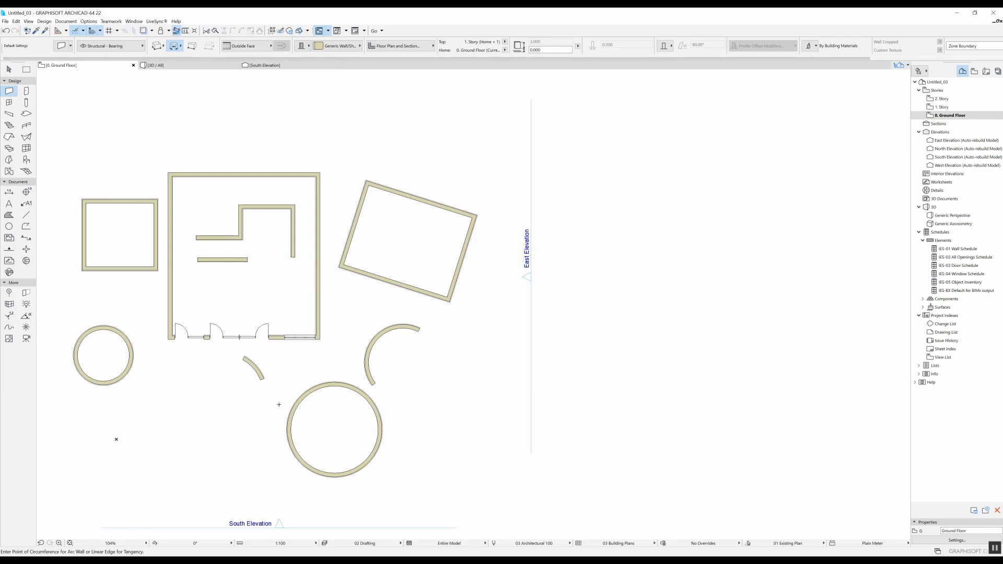
- Draw a horizontal trapezoid wall northeast of the building, widening eastward to an end thickness of 1 m
click(193, 46)
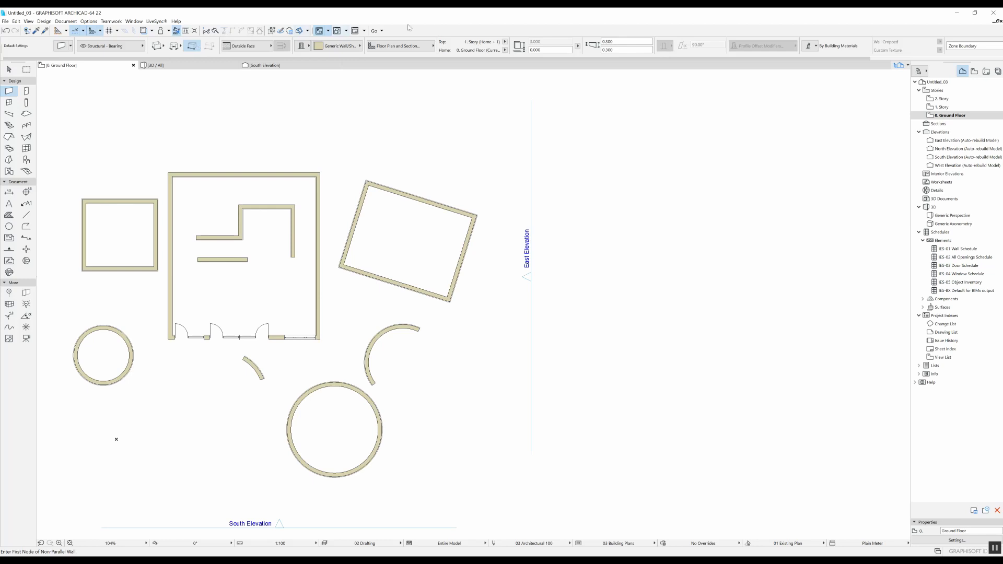
click(604, 50)
text(1)
key(Return)
click(340, 133)
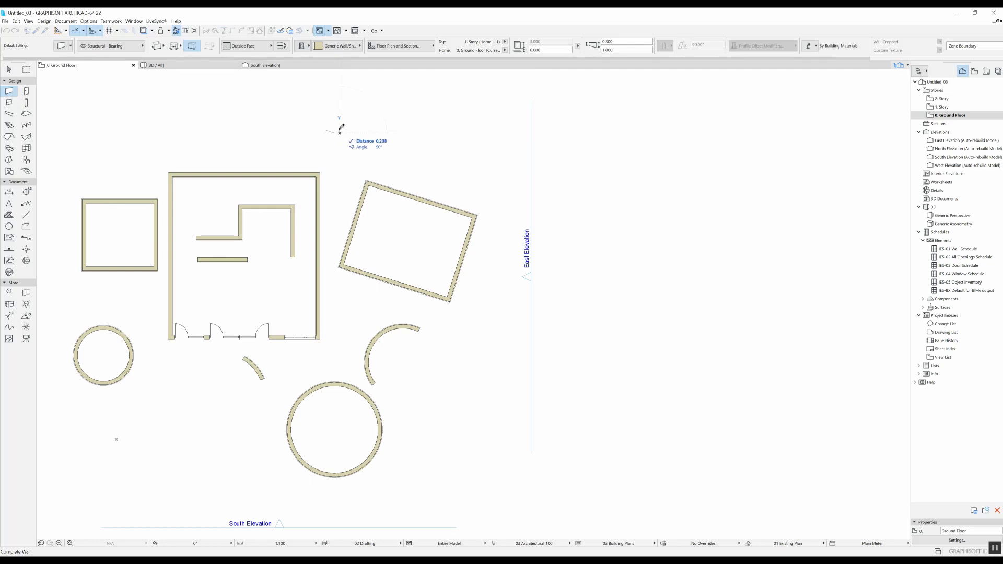
click(446, 130)
- Delete all practice walls inside and around the building, leaving only the building's outer walls
scroll(406, 125, up, 2)
scroll(340, 131, down, 4)
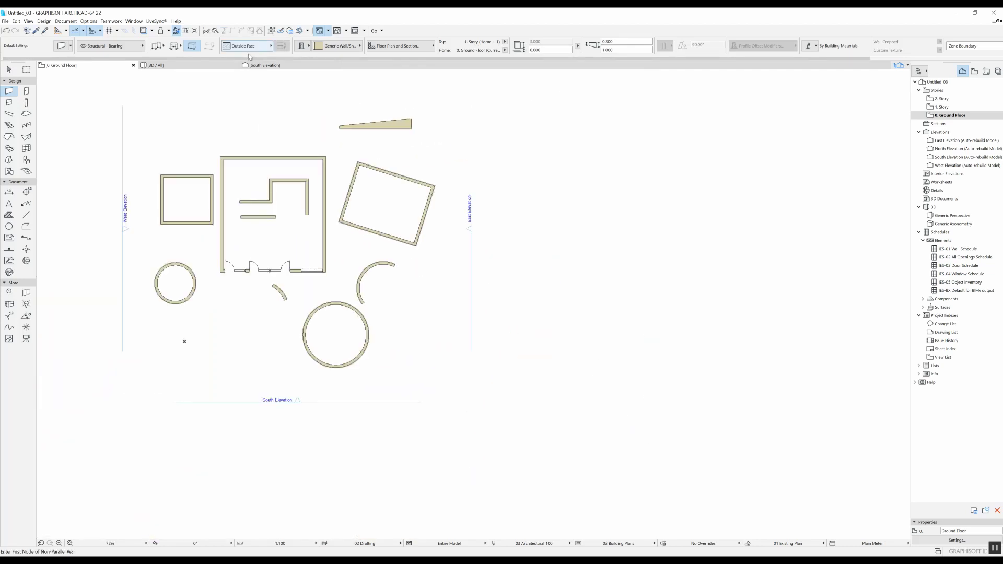
shift+drag(138, 152, 218, 309)
shift+drag(240, 178, 312, 234)
shift+drag(343, 116, 417, 232)
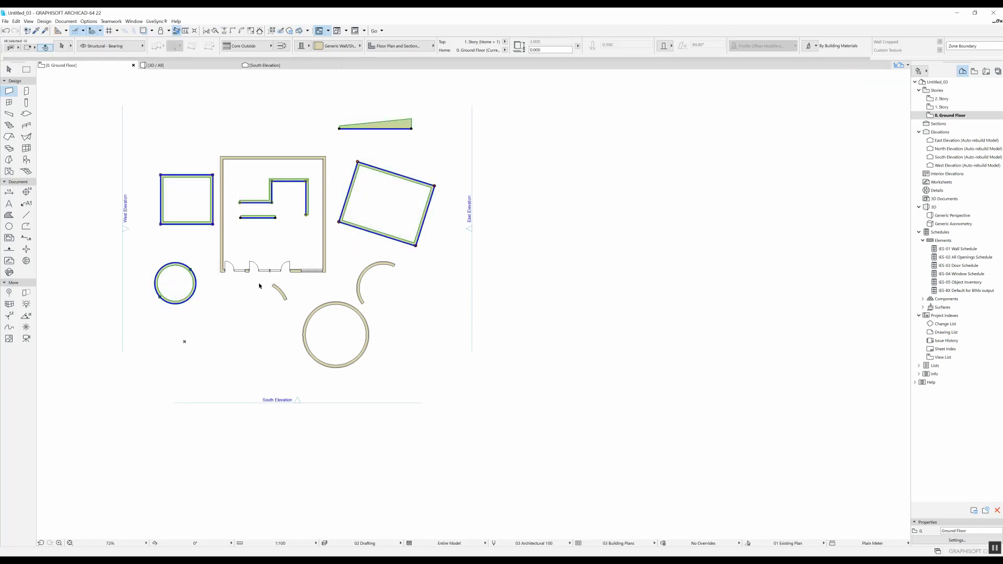
shift+drag(259, 286, 398, 370)
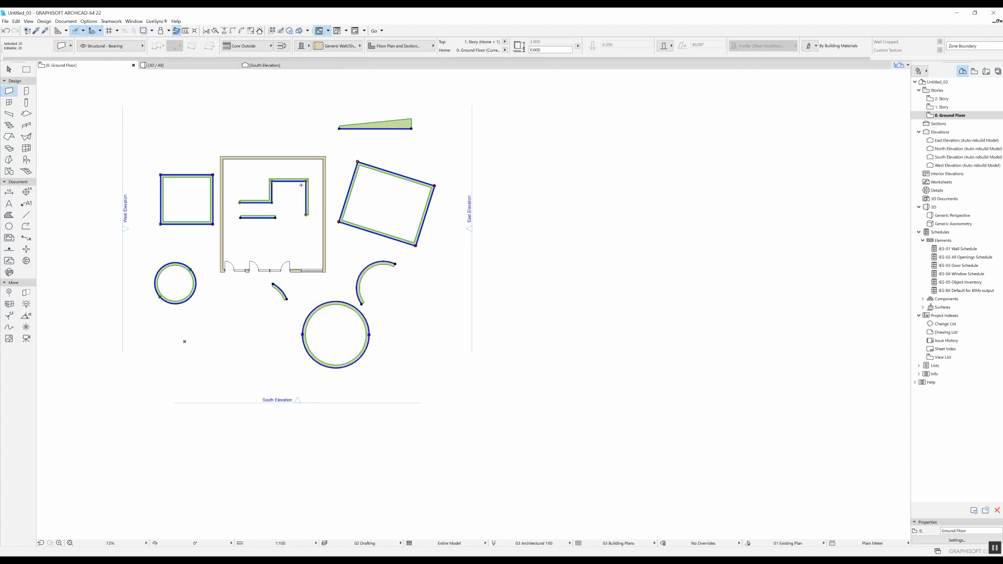
key(Delete)
- Draw a horizontal wall about 4 m long north of the building, using chained geometry, Basic structure and the GENERIC - STRUCTURAL material
scroll(206, 91, up, 4)
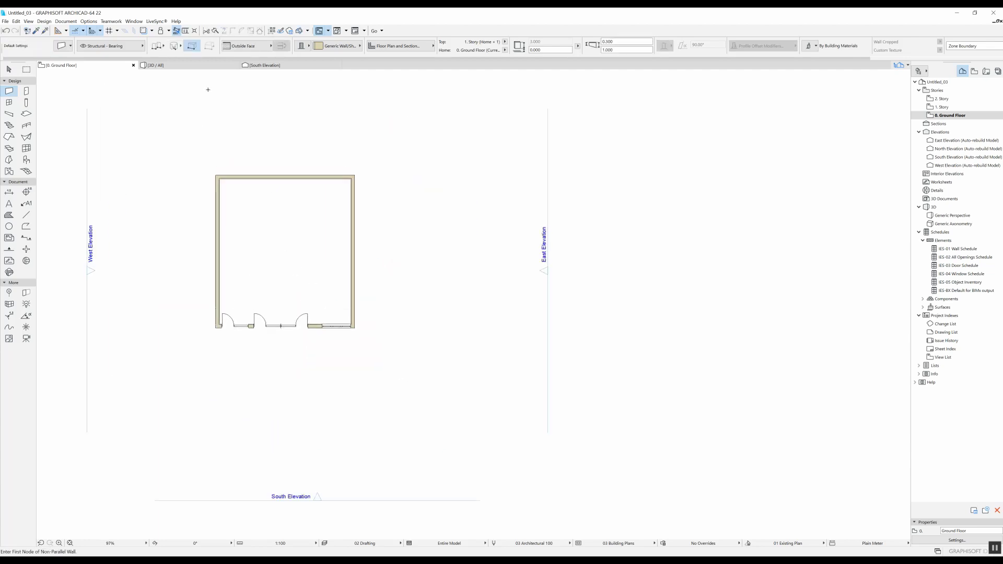
click(157, 48)
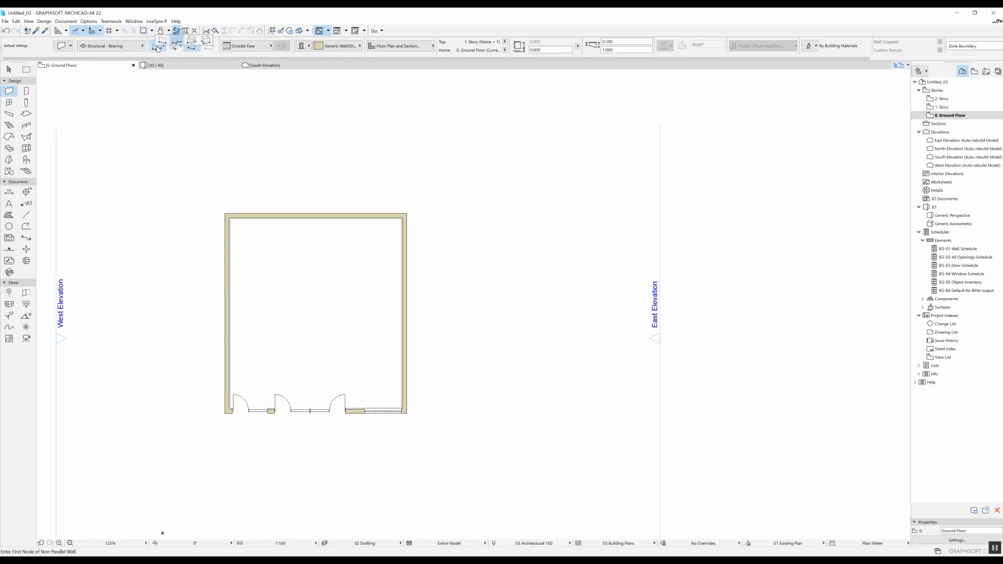
click(206, 40)
scroll(231, 206, up, 6)
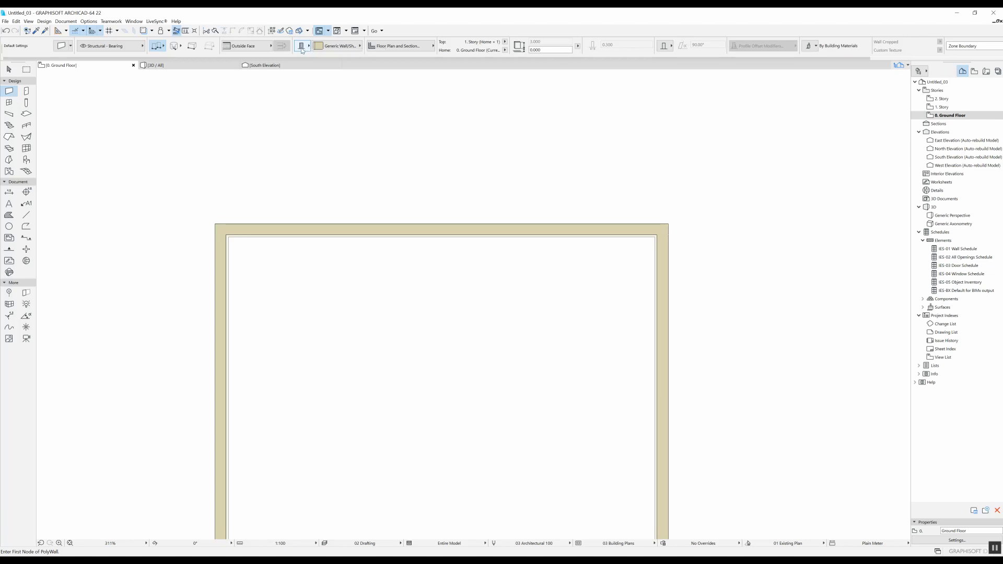
click(302, 49)
click(302, 46)
click(317, 46)
click(331, 165)
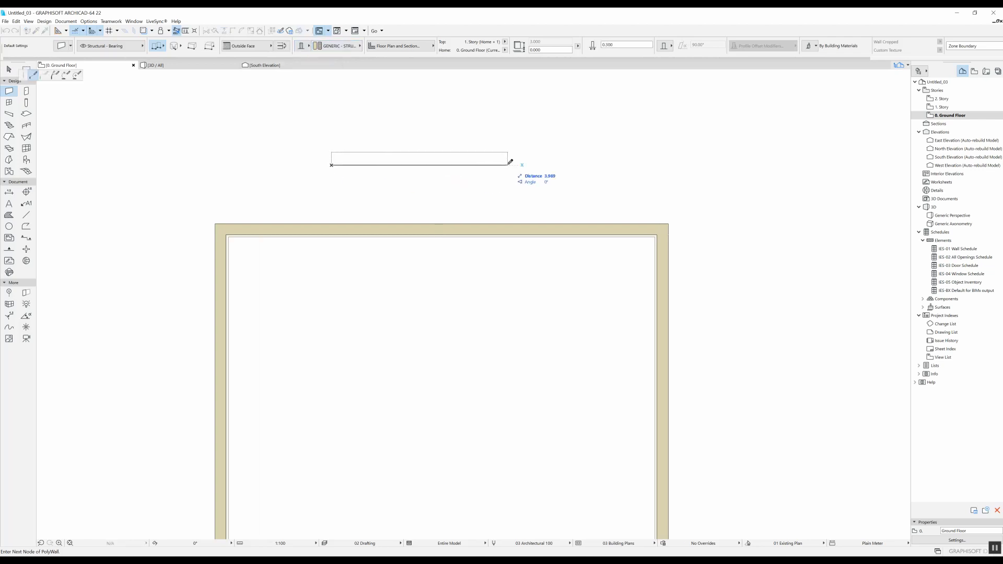
double_click(508, 165)
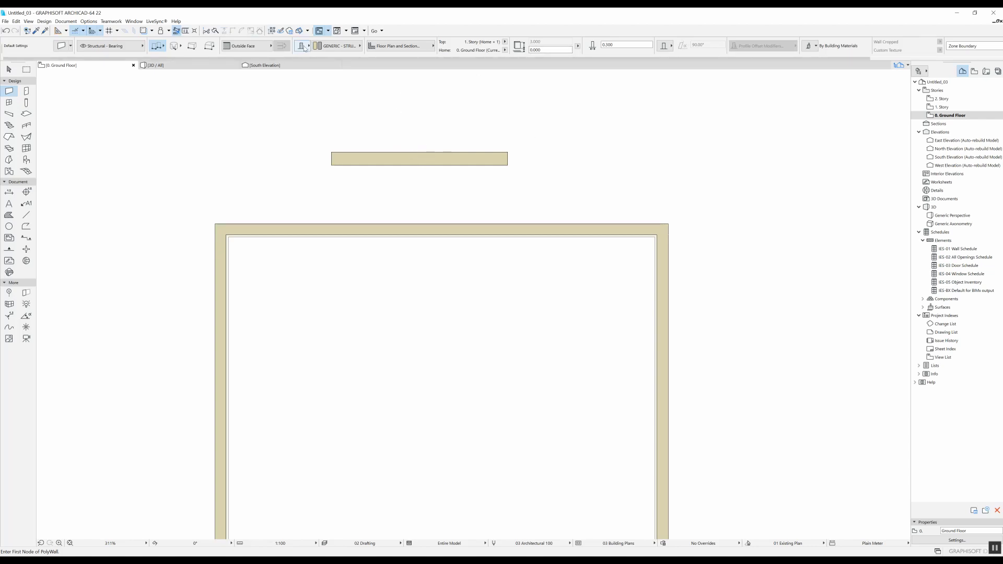
- Set the wall thickness to 0.400 m and draw a shorter horizontal wall between the new wall and the building
click(622, 44)
text(0.400)
click(333, 191)
double_click(461, 190)
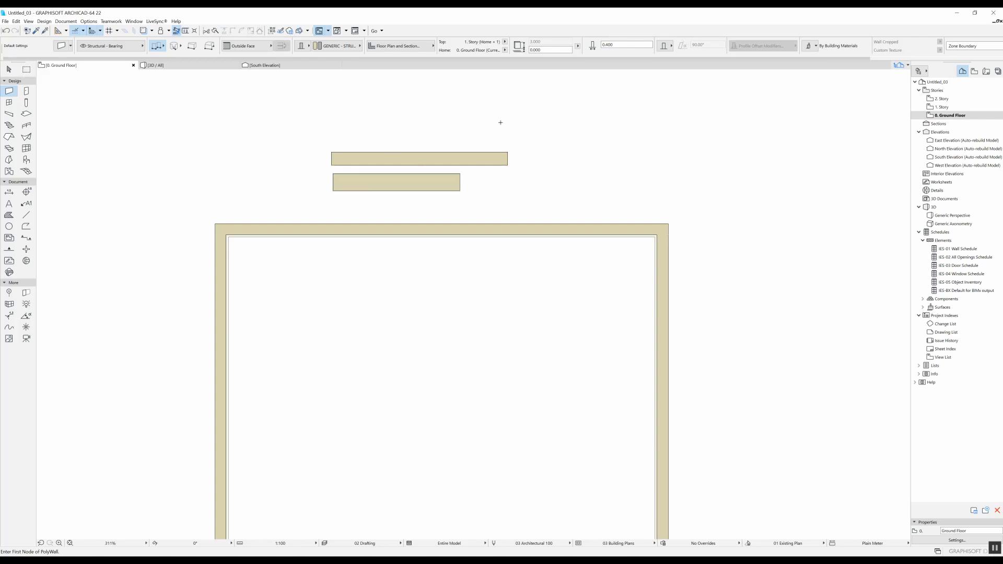
- Draw a short horizontal wall above the two sample walls using the Membrane - Rainproof building material
scroll(230, 304, down, 1)
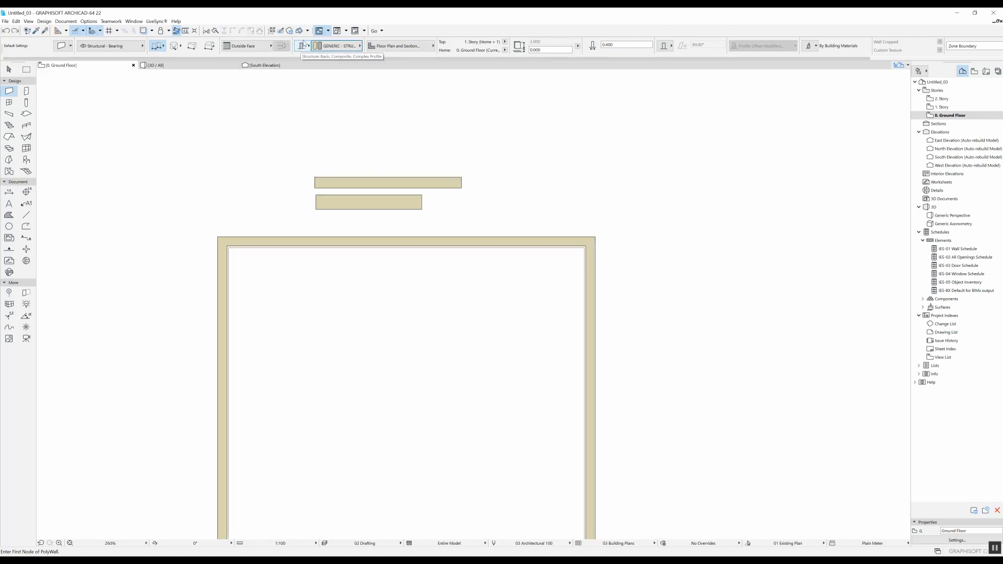
click(354, 47)
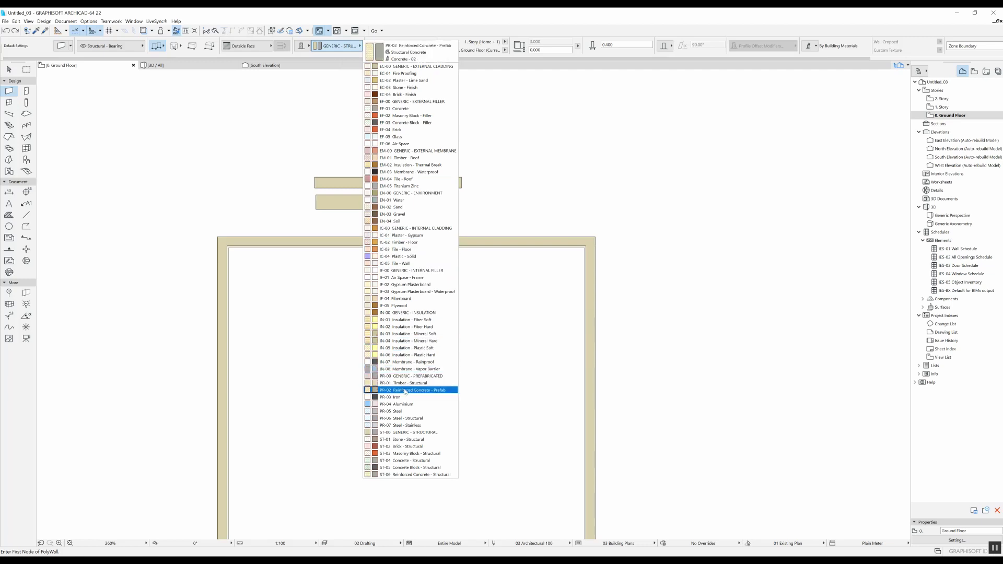
click(413, 363)
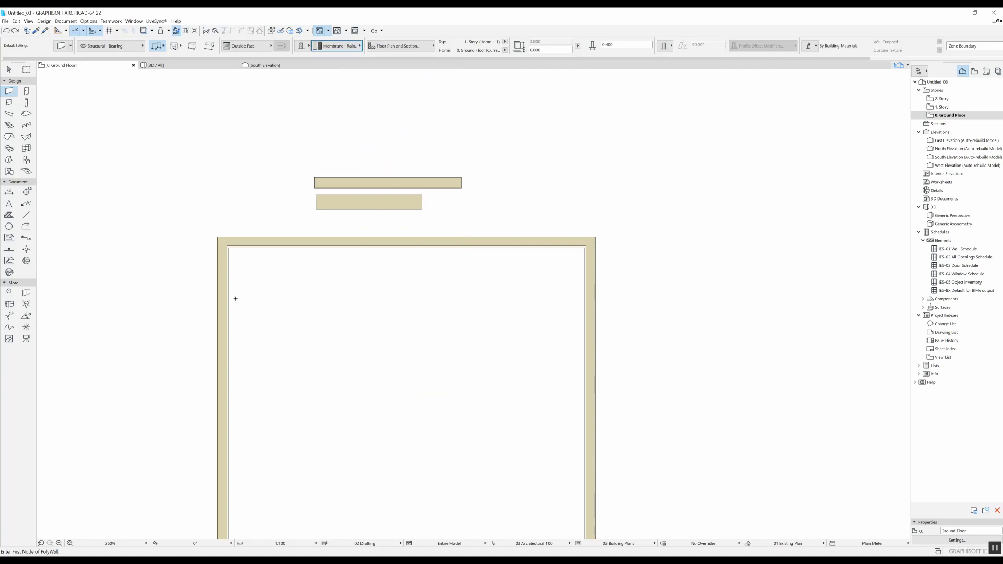
click(359, 120)
double_click(423, 121)
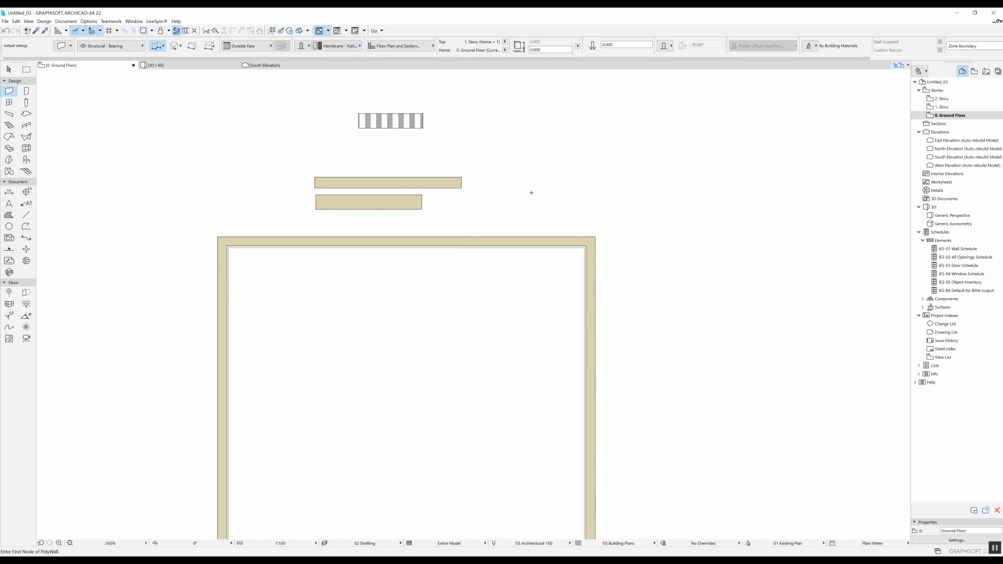
- Draw a wall about 1.4 m long just east of the membrane wall using the Steel - Structural building material
click(339, 46)
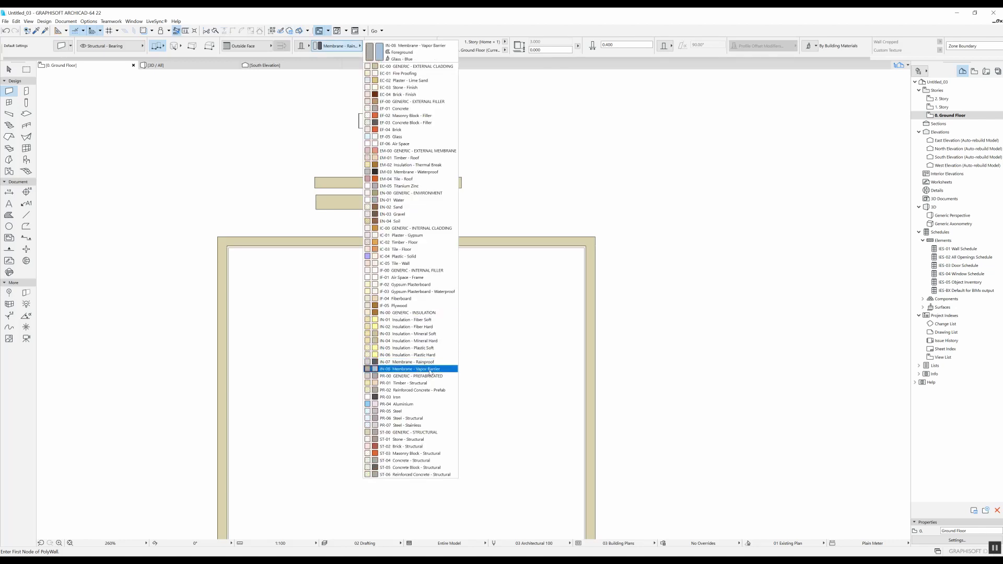
click(421, 419)
click(427, 133)
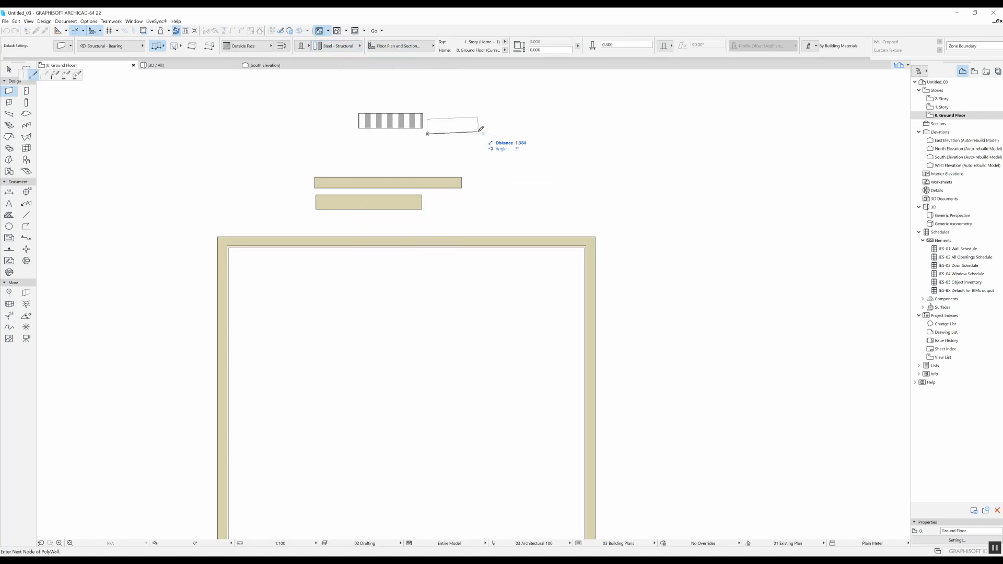
double_click(481, 130)
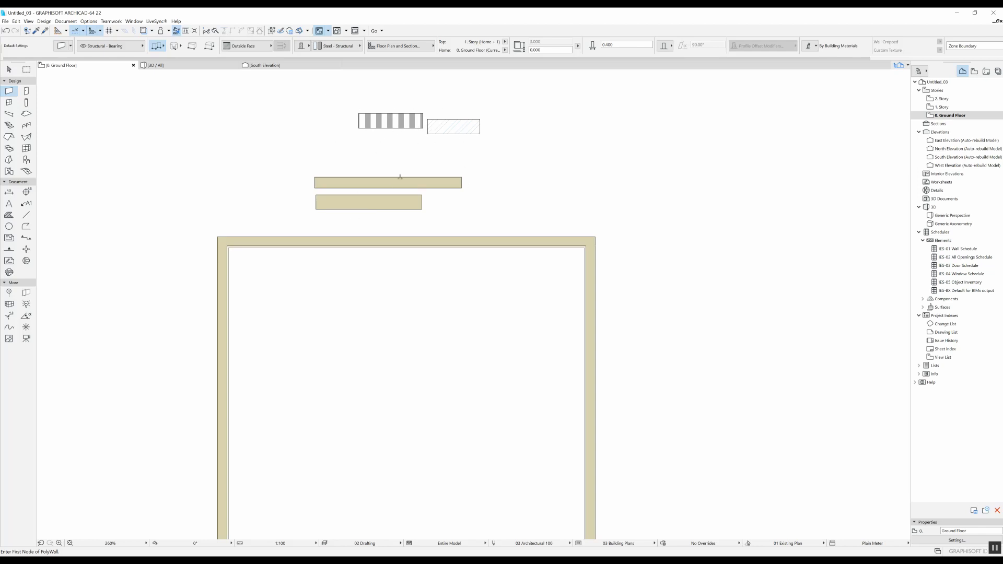
- Set the cut line pen to red pen 20 and draw a horizontal wall about 1.4 m long just south of the steel wall
scroll(433, 110, up, 3)
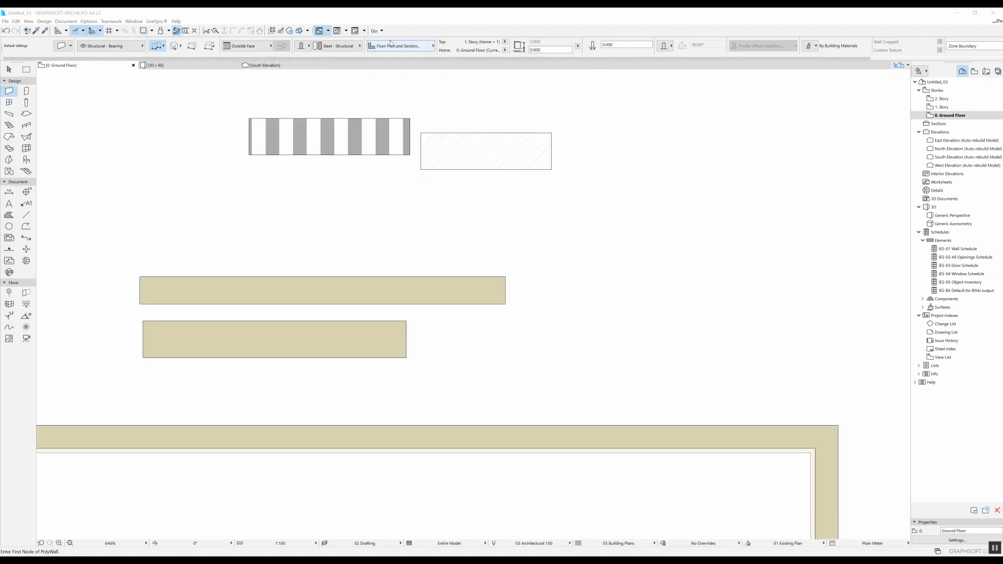
click(424, 48)
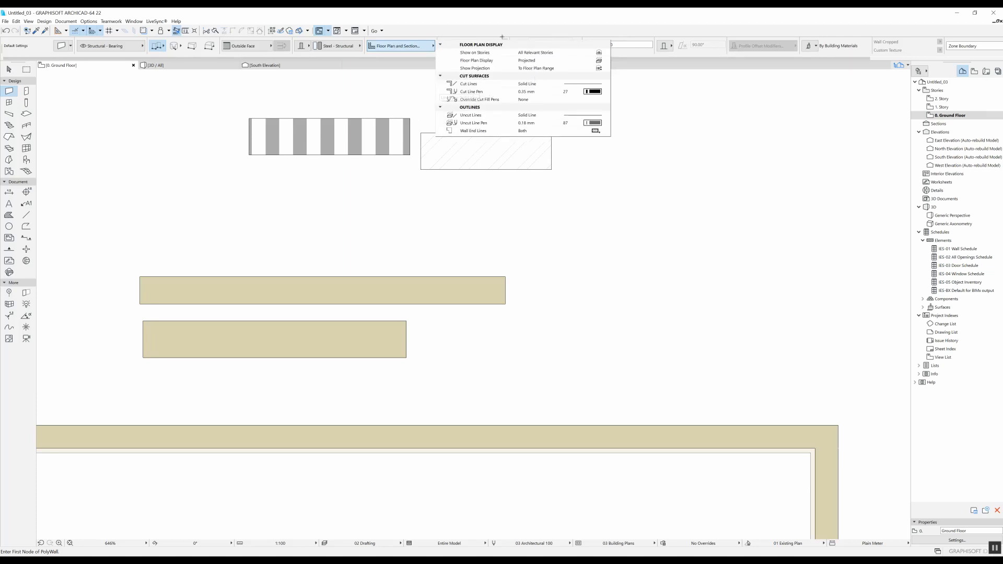
click(586, 93)
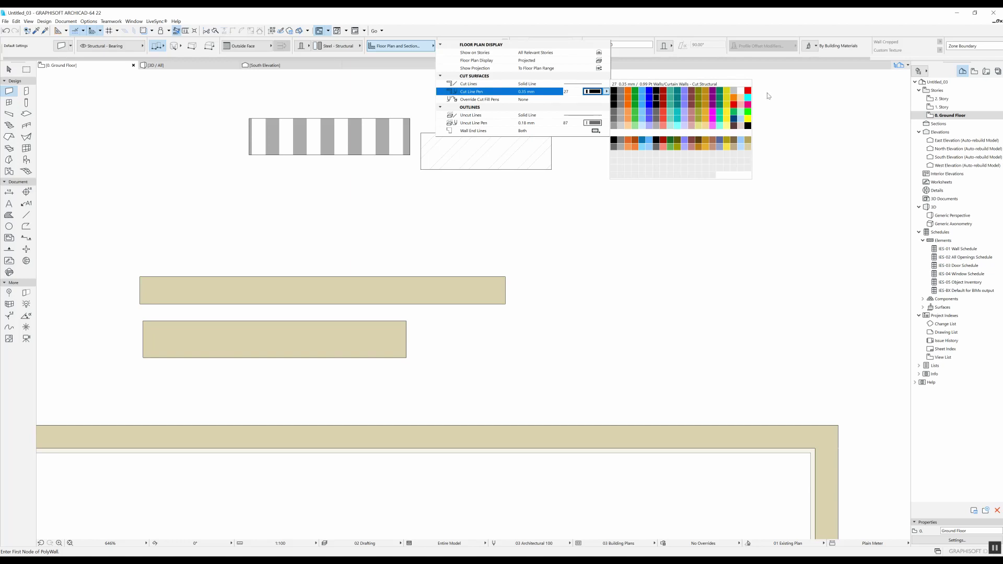
click(747, 91)
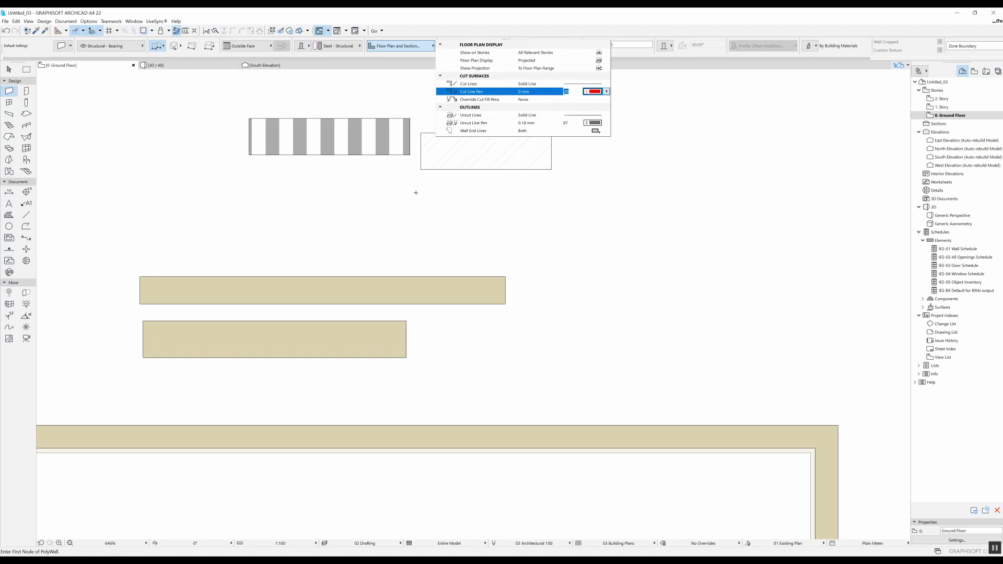
key(Return)
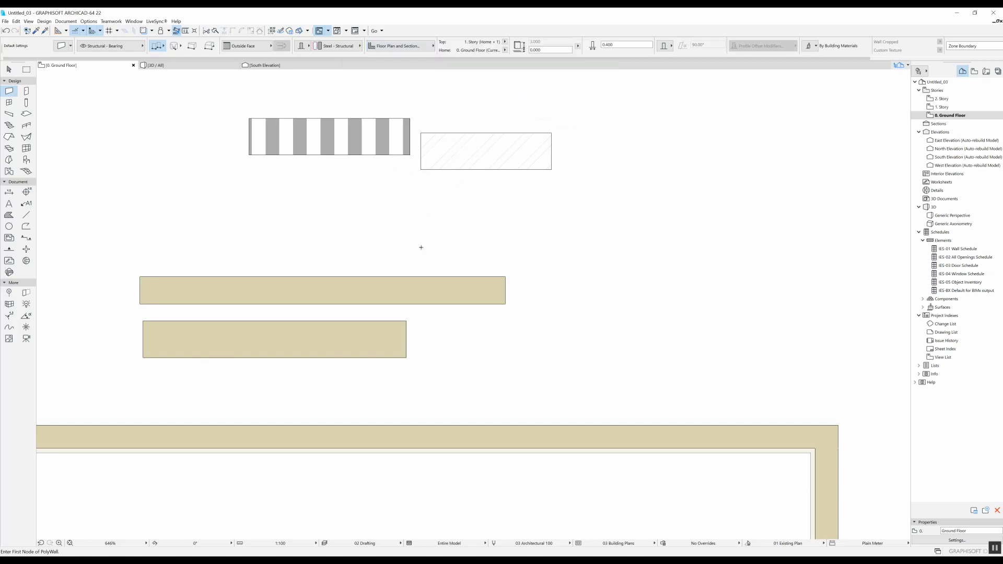
click(433, 229)
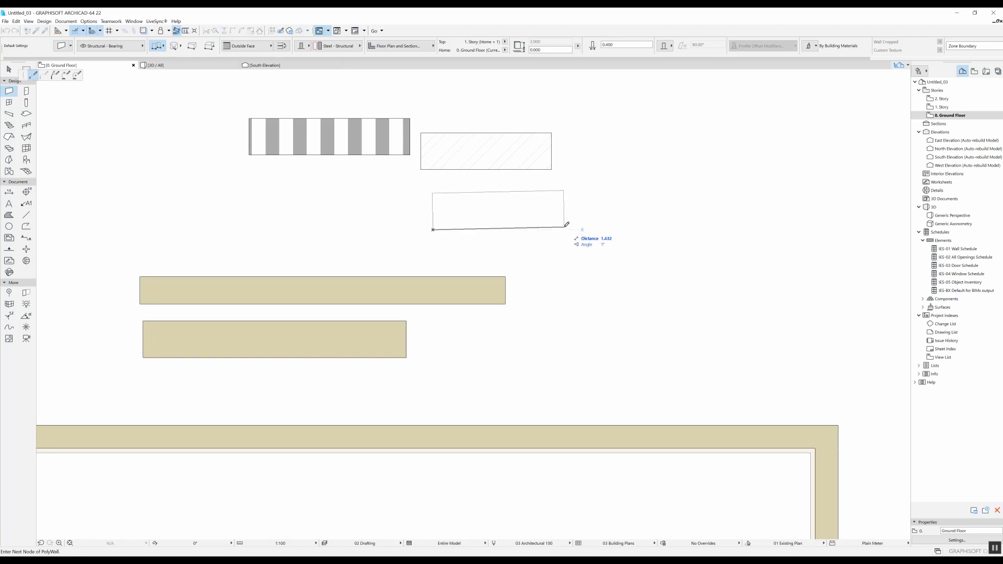
double_click(564, 229)
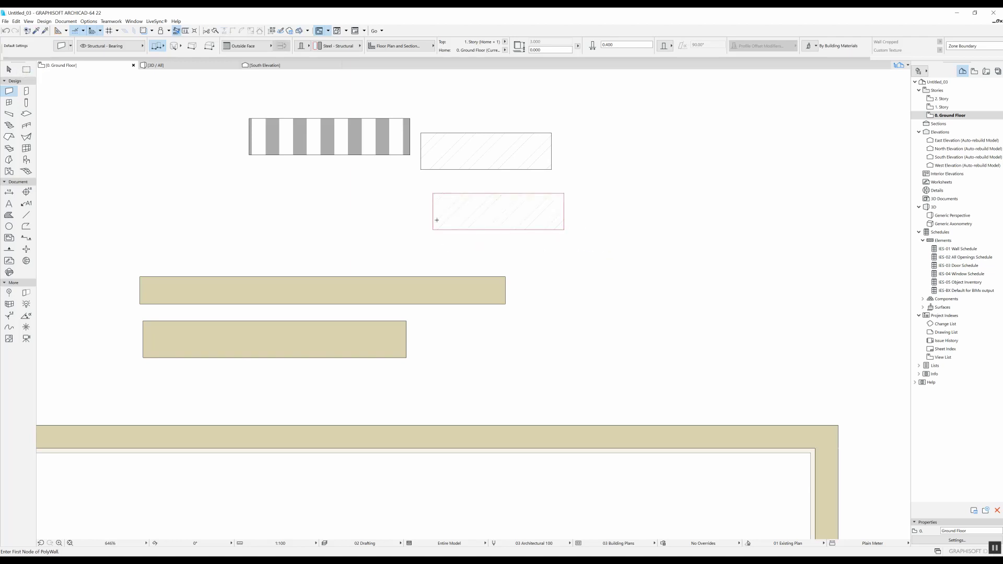
- Override both cut fill pens, set the foreground to green pen 24, and draw a horizontal wall south of the membrane wall
click(427, 46)
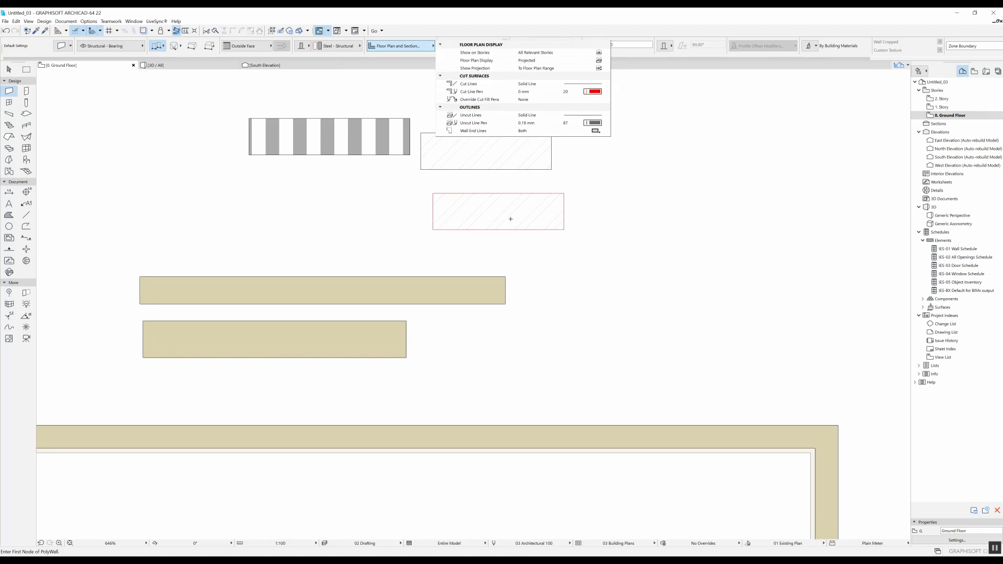
click(606, 99)
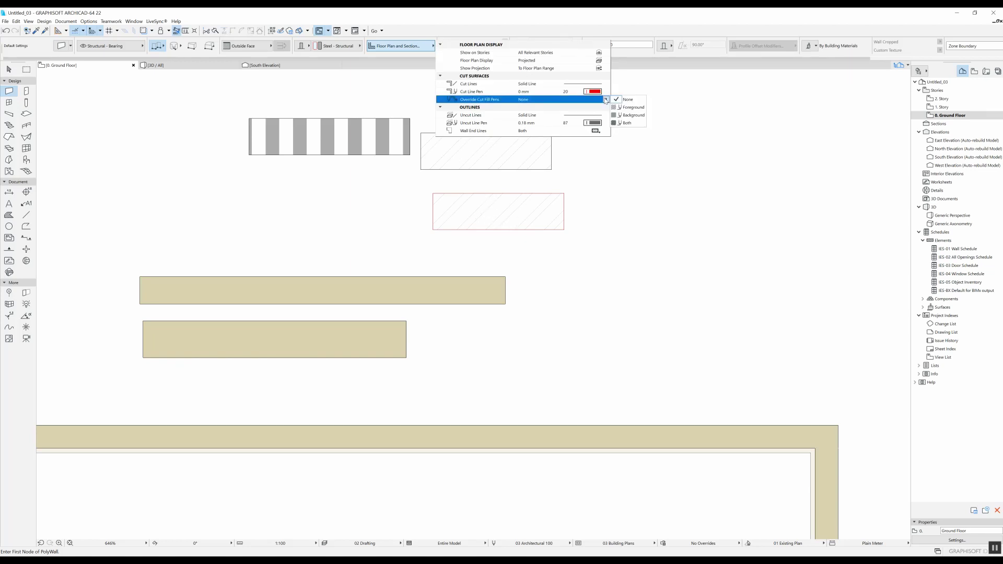
click(635, 124)
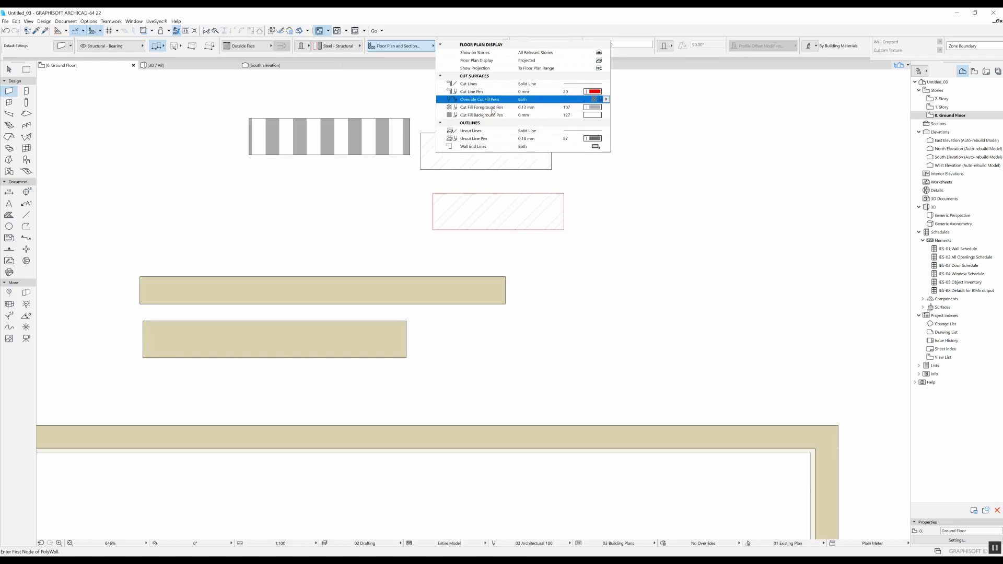
click(607, 108)
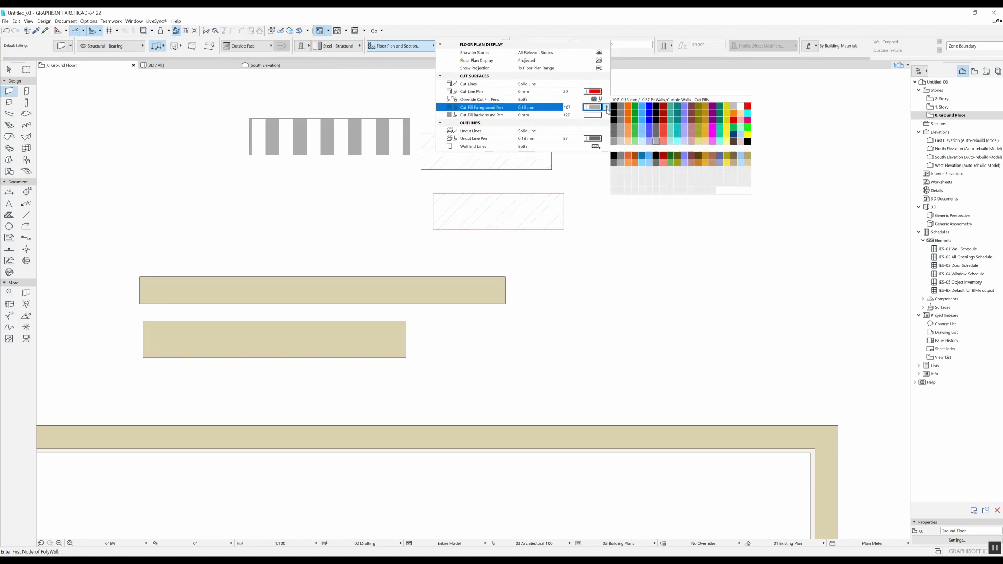
click(637, 117)
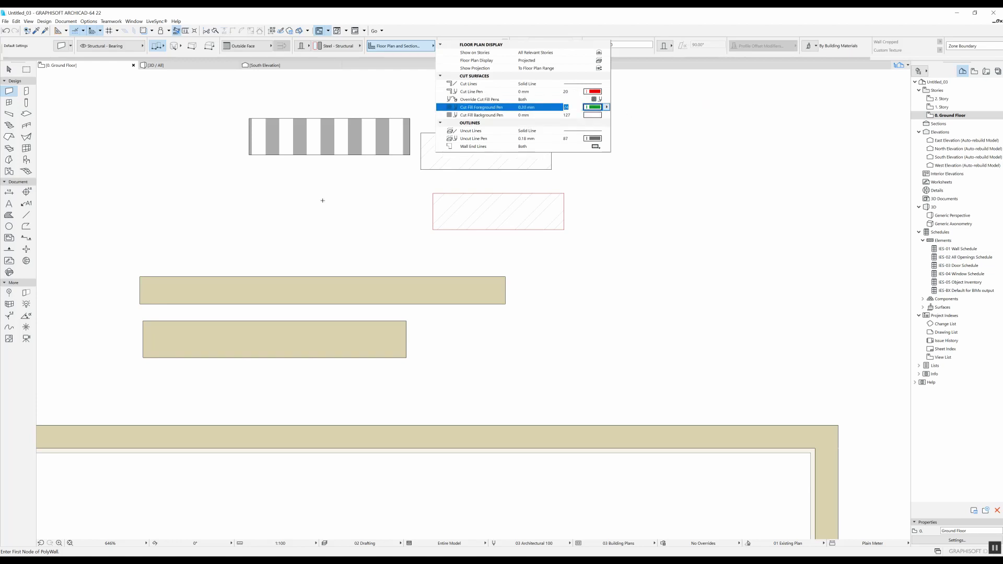
click(241, 219)
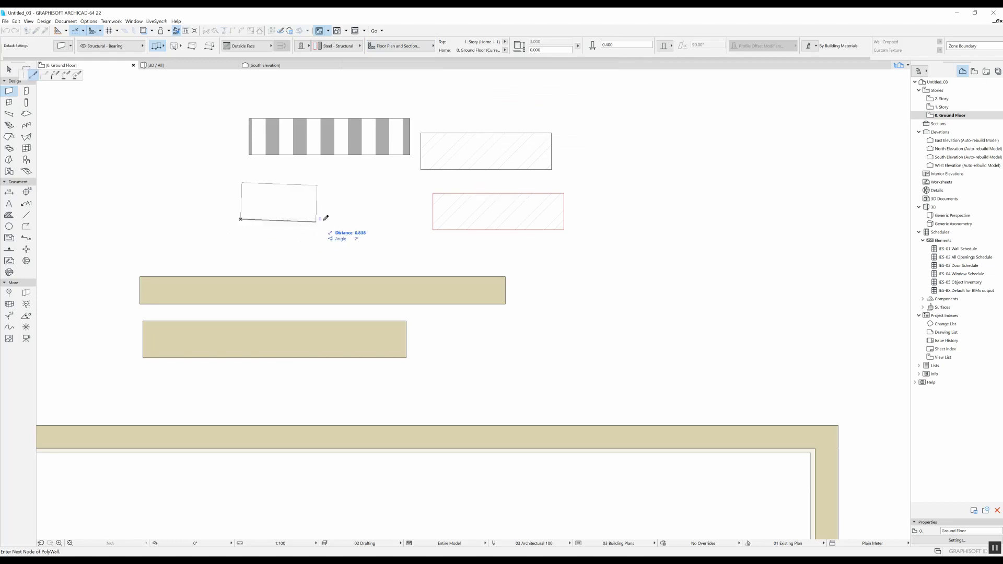
double_click(360, 219)
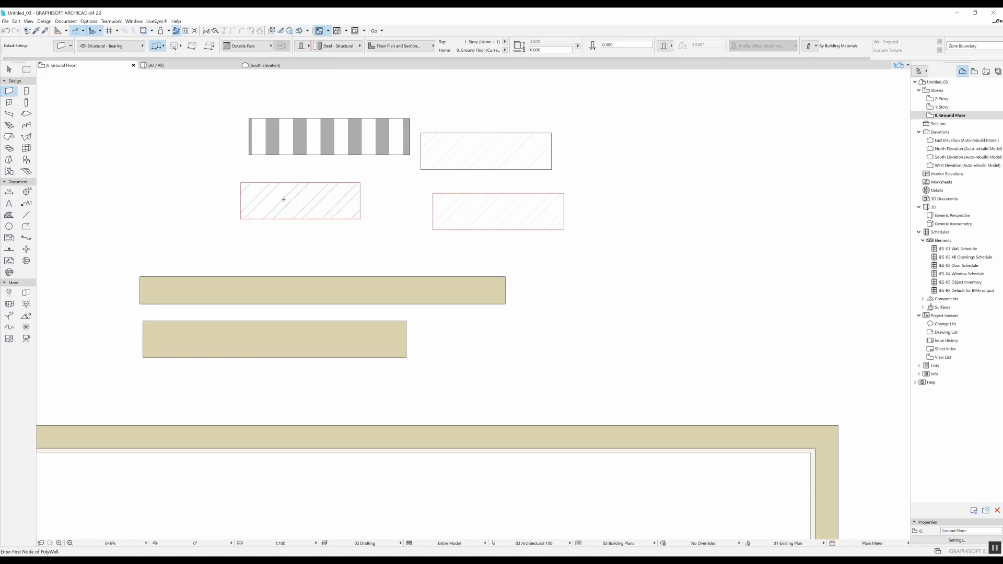
- Set the cut fill background pen to light green and draw a short horizontal wall east of the steel wall
click(418, 46)
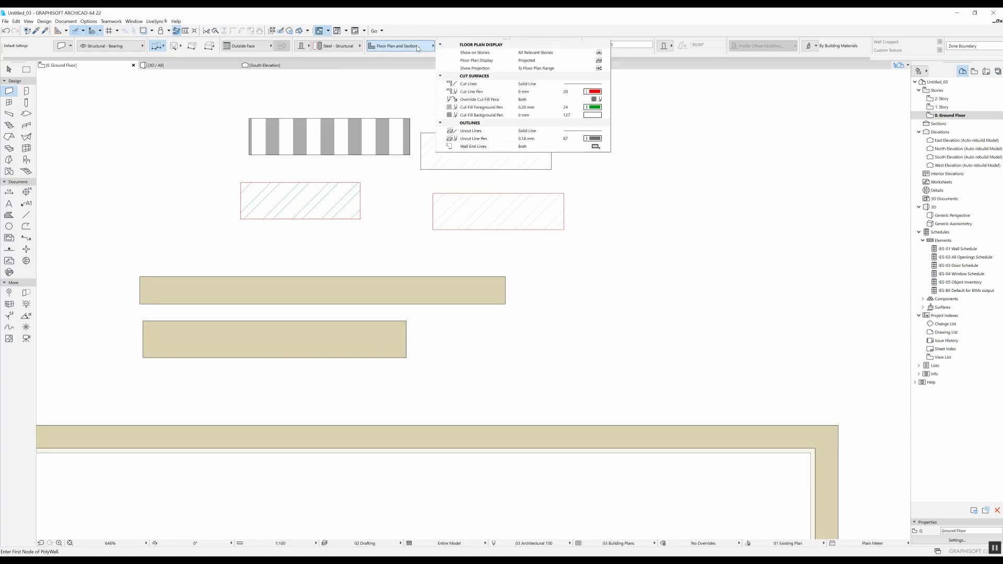
click(607, 115)
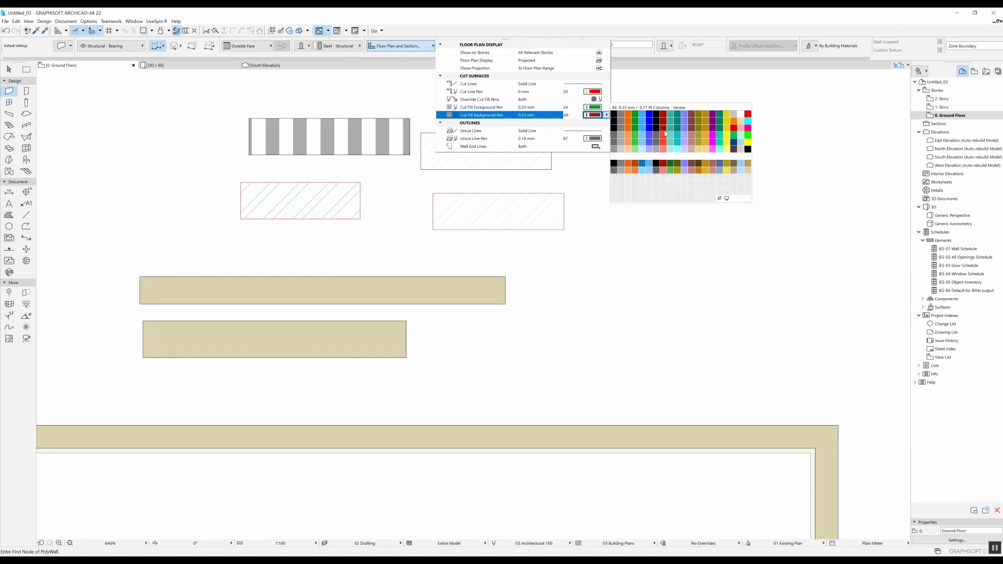
click(643, 150)
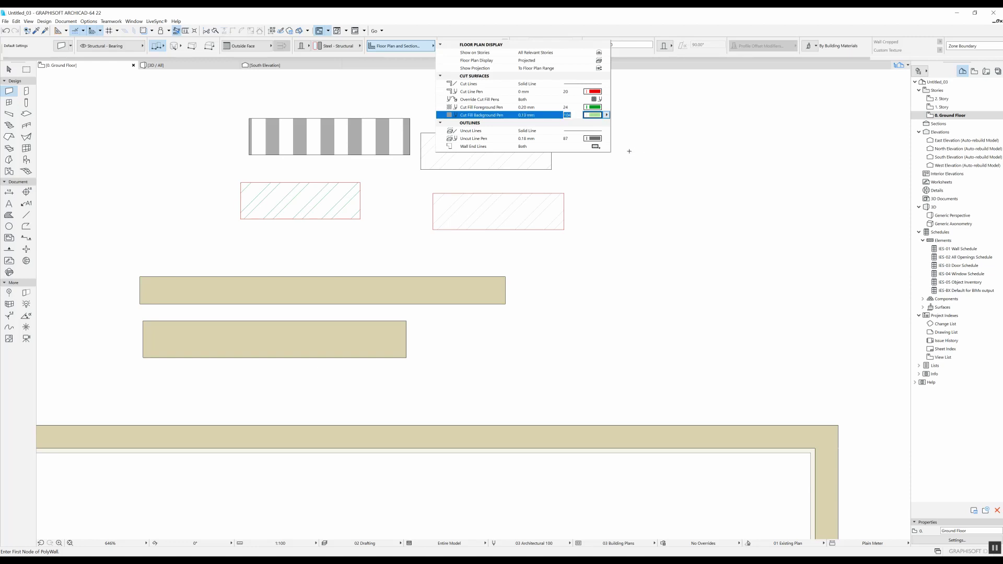
click(611, 174)
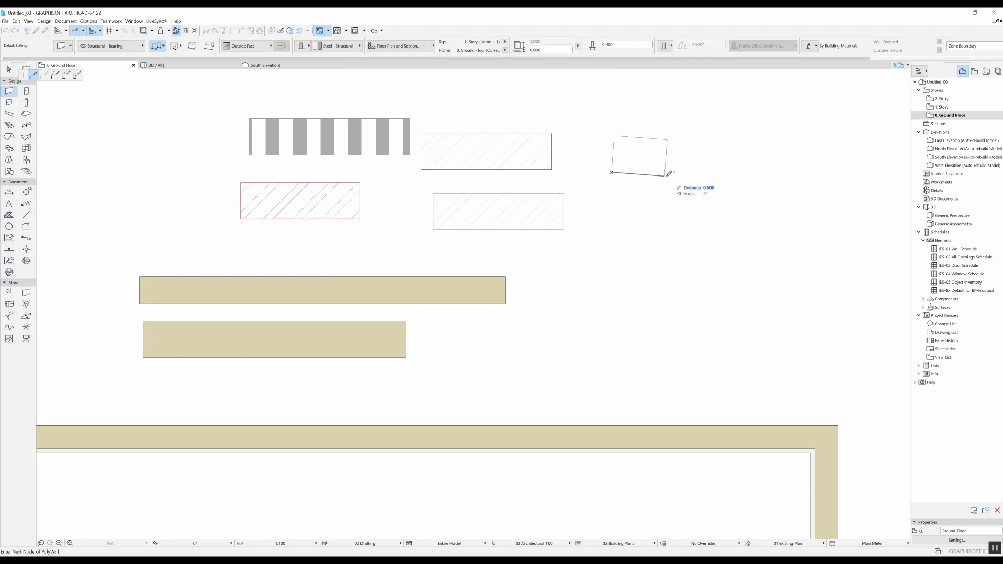
click(671, 174)
scroll(667, 150, up, 2)
scroll(668, 150, up, 1)
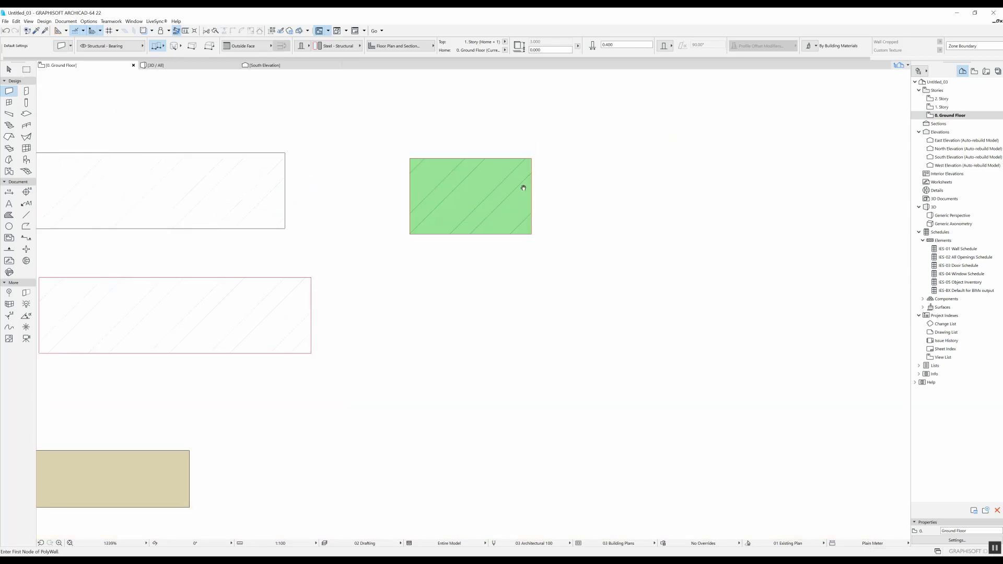
- Set the top elevation to 2.000 m relative to project zero and draw a horizontal wall north of the short green wall
scroll(450, 180, down, 3)
middle_drag(303, 153, 391, 144)
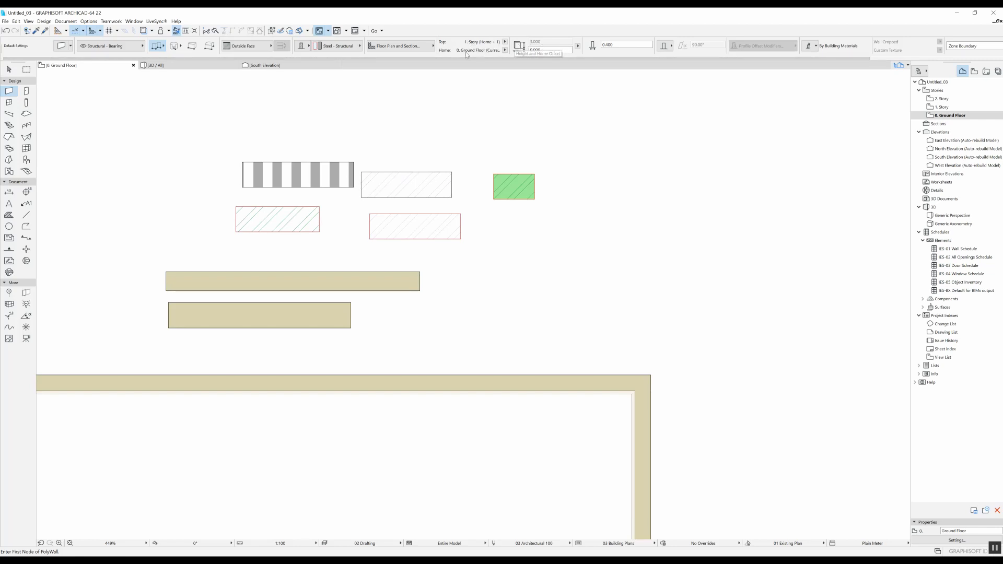
click(578, 46)
click(601, 66)
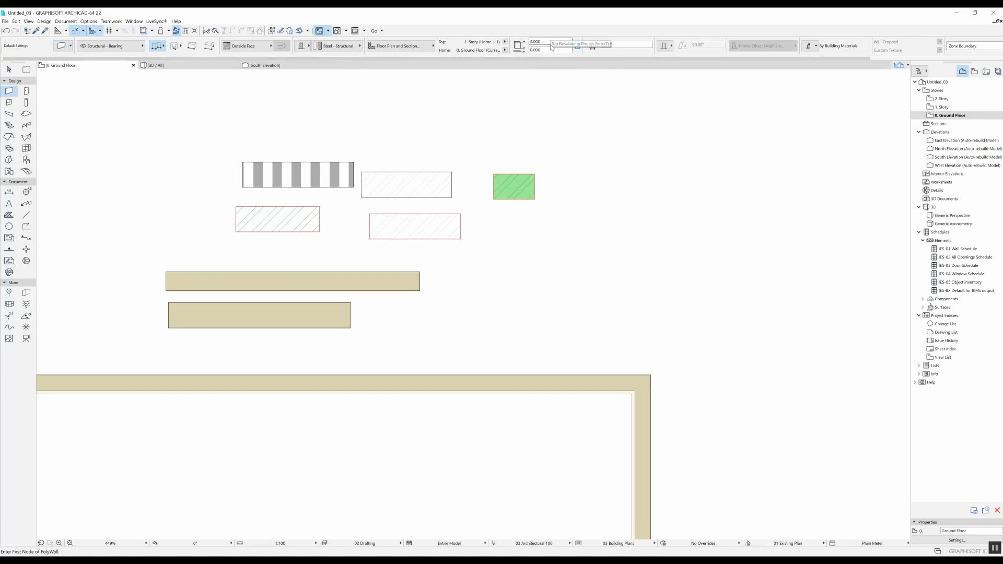
key(Tab)
click(453, 128)
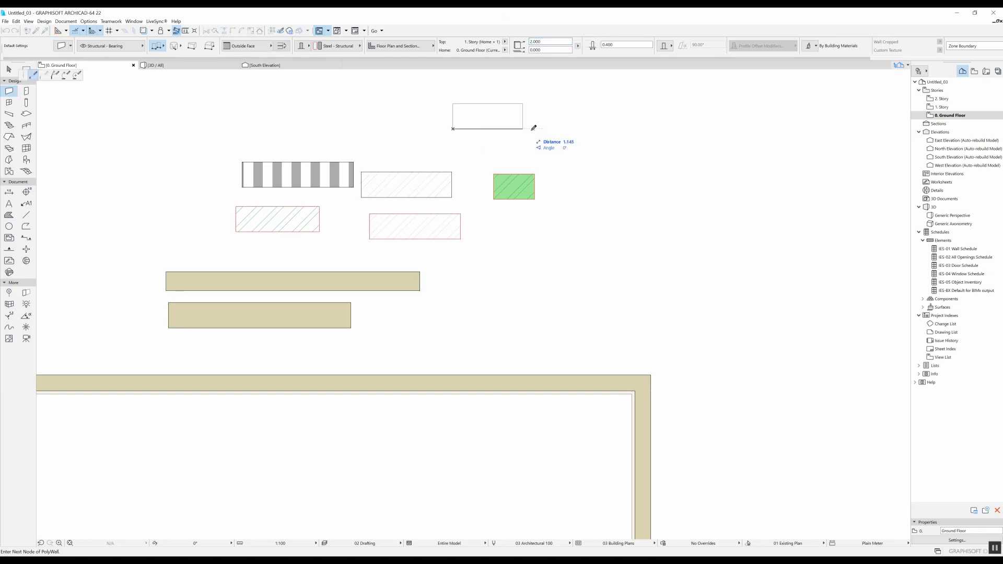
double_click(565, 127)
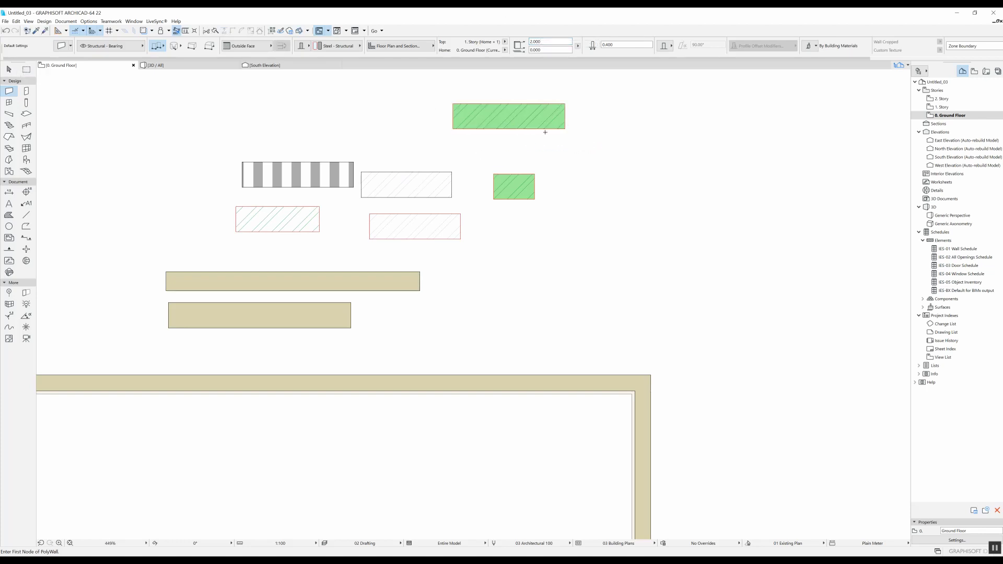
- Enclose all the sample walls in a marquee, show them in 3D, and orbit to compare their heights
scroll(538, 128, down, 4)
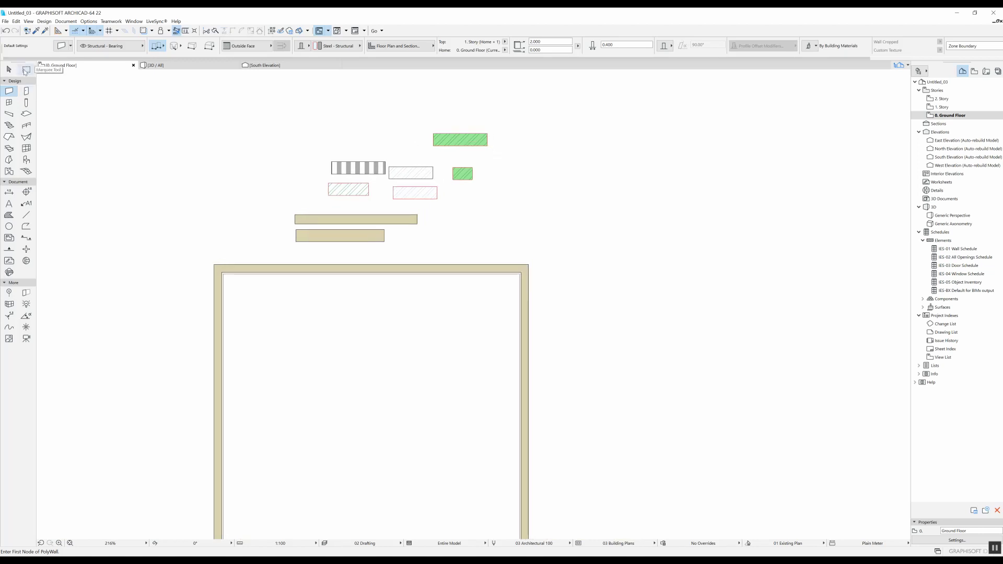
click(26, 70)
click(267, 104)
click(515, 253)
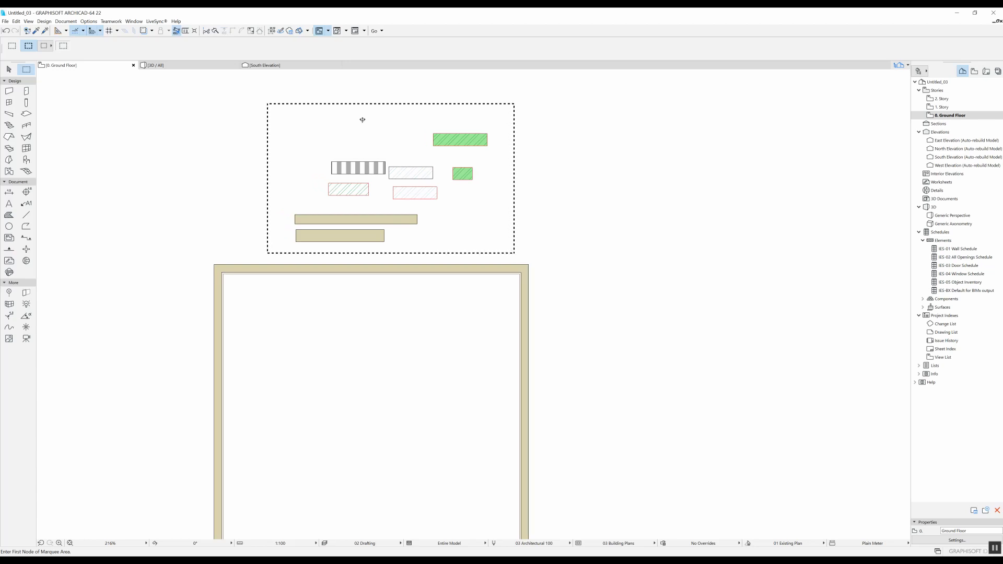
key(F5)
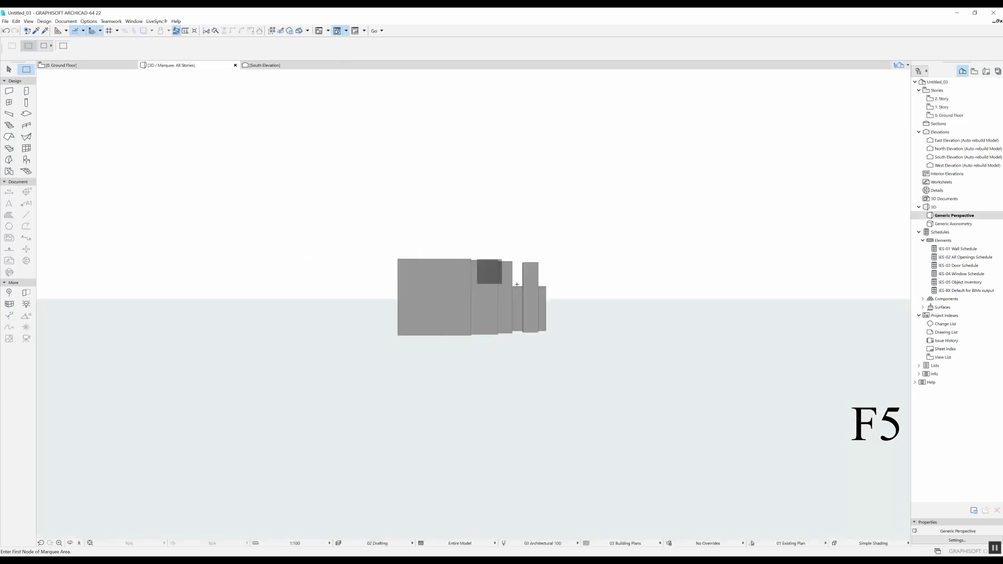
shift+middle_drag(517, 285, 488, 326)
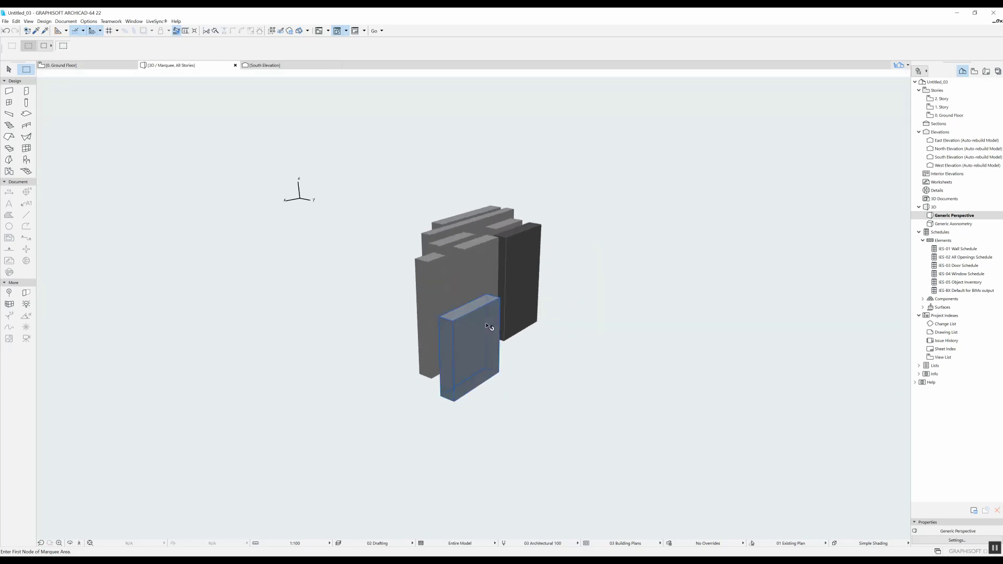
- Select the frontmost low wall in 3D, set the base elevation to 0.500 m, and return to the ground floor plan
click(489, 327)
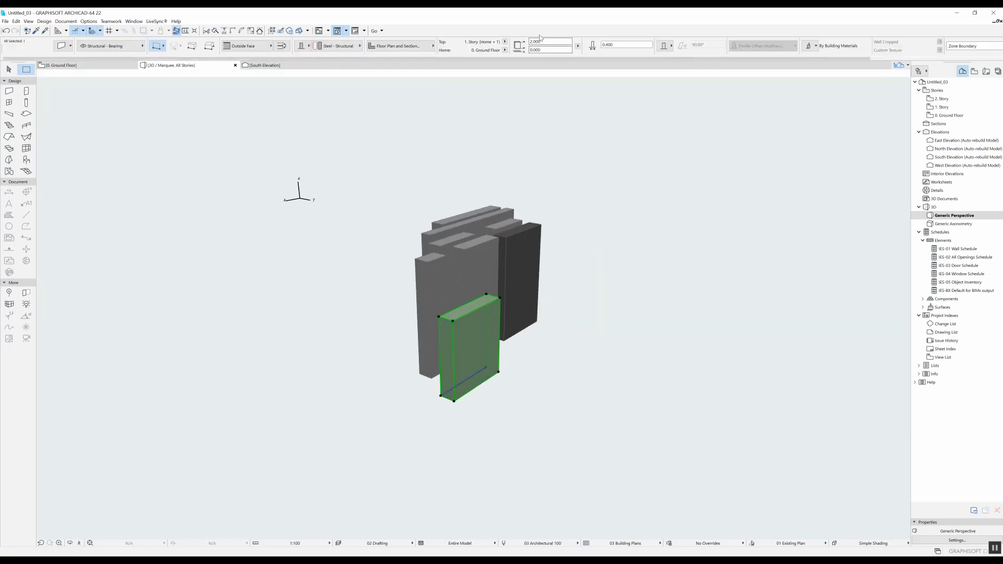
key(Delete)
shift+middle_drag(586, 269, 575, 250)
key(F2)
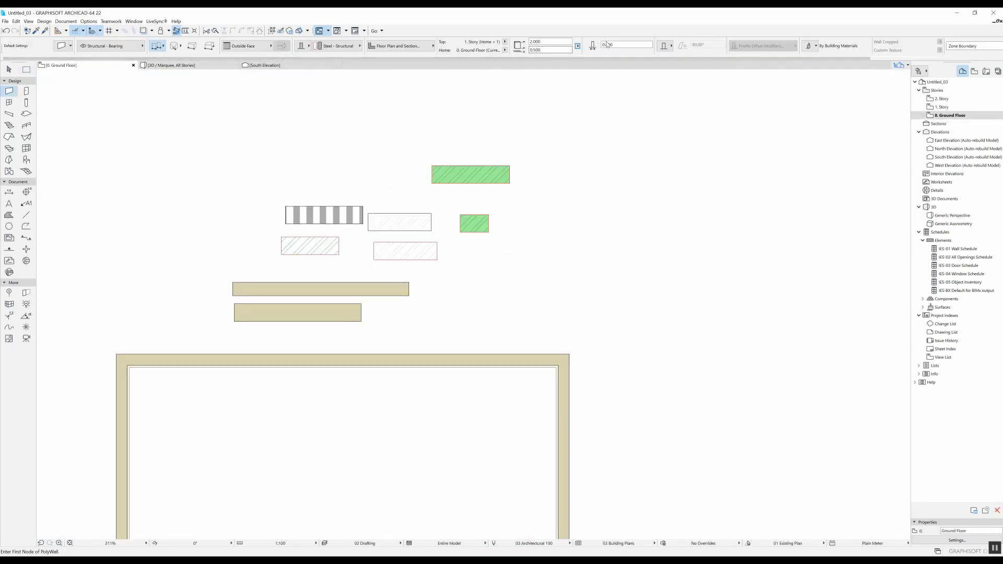
- Set the wall thickness to 0.200 m and draw a horizontal wall northwest of the longer green wall
click(621, 44)
click(366, 141)
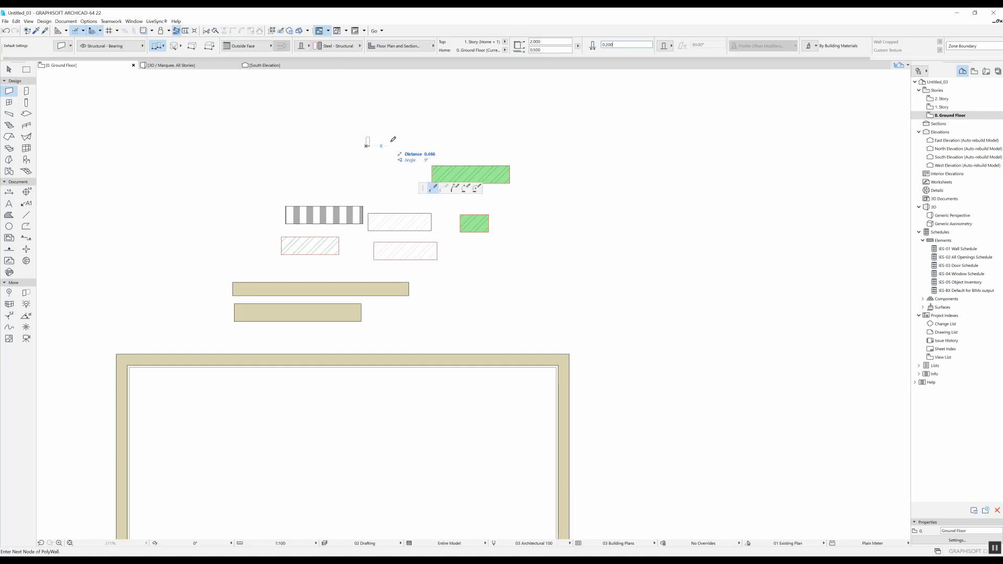
click(450, 142)
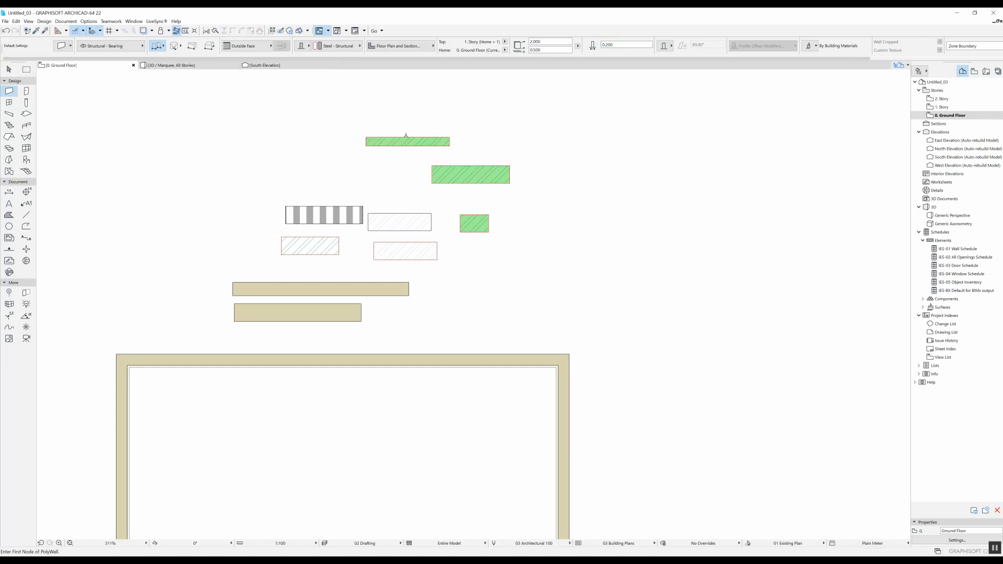
- Set the wall complexity to slanted at a 50° angle and draw a horizontal wall about 1.7 m long east of the longer green wall
scroll(523, 146, down, 2)
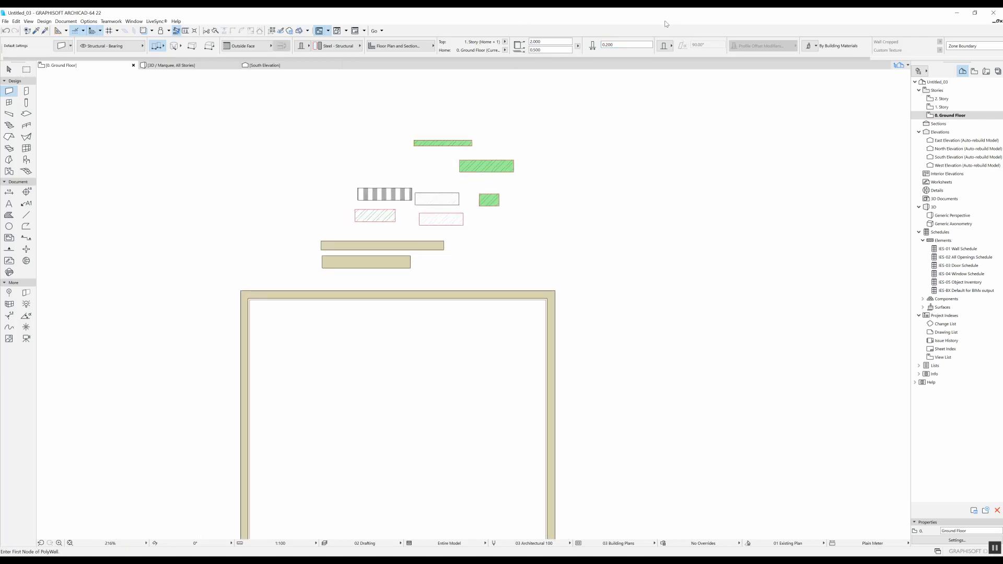
click(664, 47)
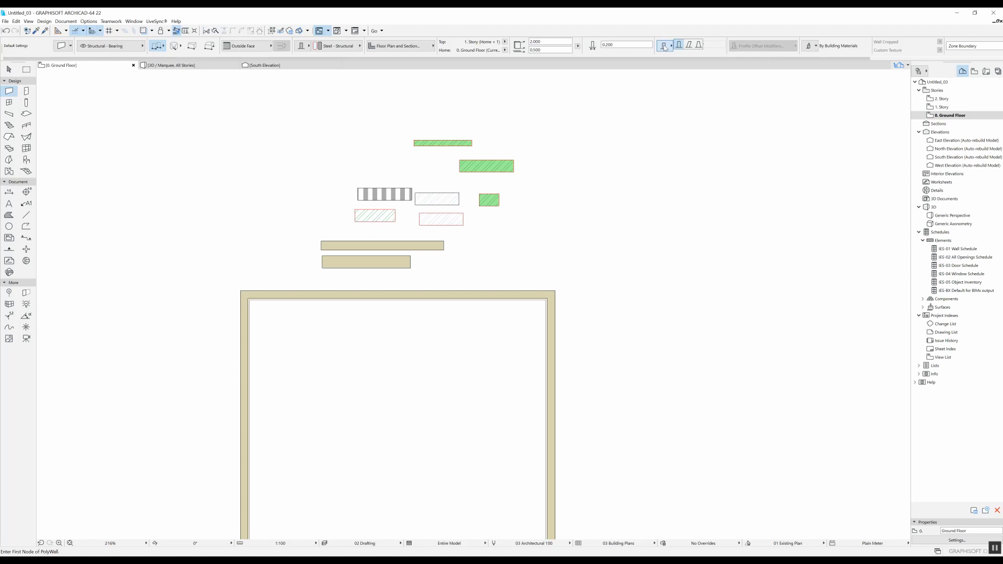
click(688, 46)
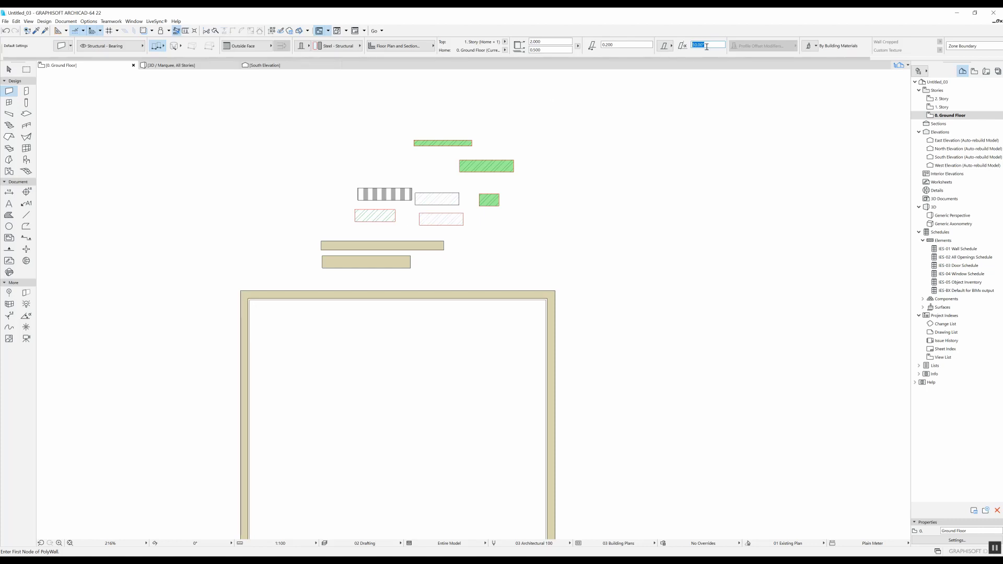
click(578, 153)
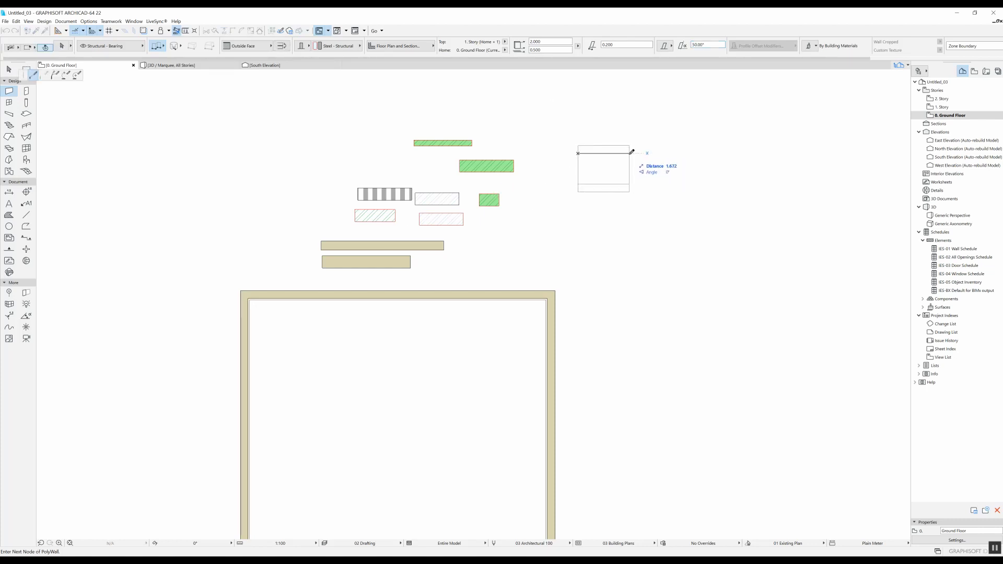
double_click(630, 153)
- Enclose the slanted wall in a marquee, inspect its slope in 3D, and return to the ground floor plan
middle_drag(631, 153, 421, 188)
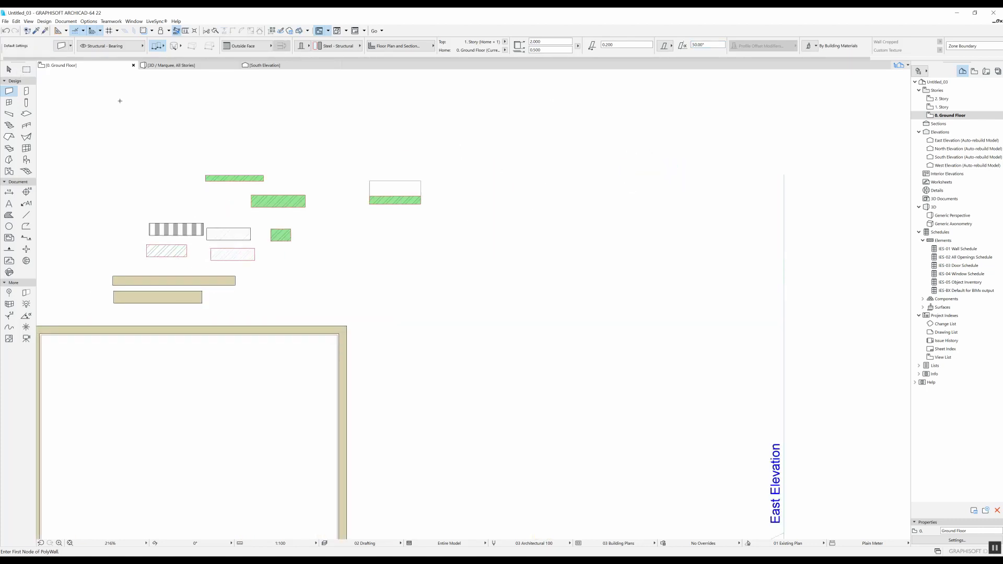
click(27, 69)
click(337, 160)
click(476, 231)
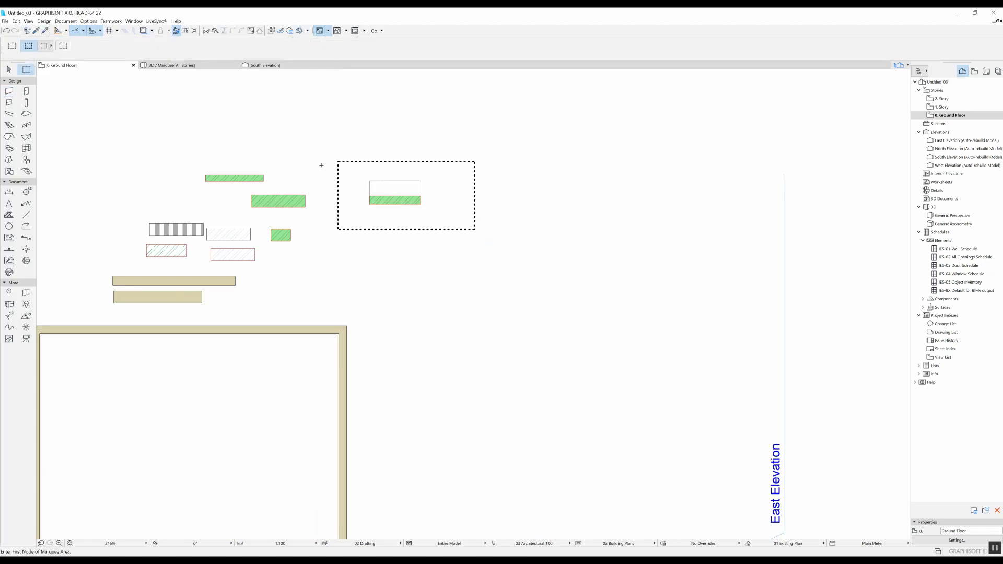
key(F5)
shift+middle_drag(652, 347, 611, 268)
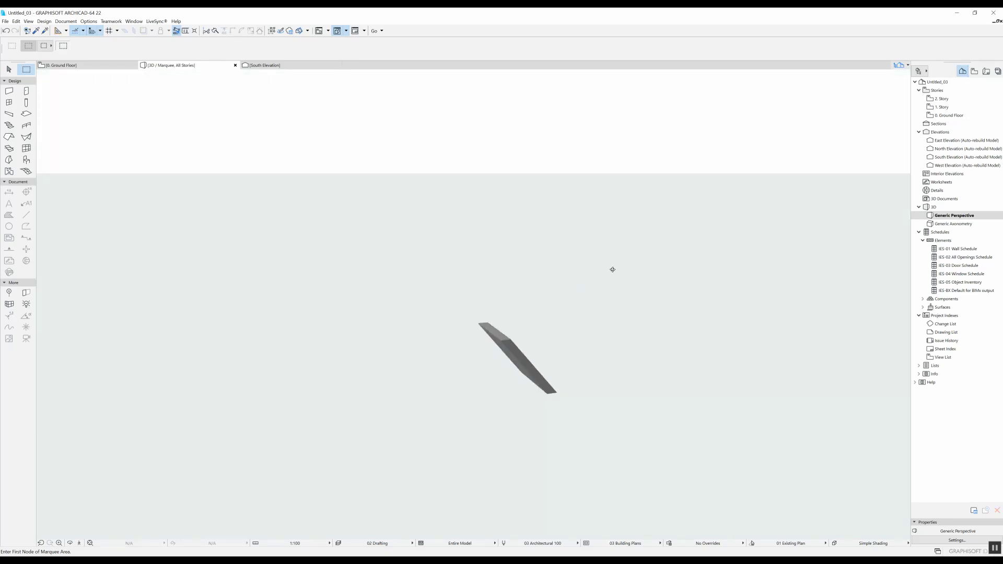
key(F2)
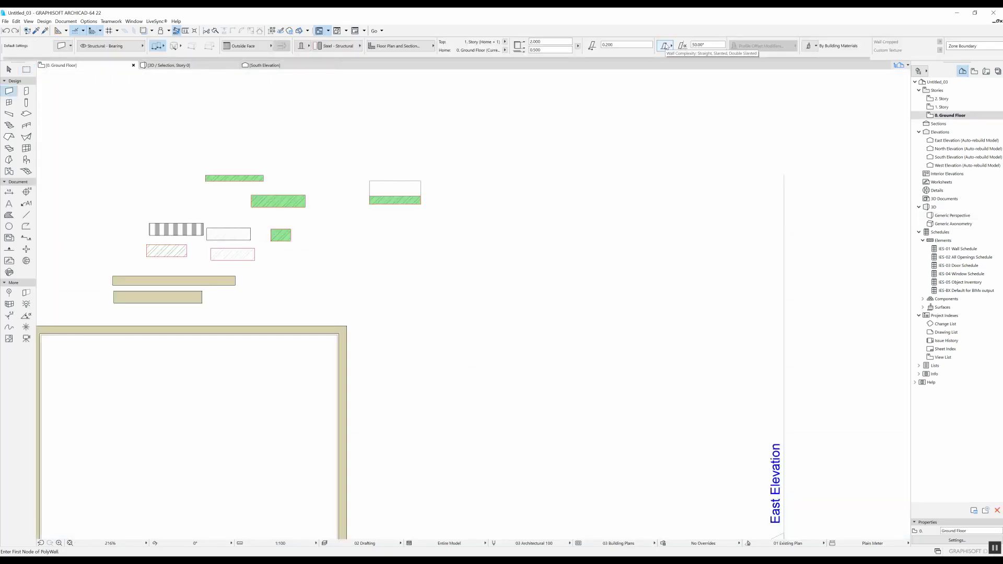
- Switch the wall complexity to double slanted with a second angle of 50° and draw a horizontal wall south of the slanted wall
click(668, 46)
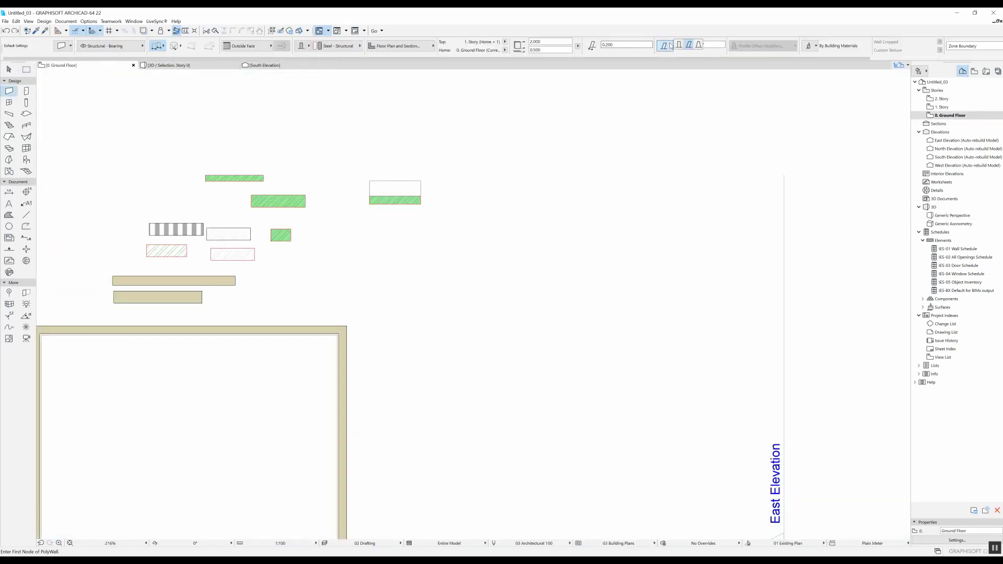
click(699, 44)
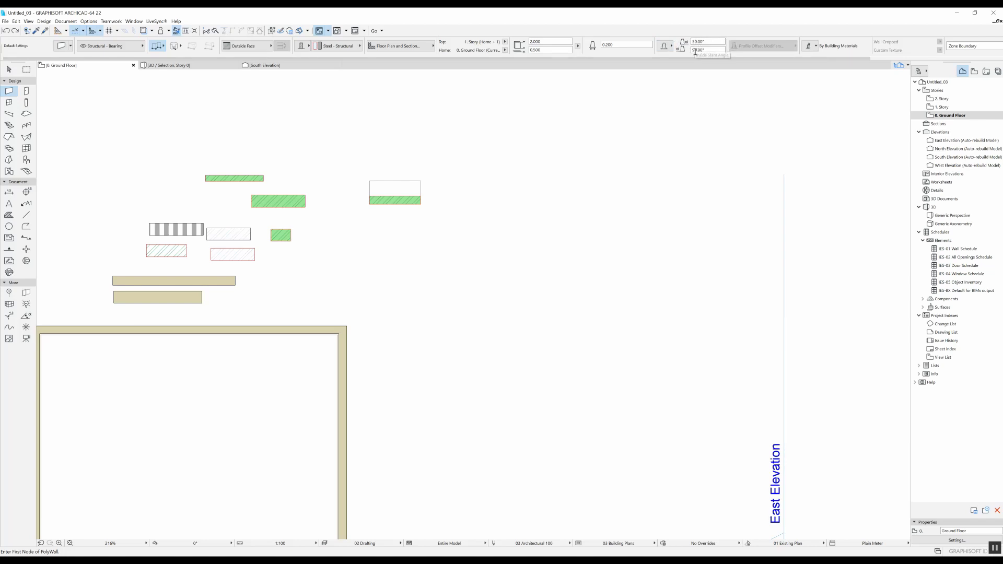
click(714, 49)
key(Return)
click(386, 255)
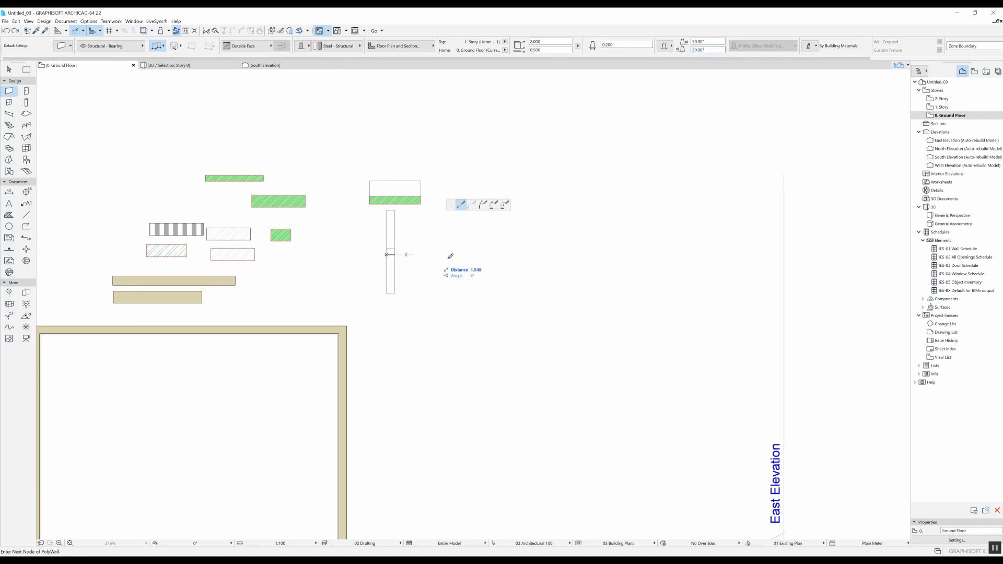
double_click(468, 255)
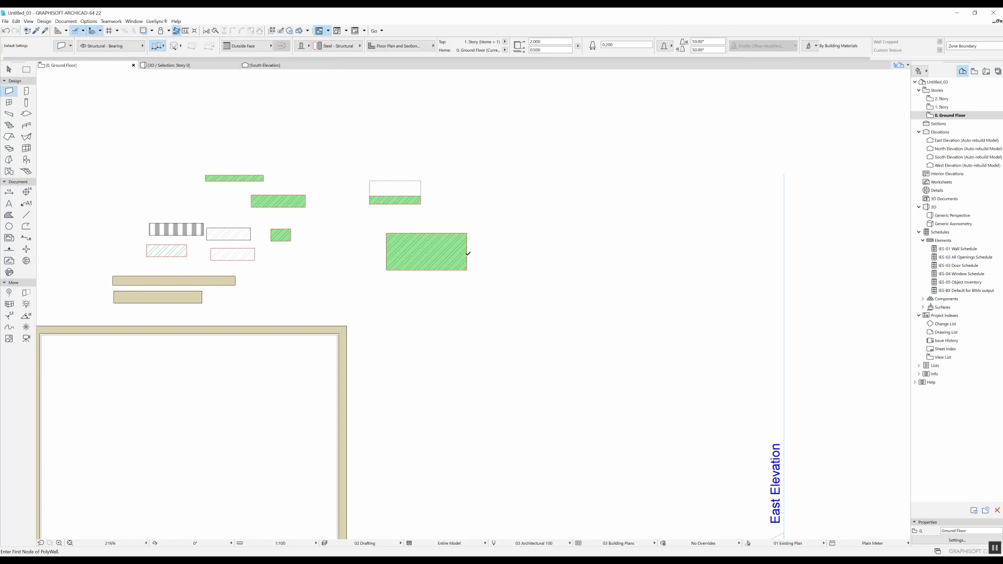
- Show the double slanted wall in 3D, orbit to inspect its two sloping faces, and return to the ground floor plan
key(F5)
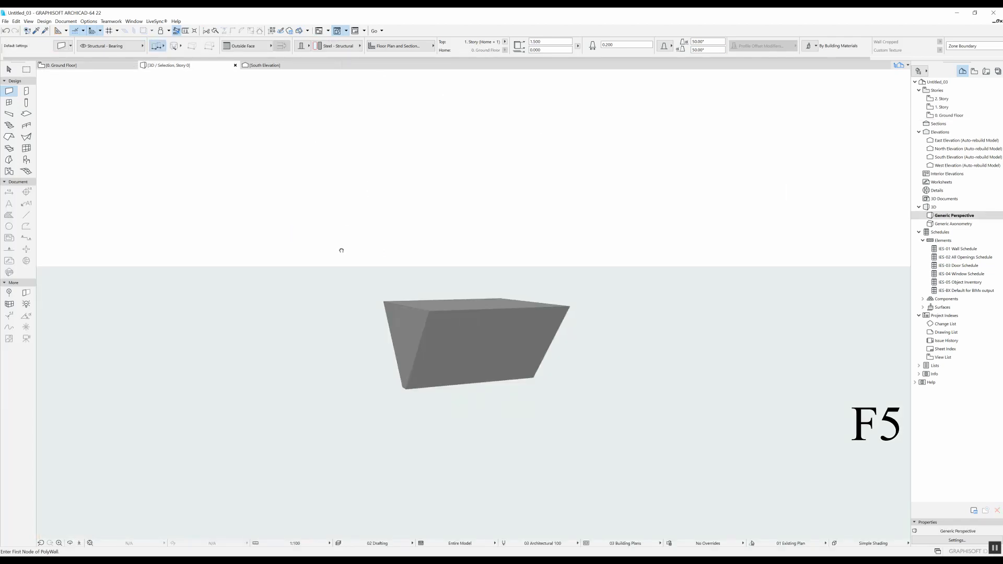
shift+middle_drag(340, 249, 247, 261)
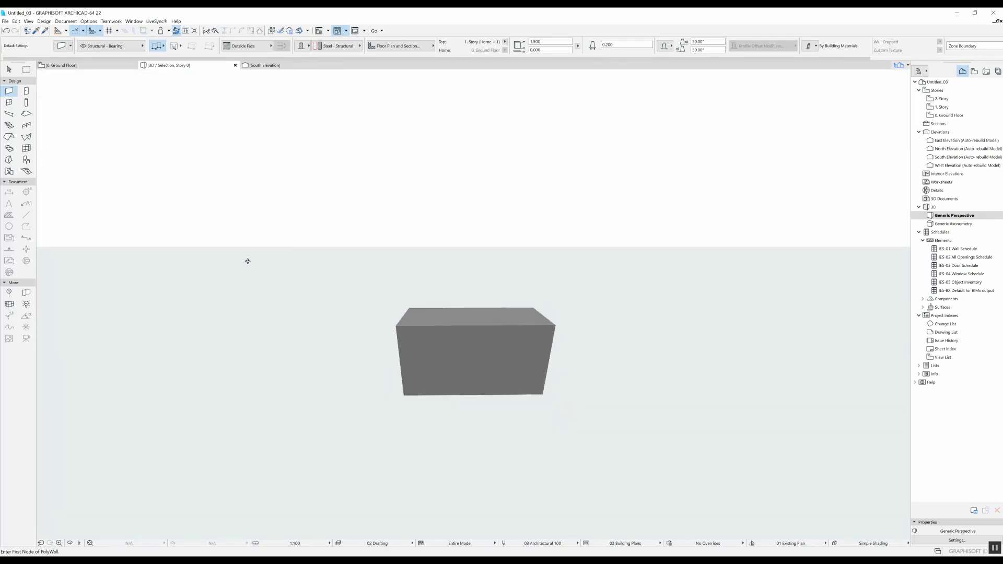
key(F2)
- Select the longer beige wall north of the rectangular room and show only that wall in 3D
shift+click(374, 278)
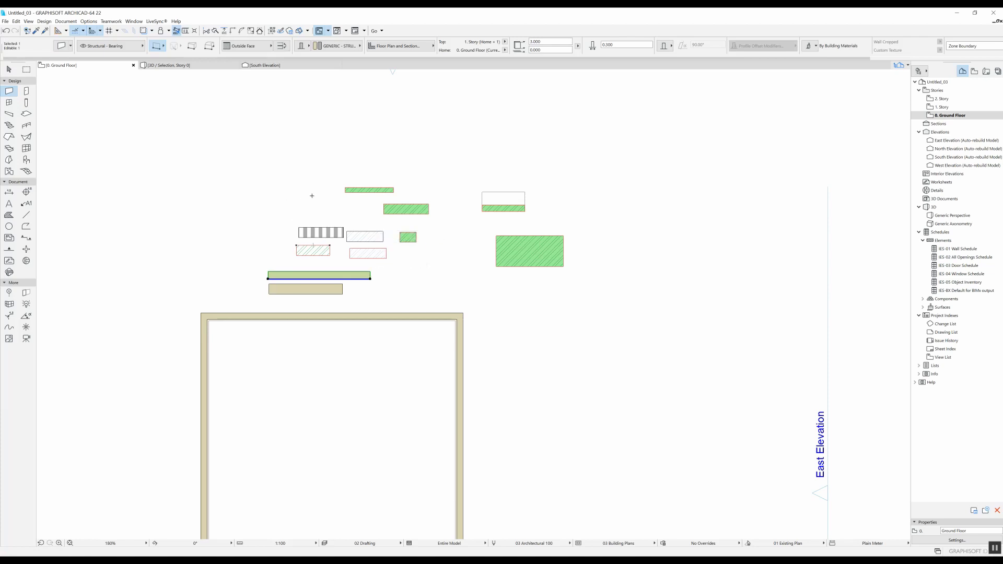
key(F5)
shift+middle_drag(345, 264, 510, 219)
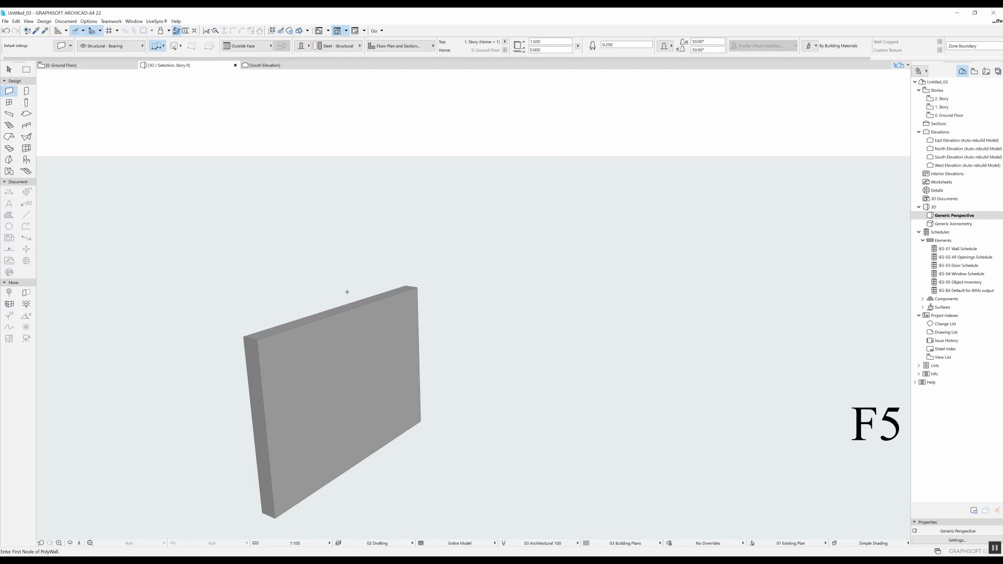
shift+middle_drag(347, 292, 379, 252)
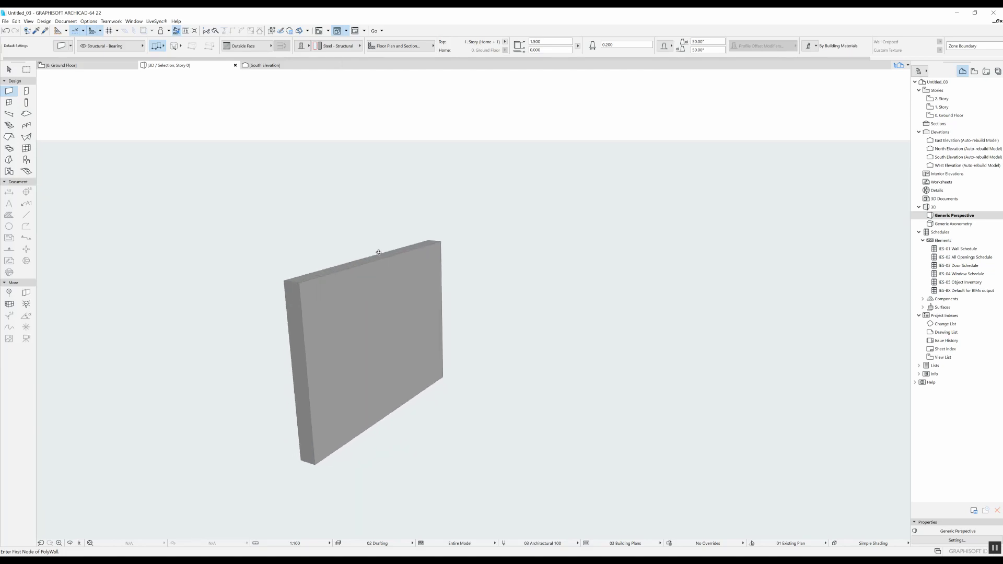
- Select the wall in 3D and enable the surface overrides for both of its faces and its edges
shift+click(340, 331)
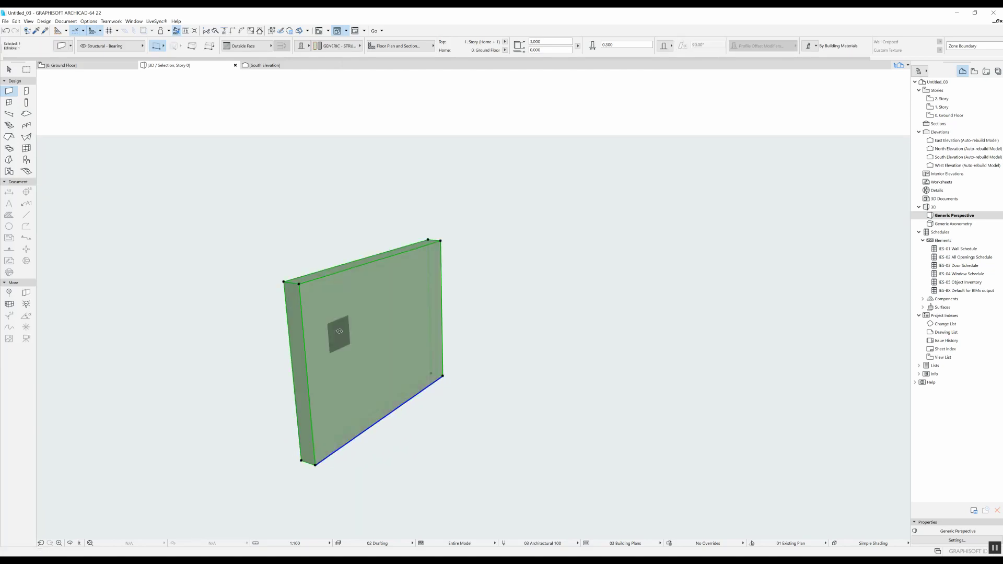
click(811, 46)
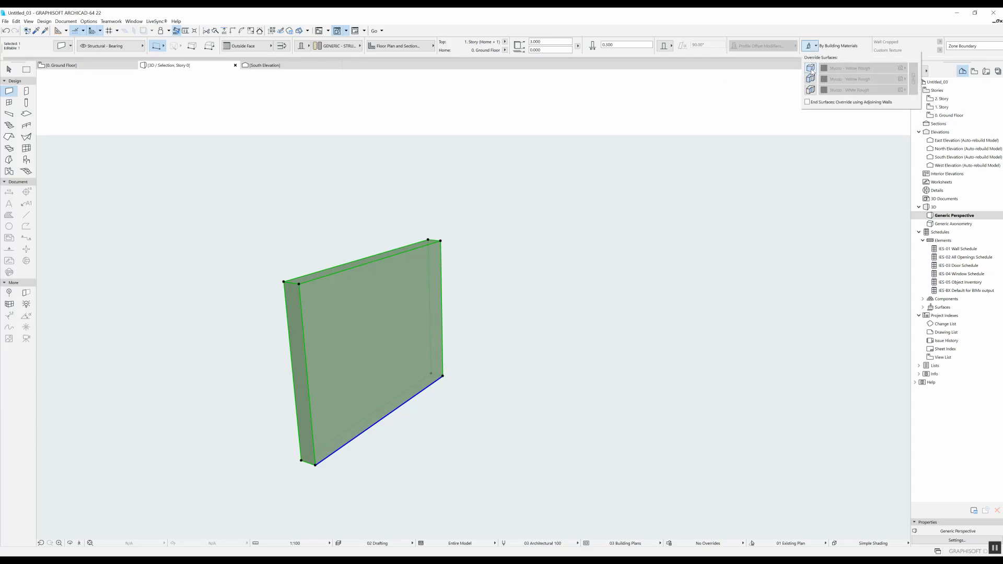
click(810, 68)
click(810, 78)
click(809, 91)
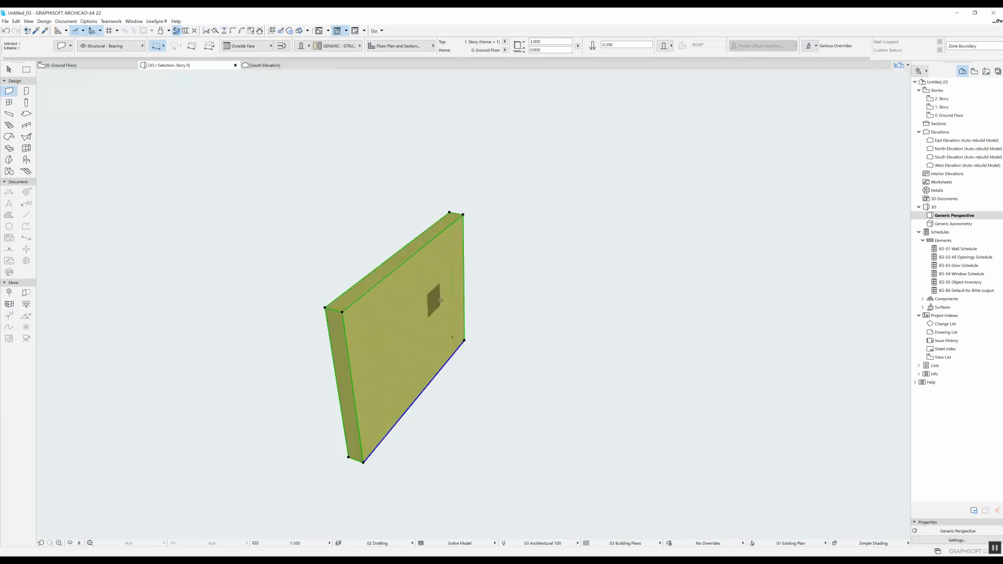
- Orbit around the wall and compare the override surfaces on its two faces and edges with their settings
click(817, 47)
key(o)
drag(293, 288, 599, 249)
key(Escape)
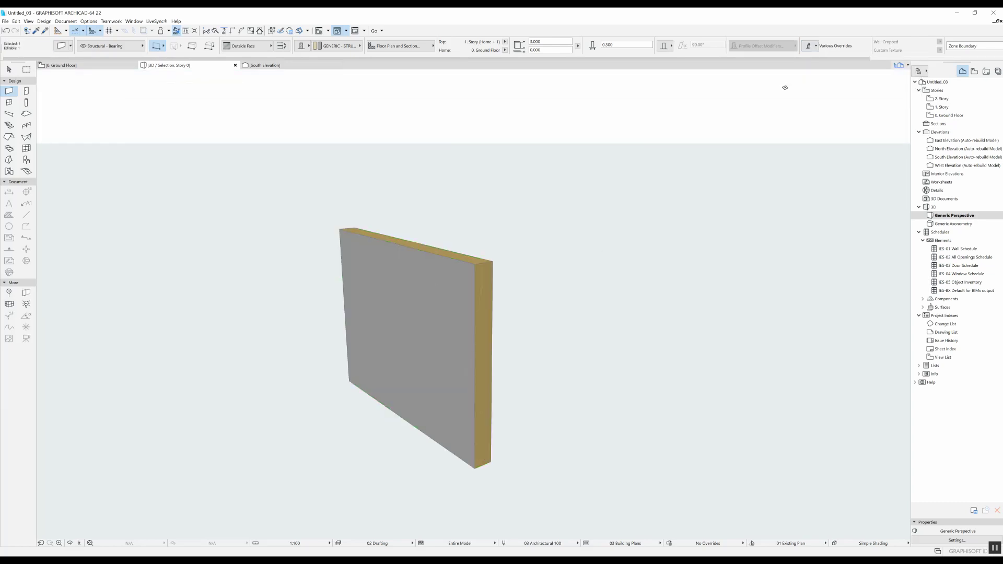
click(810, 46)
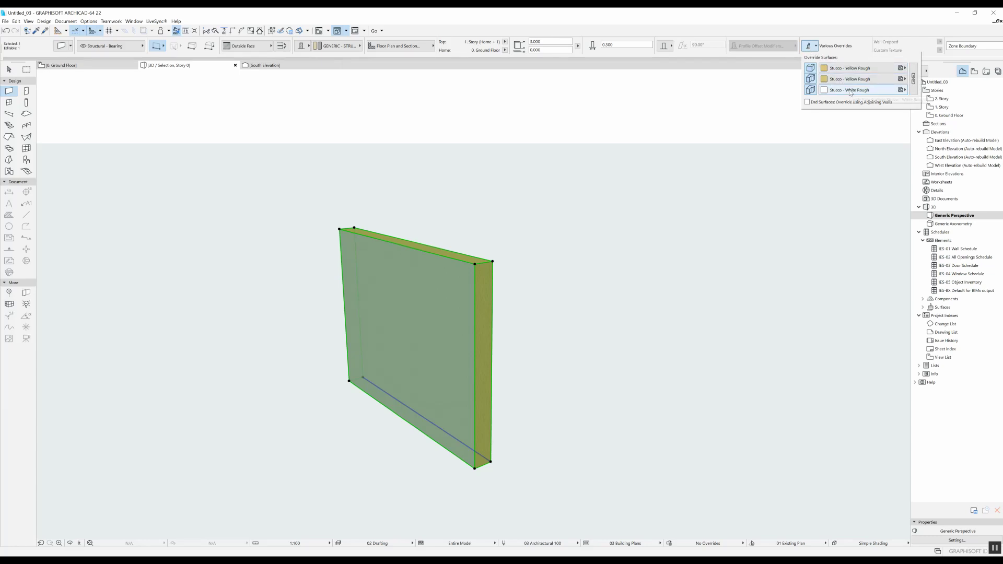
key(o)
drag(470, 261, 426, 276)
key(Escape)
shift+middle_drag(403, 255, 578, 210)
- Link the three override surfaces so the whole wall uses Stucco - Yellow Rough
click(816, 46)
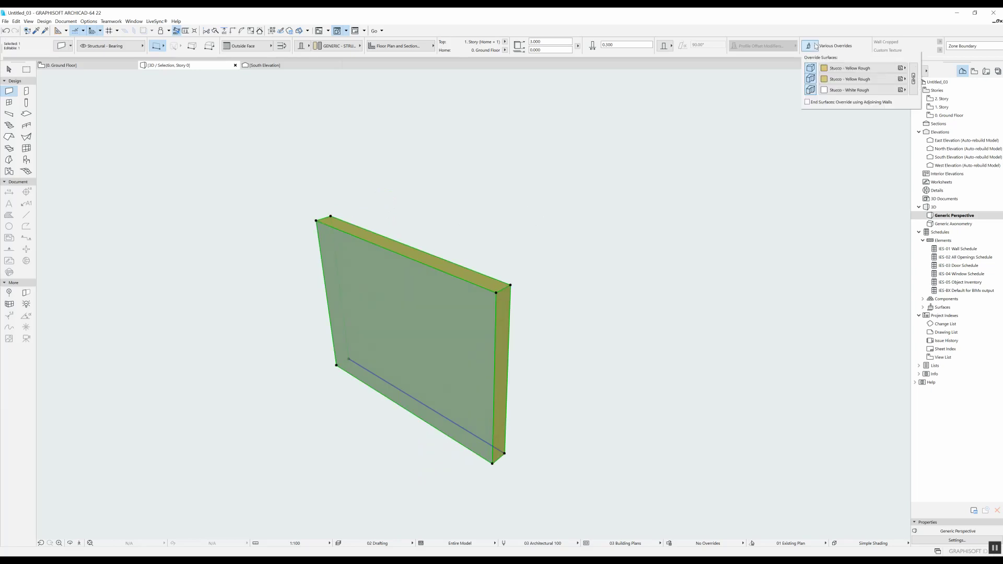
click(854, 91)
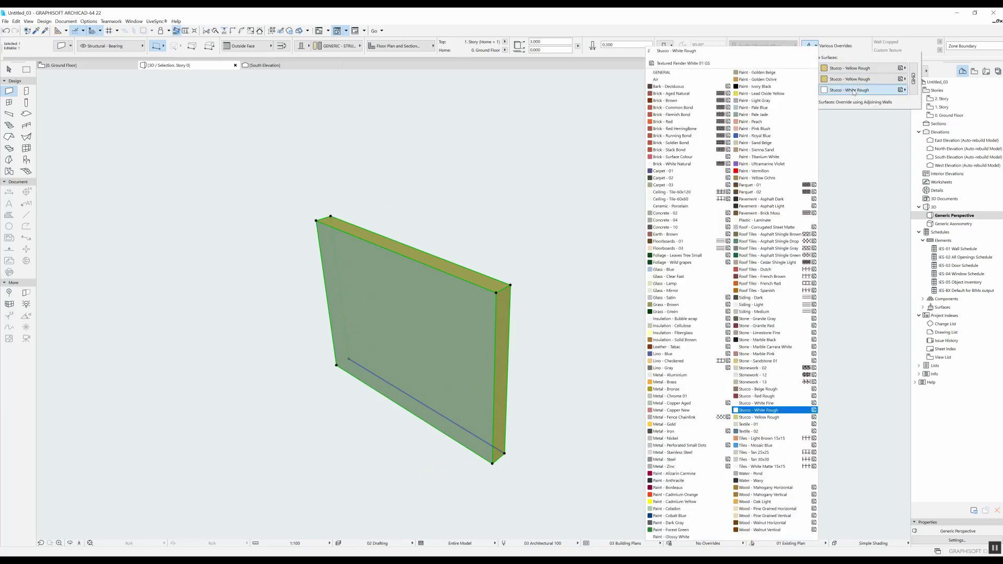
click(915, 74)
key(Escape)
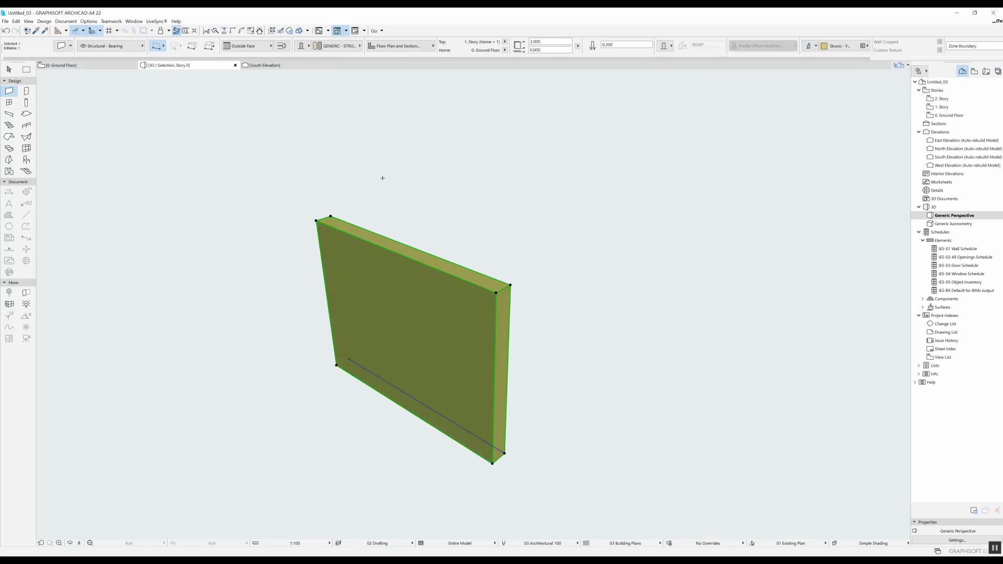
- Change the linked override surface of the whole wall to Paint - Vermilion and orbit to view it
key(Escape)
scroll(581, 277, up, 3)
shift+middle_drag(582, 278, 460, 286)
click(461, 288)
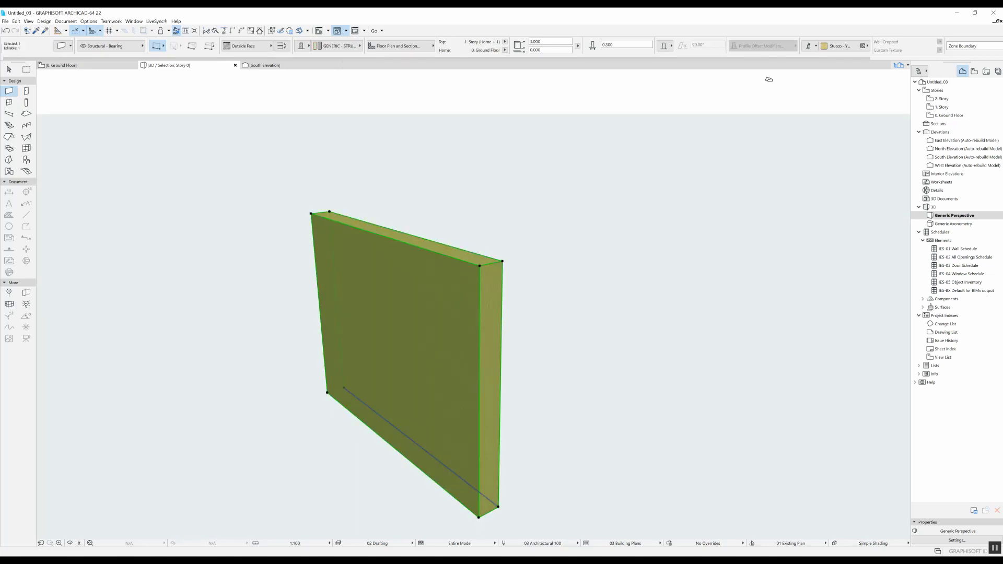
click(844, 49)
click(764, 164)
key(Escape)
mouse_move(402, 179)
shift+middle_down()
mouse_move(432, 163)
mouse_move(605, 188)
mouse_move(293, 224)
mouse_move(363, 164)
mouse_move(603, 167)
mouse_move(340, 264)
shift+middle_up()
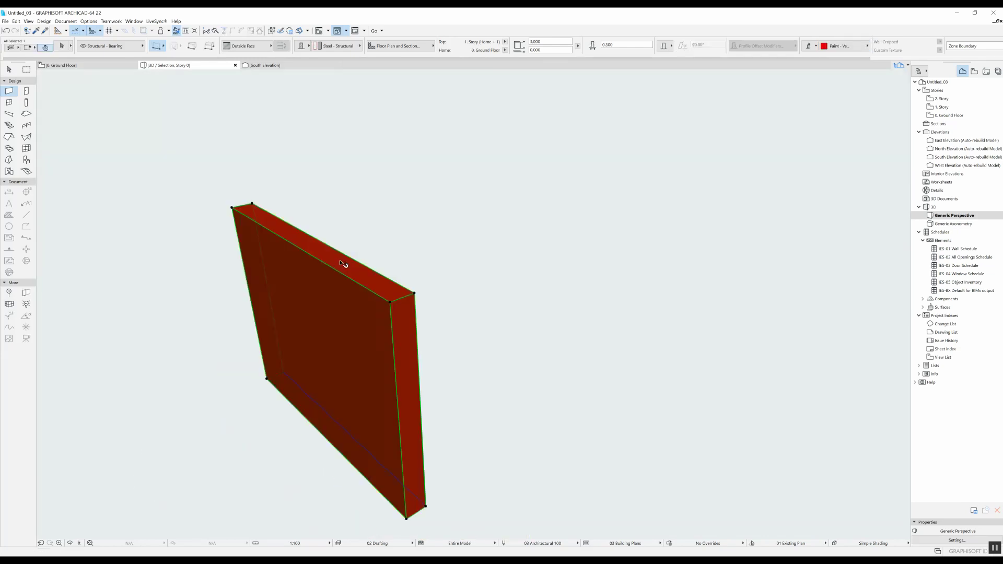
- Unlink the wall's override surfaces, set only the edge surface to Paint - Pale Blue, and deselect the wall
click(375, 310)
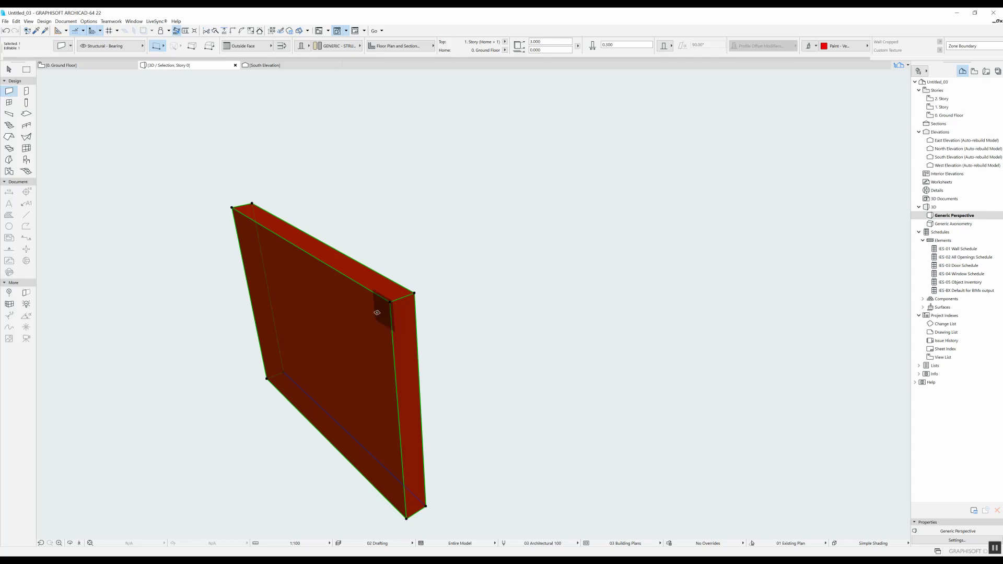
click(809, 47)
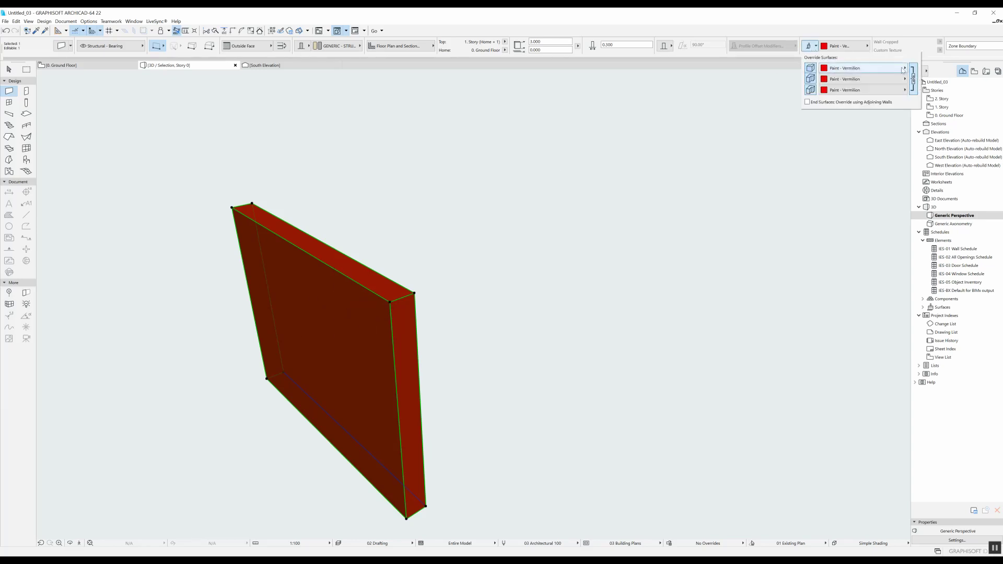
click(913, 78)
click(849, 78)
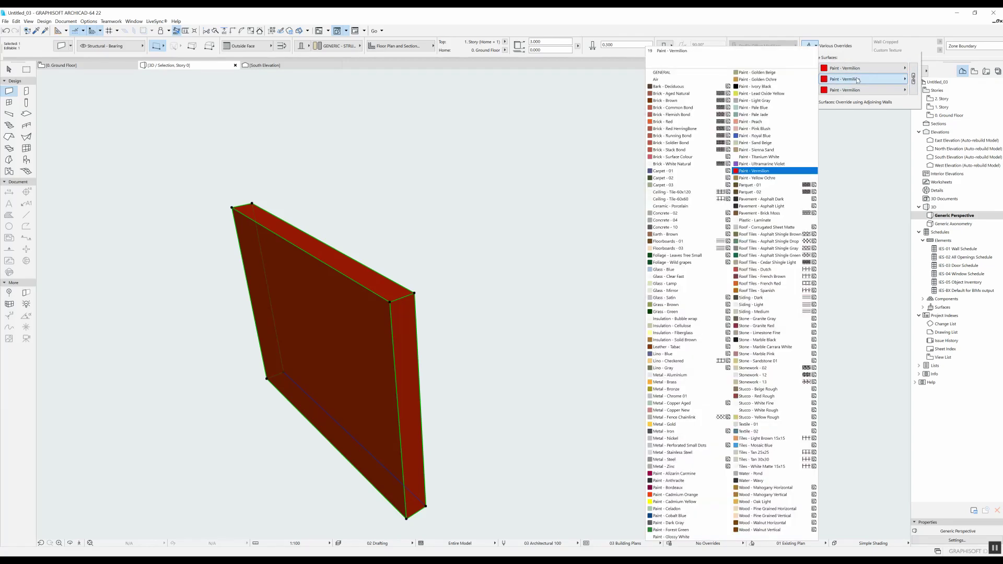
click(768, 103)
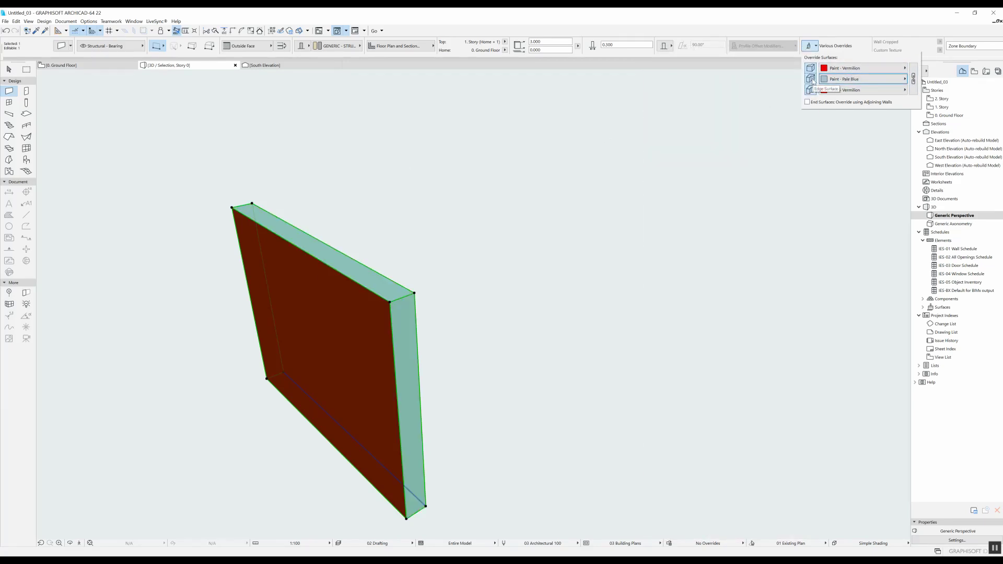
click(341, 229)
shift+middle_drag(342, 229, 372, 198)
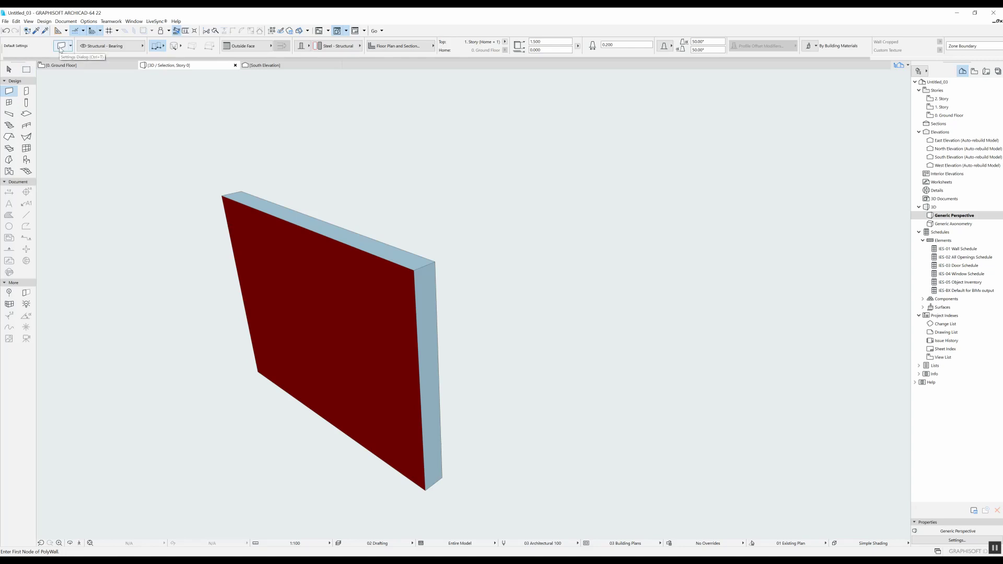
- Reselect the wall and change its structure from basic to composite
shift+click(386, 261)
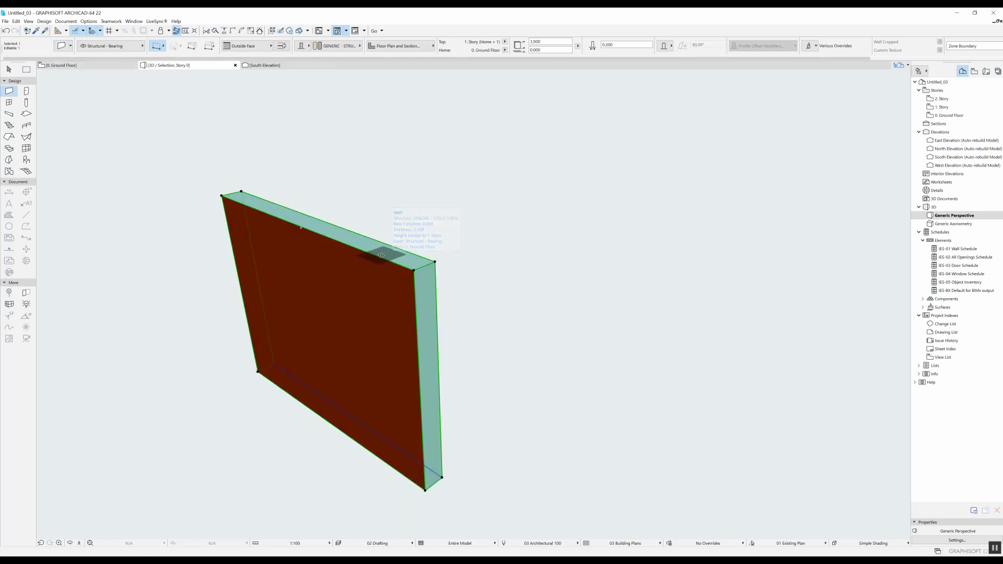
click(308, 46)
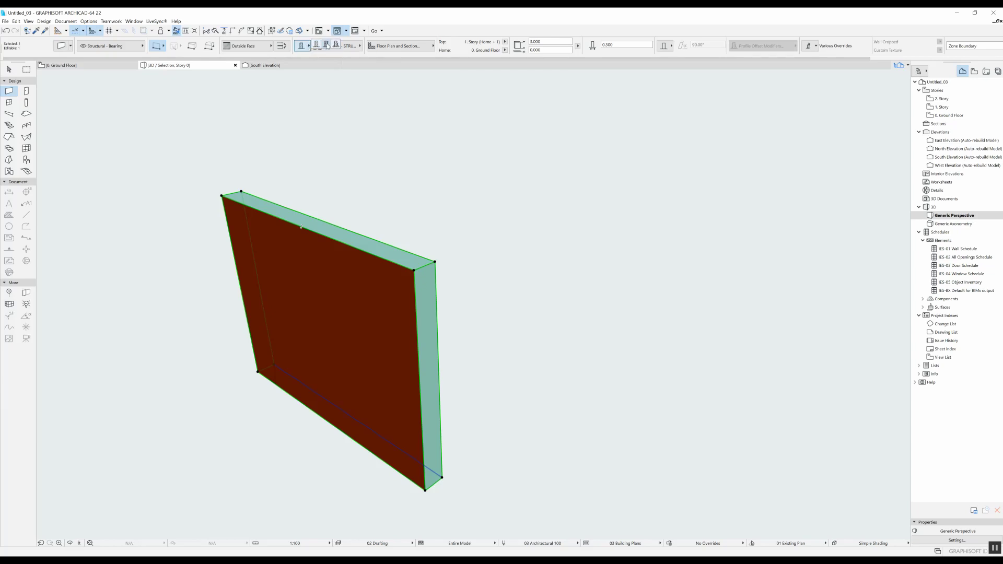
click(328, 46)
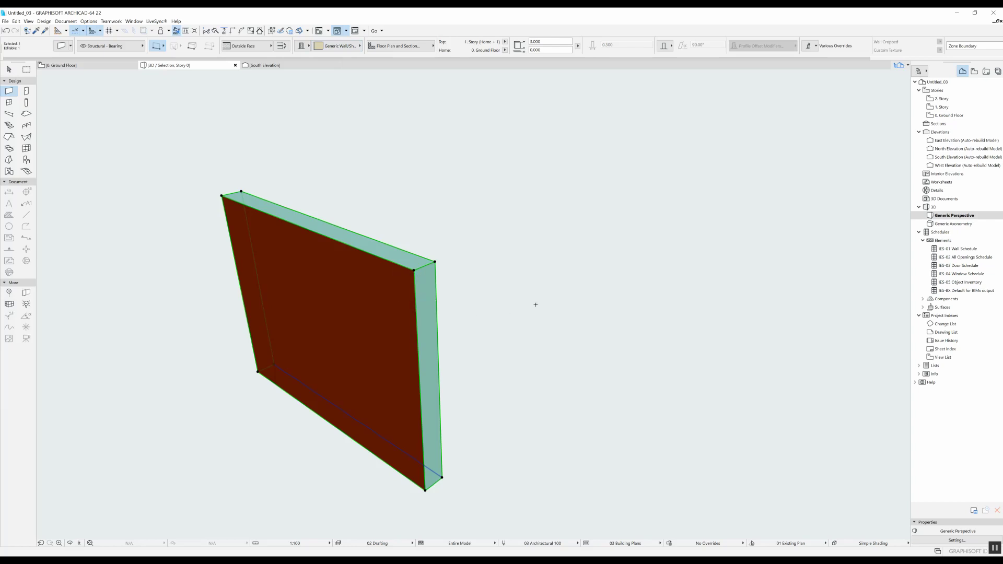
- Inspect the composite wall in 3D and on the ground floor plan, checking its assigned composite structure
shift+middle_drag(536, 305, 371, 226)
key(Escape)
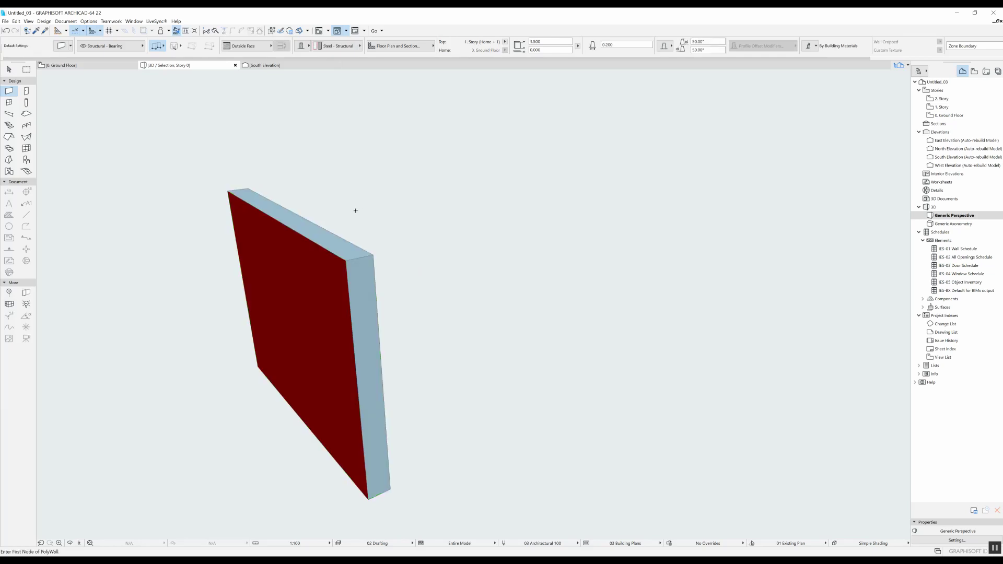
key(F2)
scroll(284, 287, up, 5)
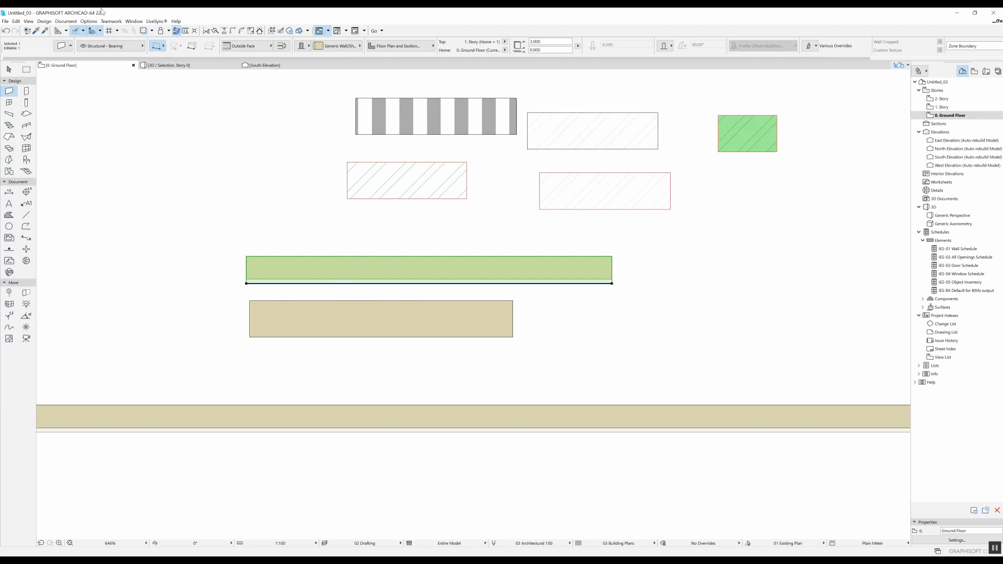
key(Escape)
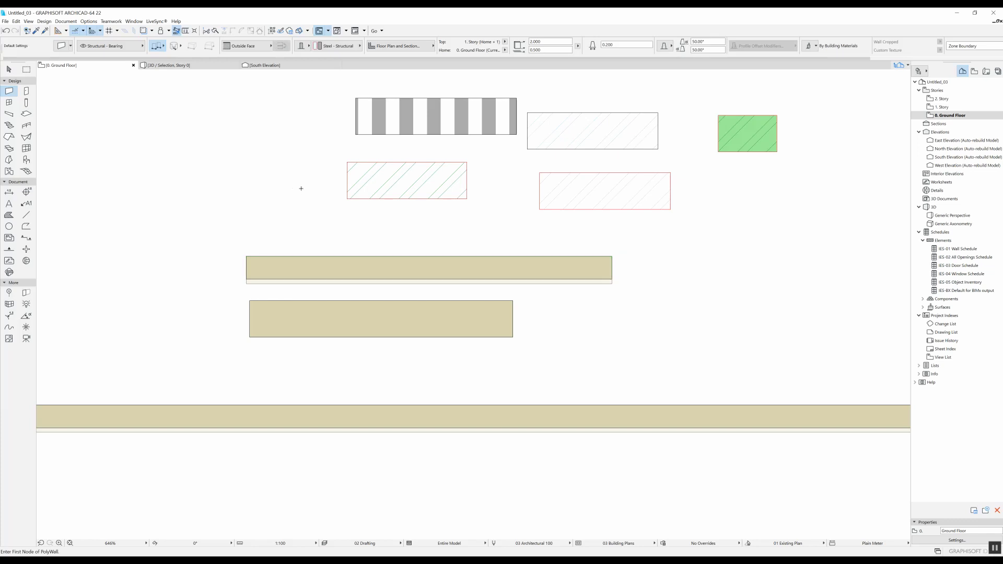
shift+click(320, 270)
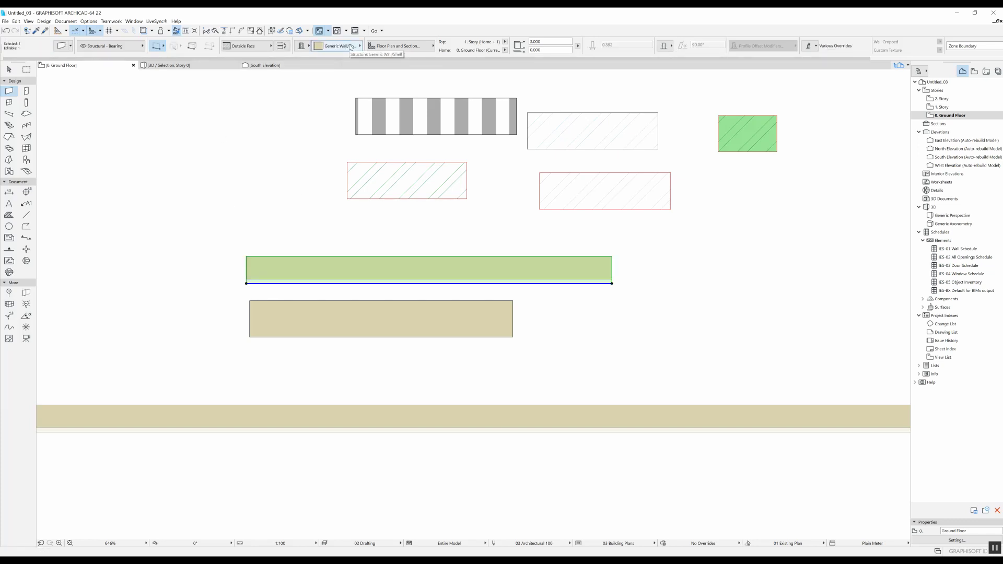
key(Escape)
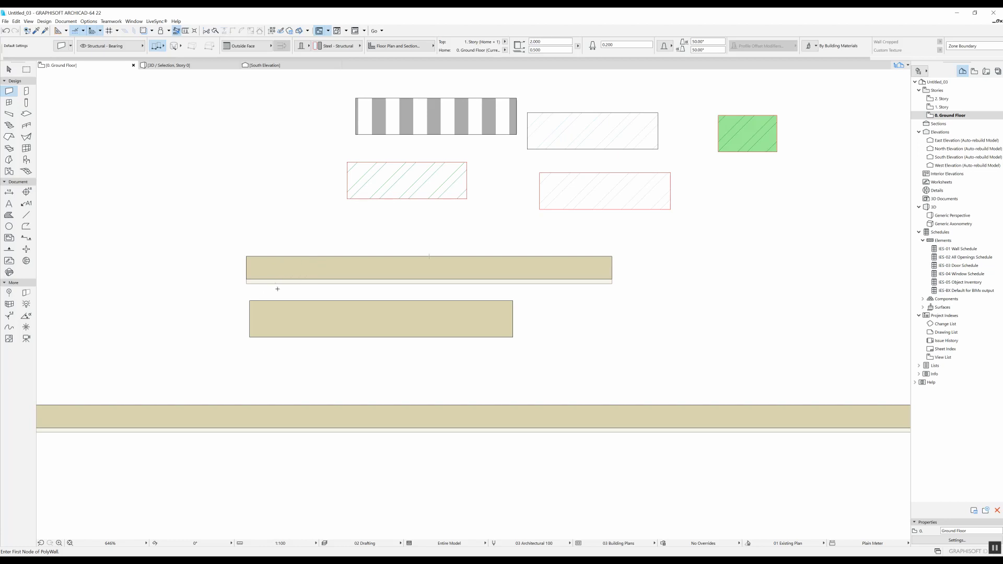
- Dimension the overall thickness of the shorter two-skin composite wall on the ground floor plan
click(9, 192)
scroll(244, 272, up, 2)
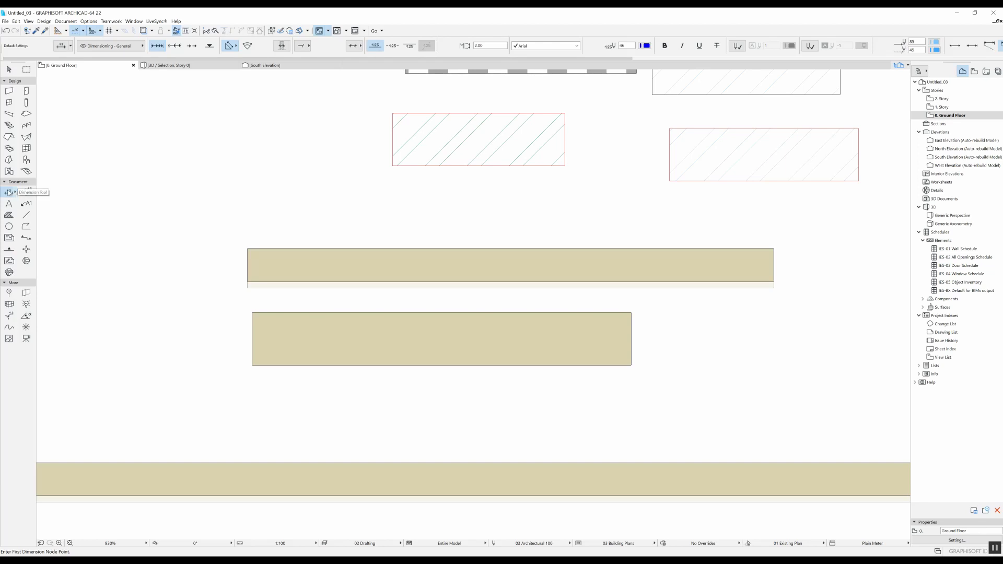
click(326, 248)
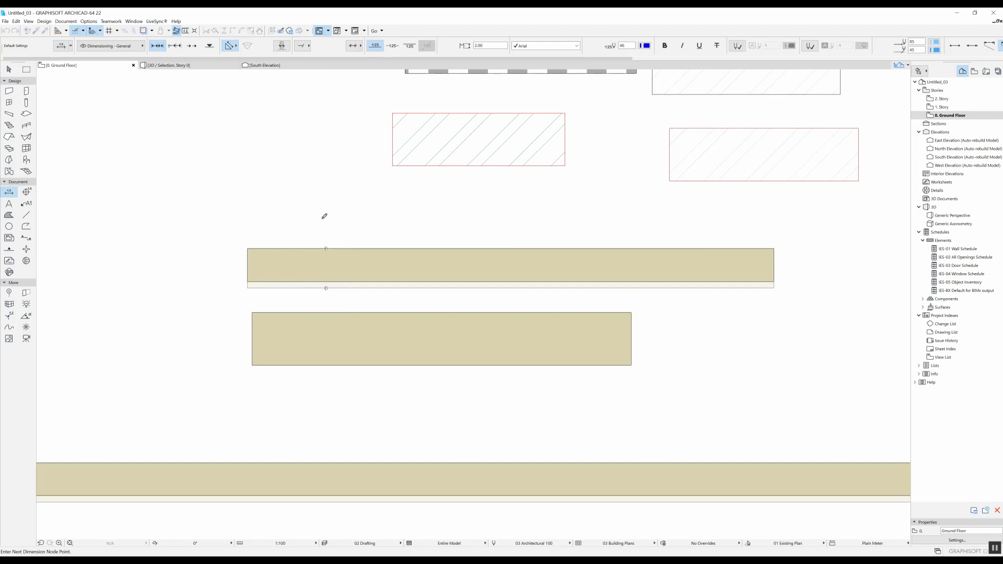
right_click(310, 234)
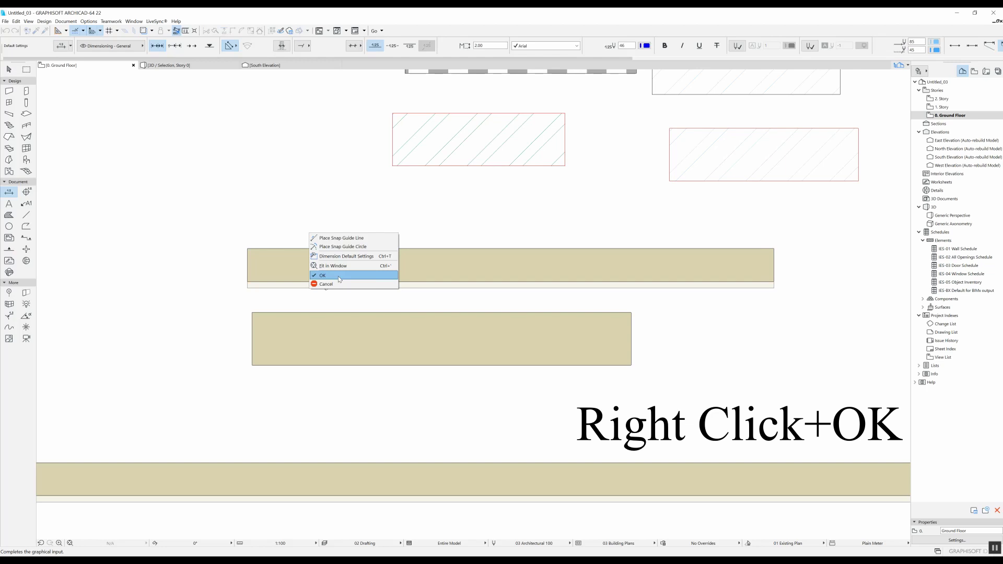
click(340, 275)
click(347, 264)
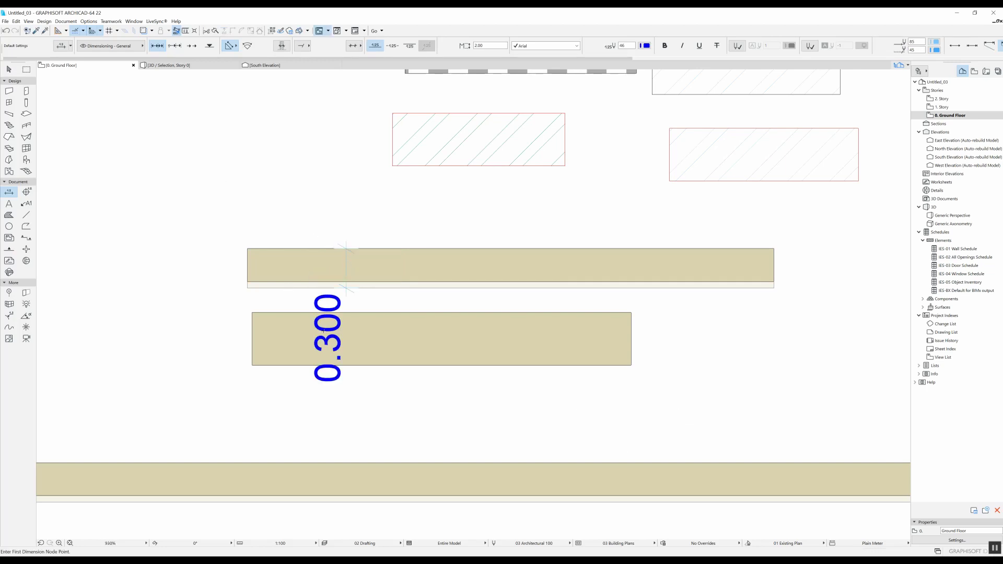
- Add the boundary line between the wall's two skins to the thickness dimension and leave the Dimension tool
scroll(329, 334, up, 3)
scroll(355, 288, down, 3)
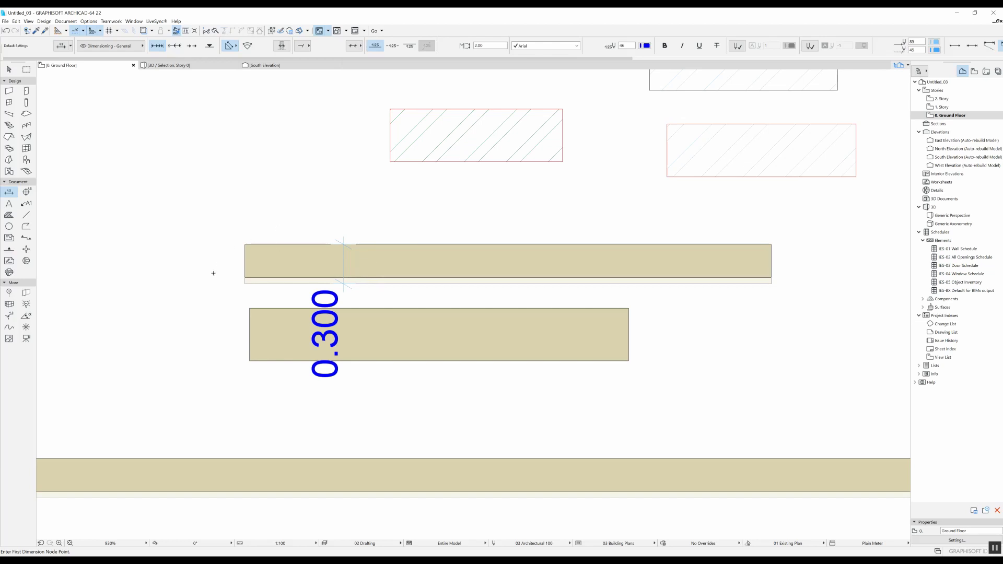
shift+click(344, 252)
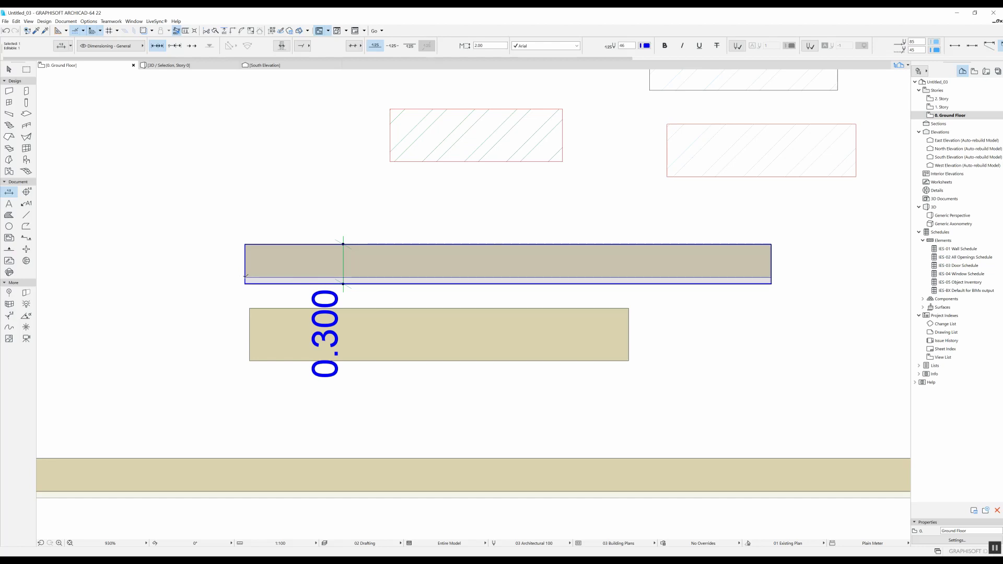
click(245, 277)
key(Escape)
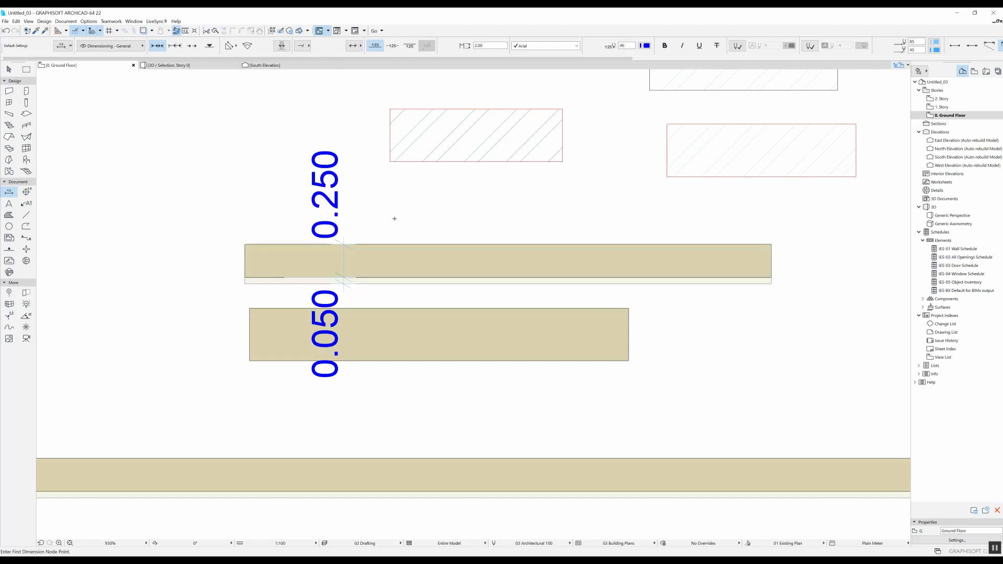
scroll(298, 278, down, 3)
scroll(272, 263, up, 1)
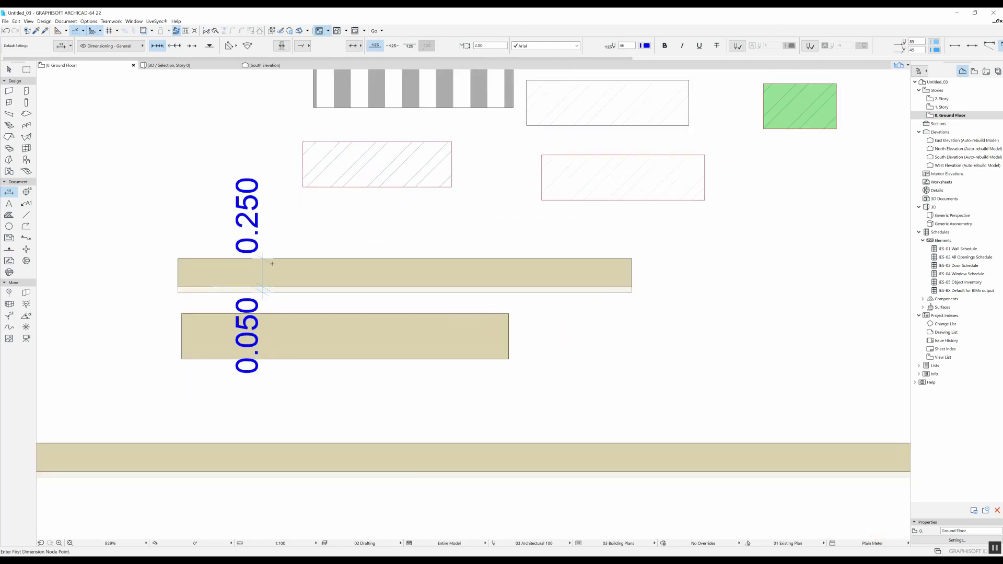
scroll(270, 245, up, 1)
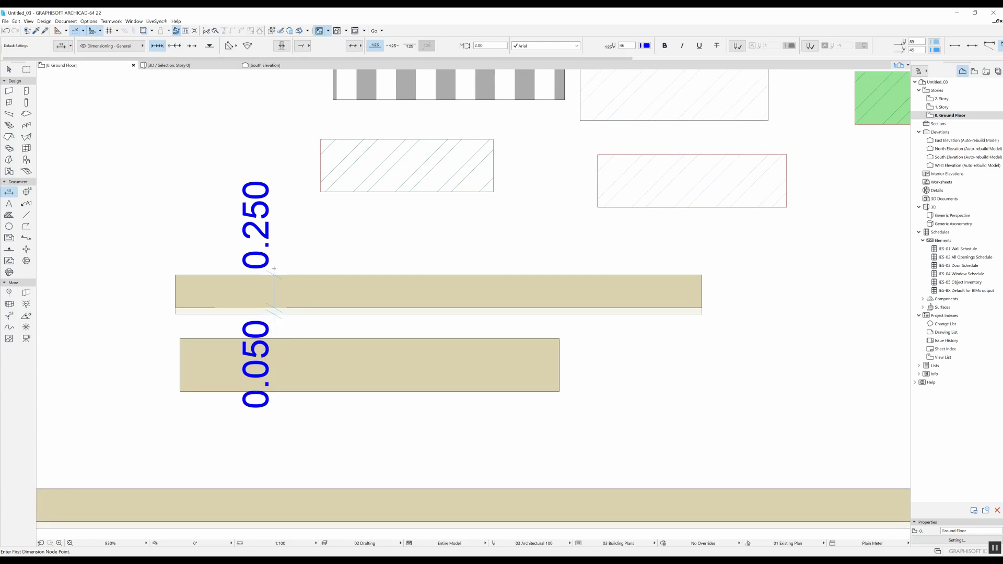
scroll(470, 158, down, 1)
key(Escape)
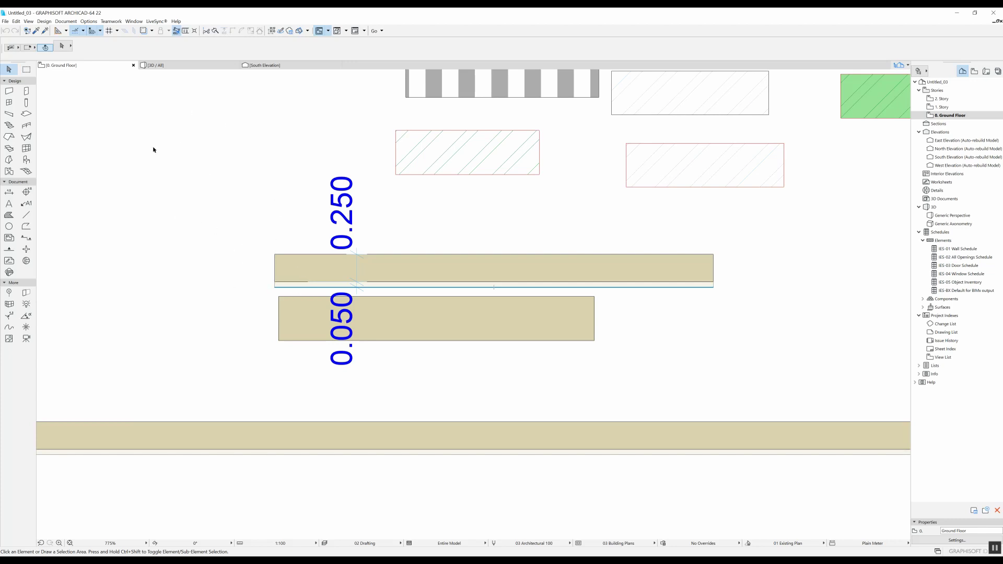
- Open the Composites attribute settings and choose the Generic Wall/Shell composite for editing
click(89, 21)
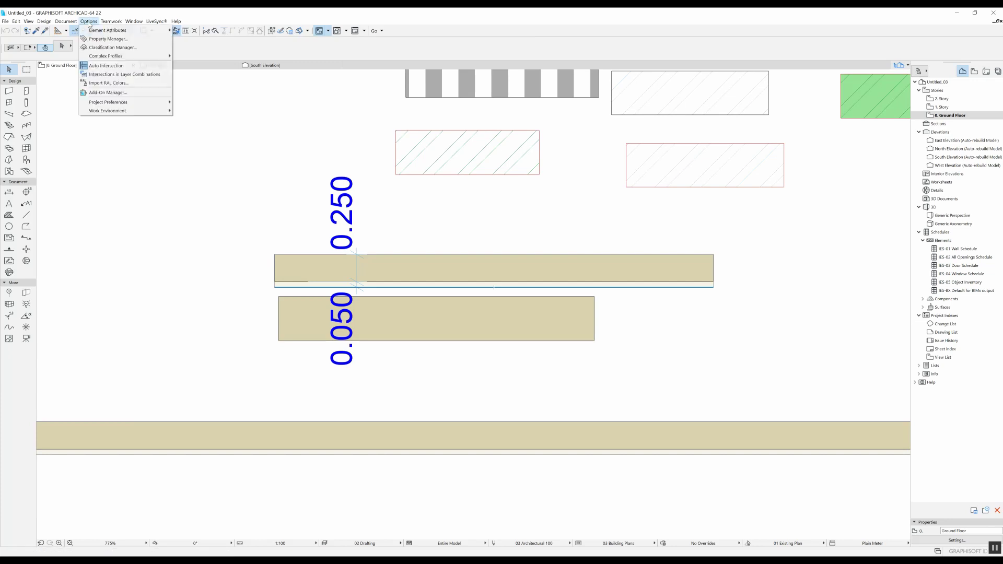
mouse_move(100, 32)
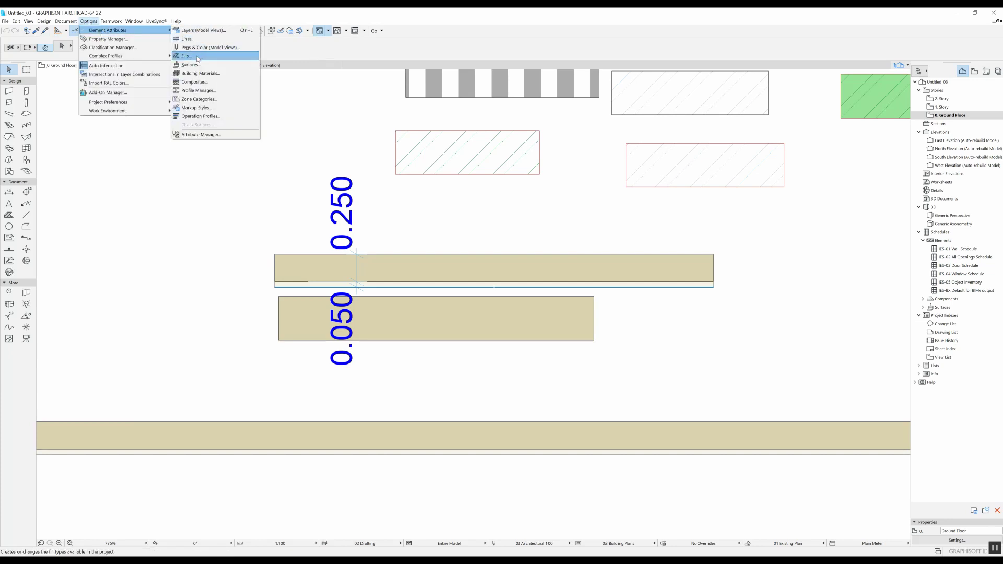
click(194, 83)
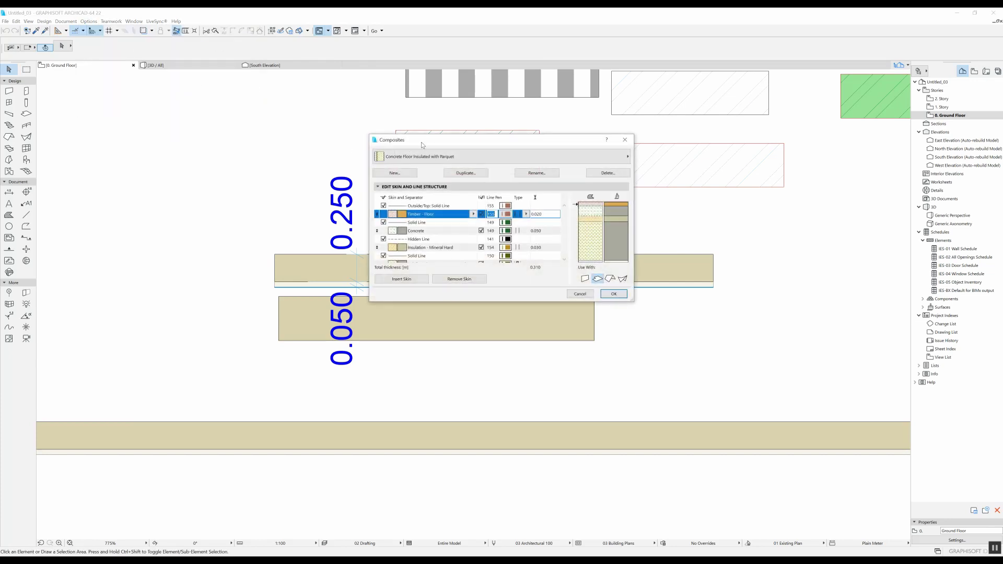
click(458, 159)
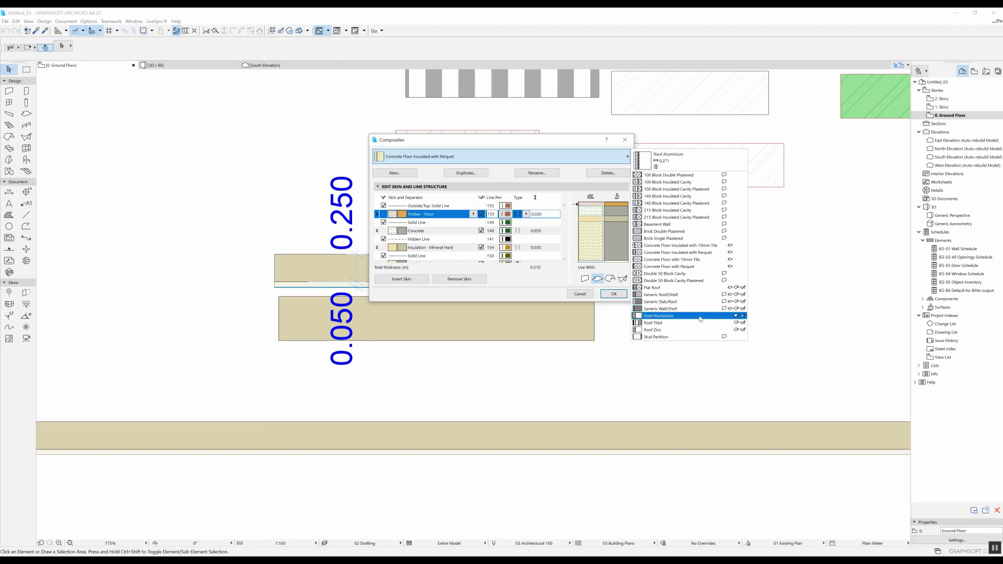
click(673, 309)
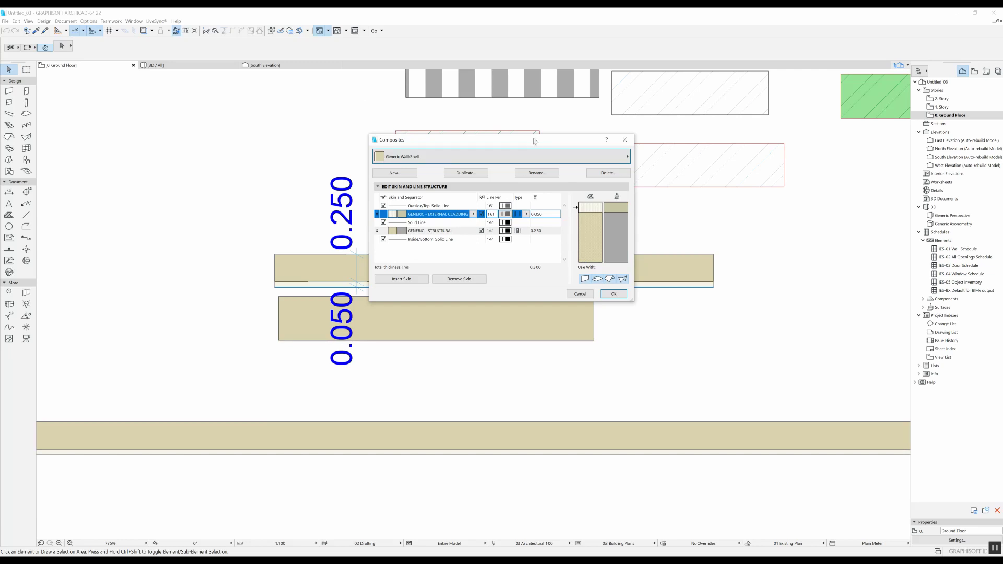
- Set the thickness of the GENERIC - EXTERNAL CLADDING skin in the Generic Wall/Shell composite to 0.10 m
click(582, 230)
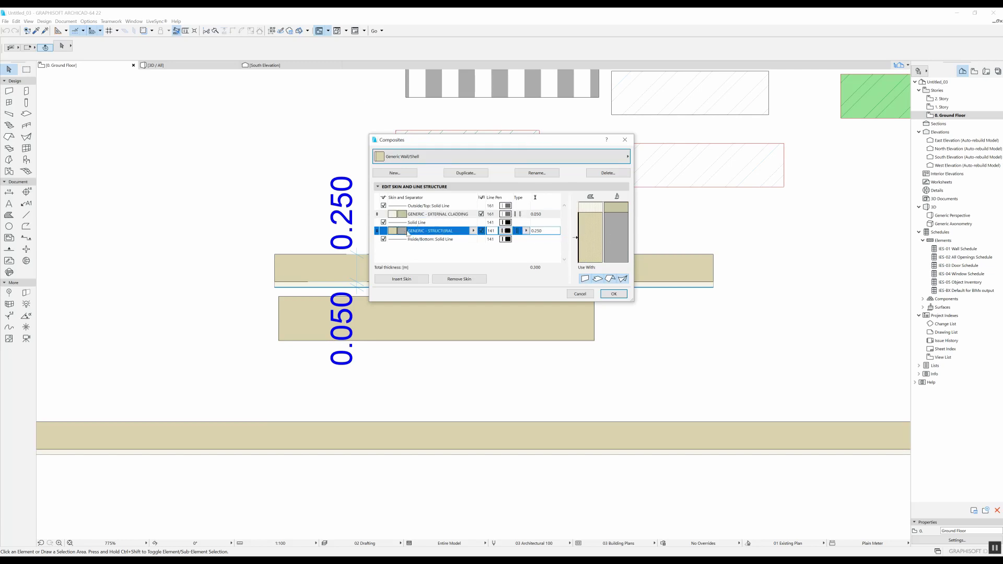
click(592, 210)
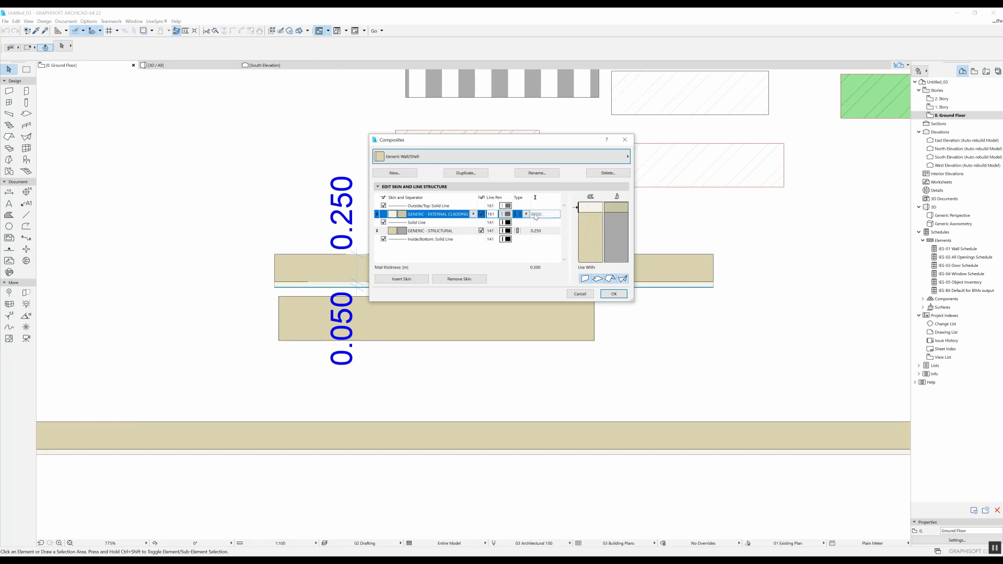
drag(534, 217, 599, 219)
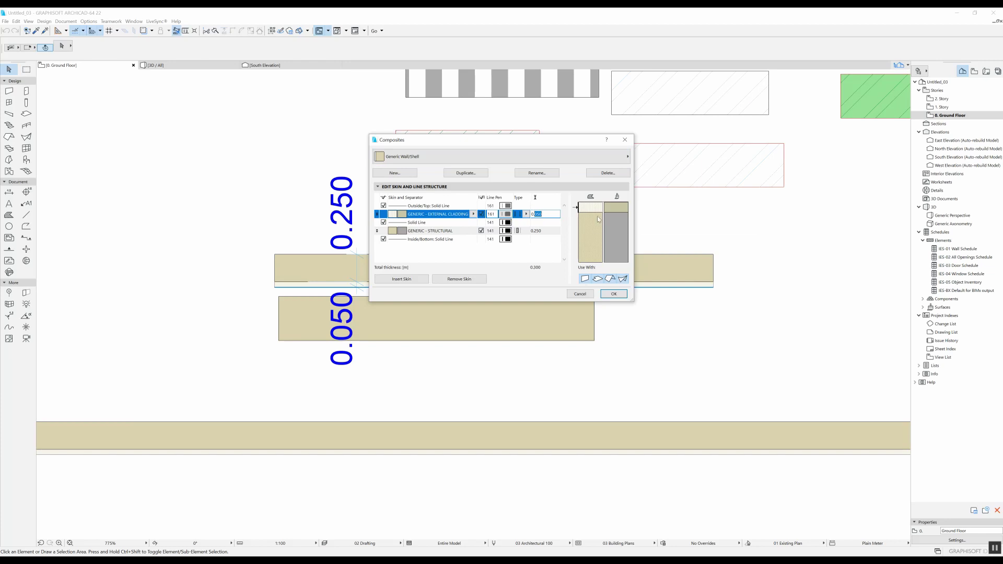
text(10)
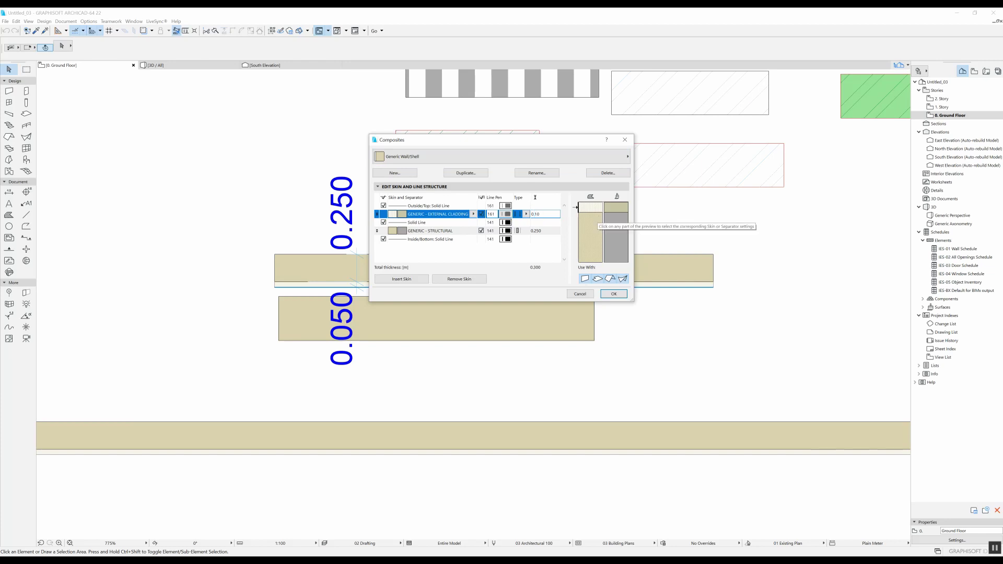
click(546, 256)
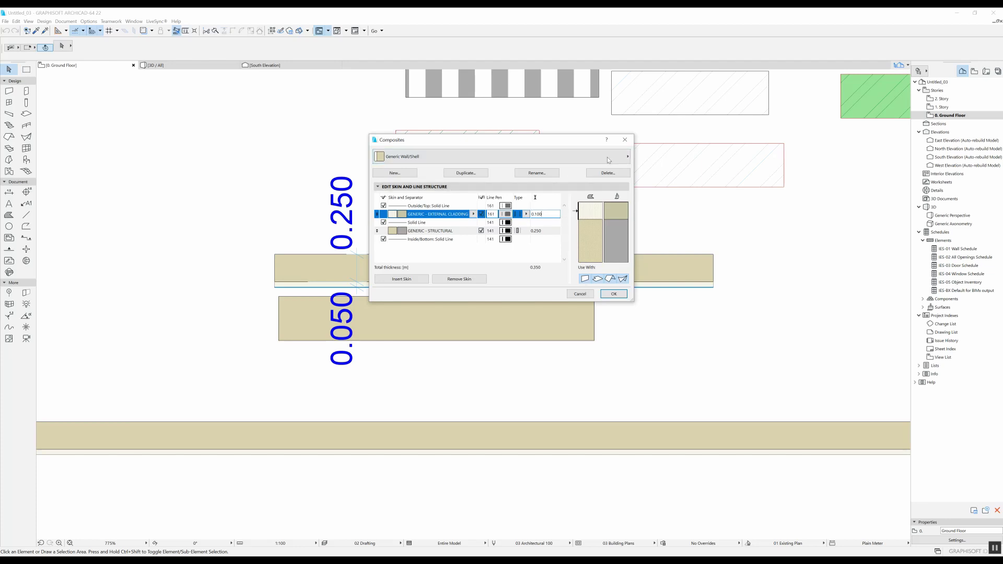
click(620, 159)
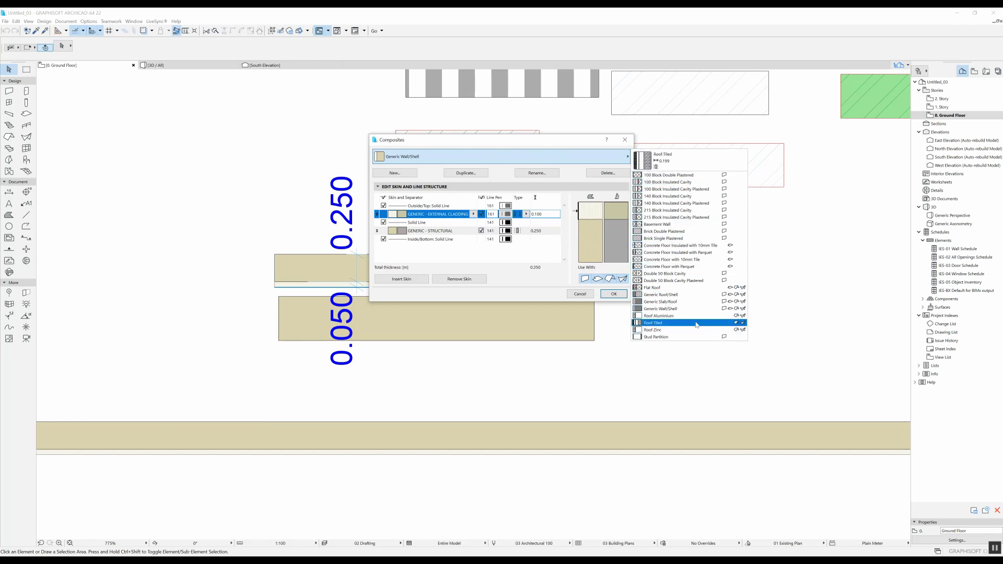
click(661, 309)
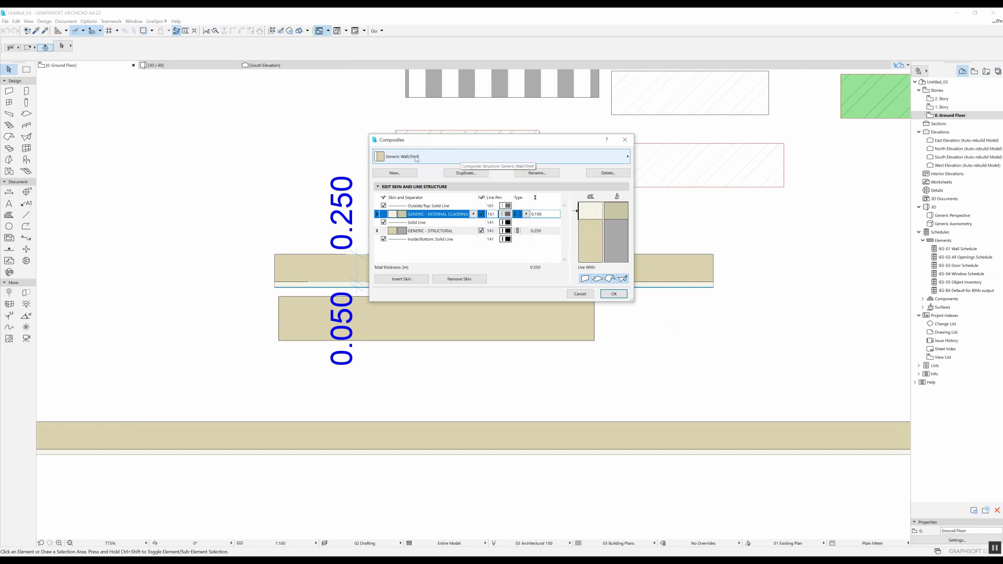
click(395, 173)
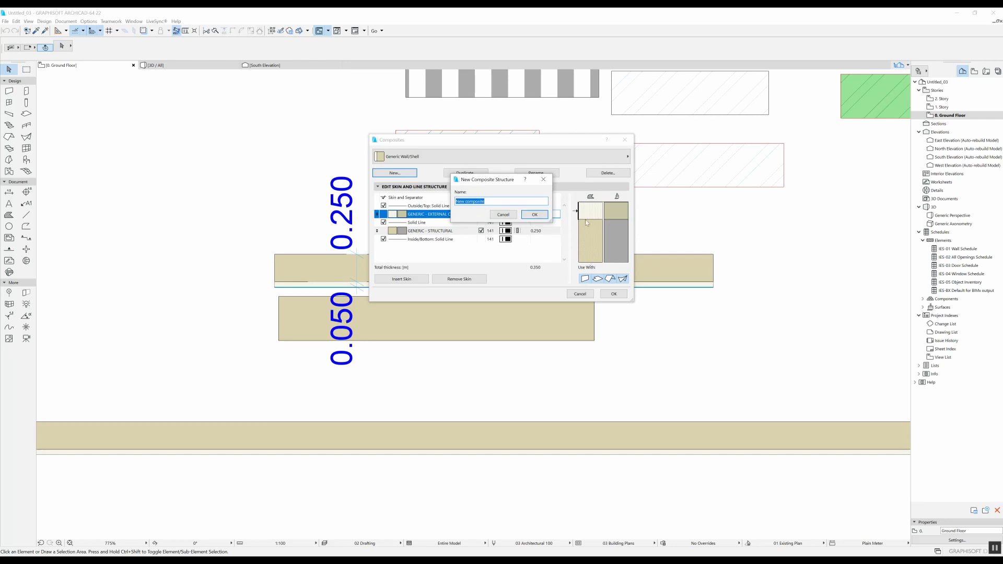
click(504, 215)
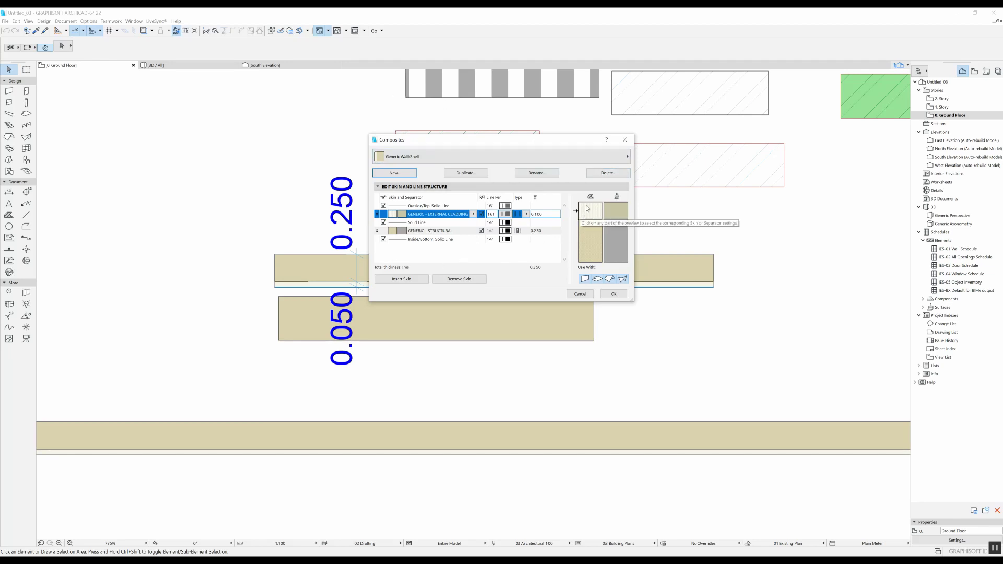
- Insert an additional external cladding skin into the Generic Wall/Shell composite and select the outermost skin
click(402, 280)
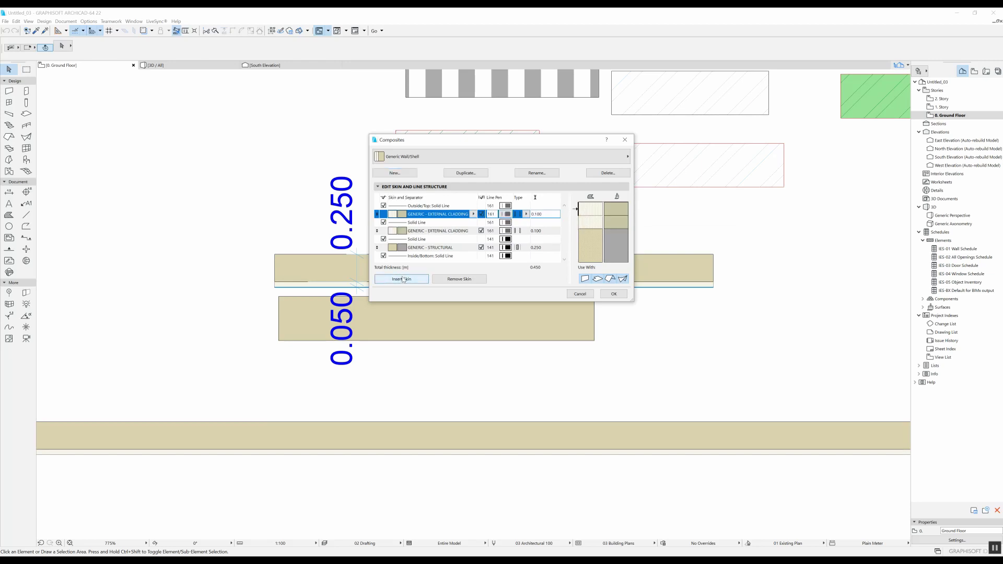
click(579, 223)
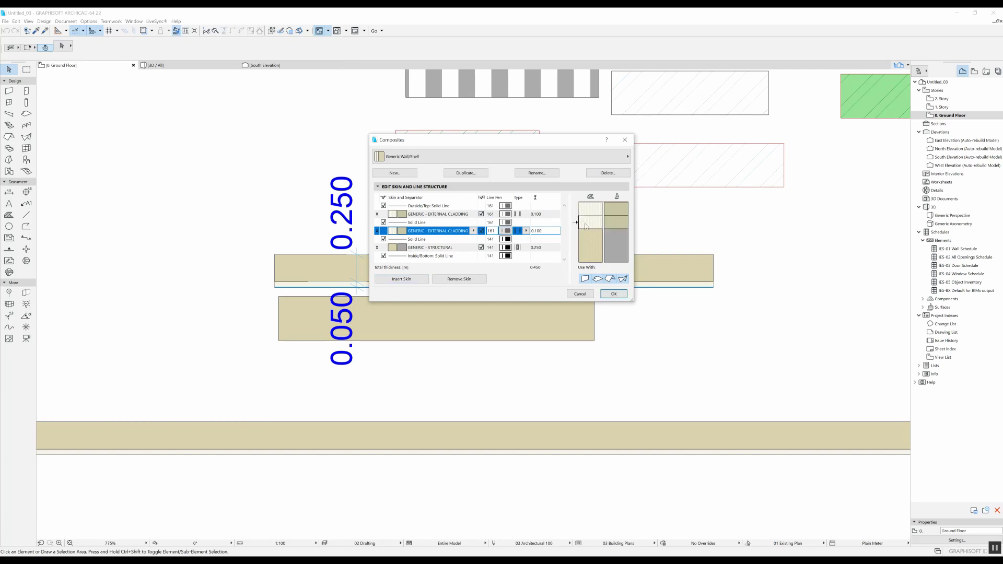
click(589, 213)
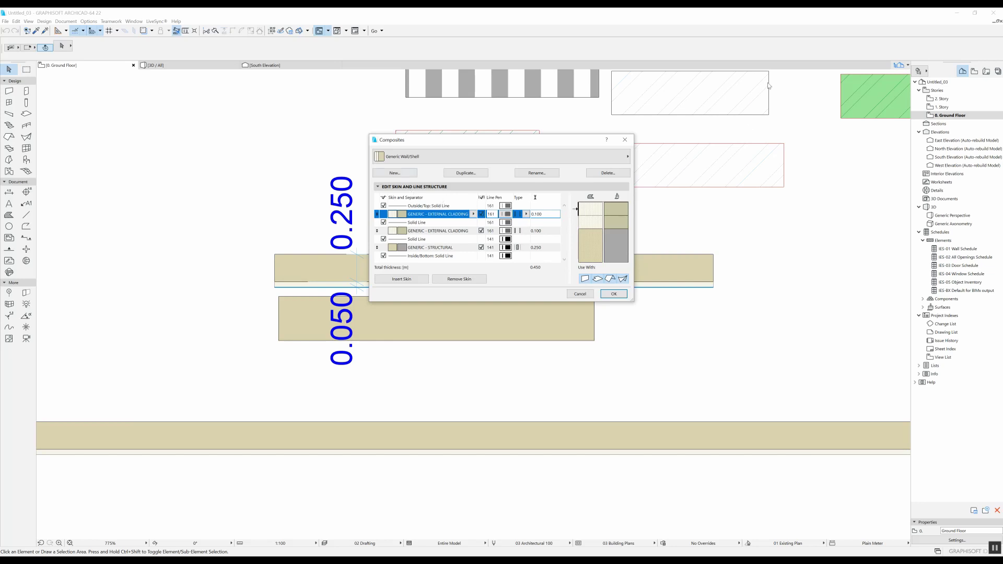
- Assign the Brick - Finish building material to the outermost skin and set its thickness to 0.05 m
click(473, 214)
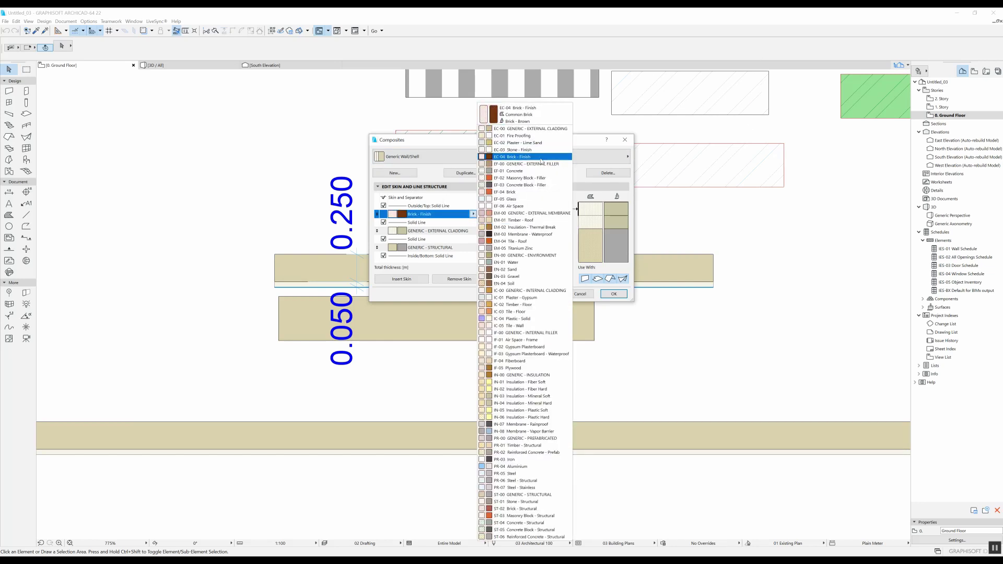
click(541, 158)
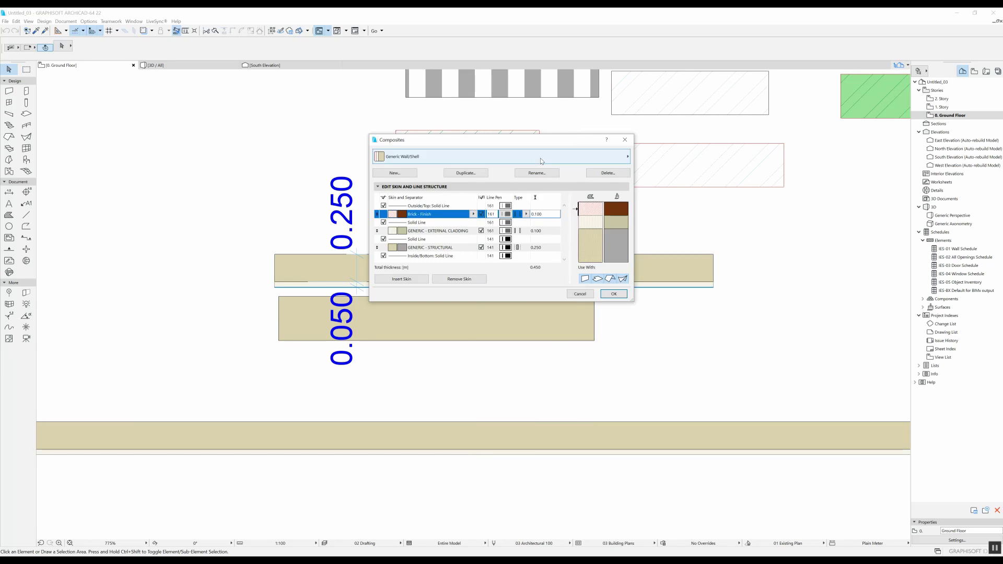
double_click(537, 214)
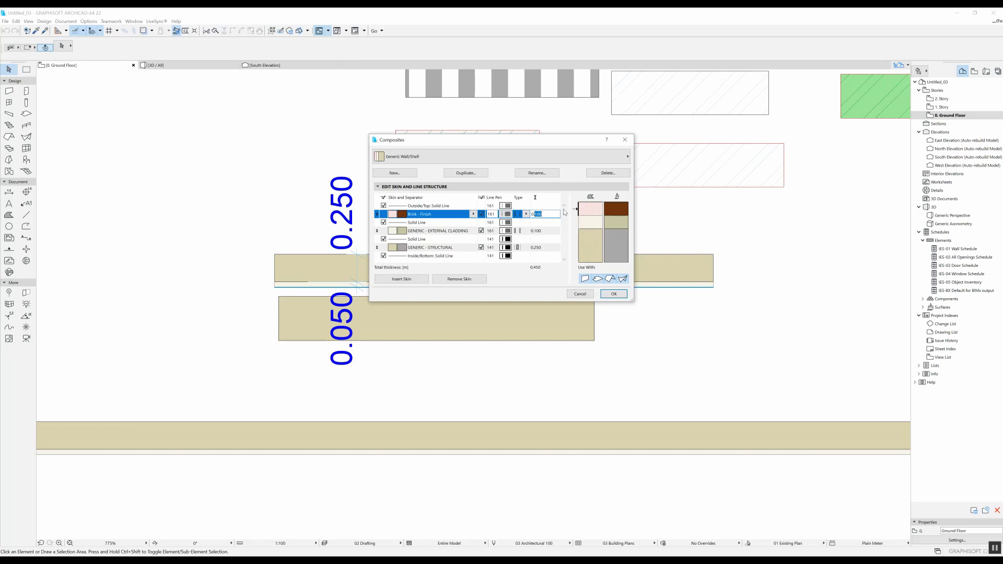
text(05)
key(Tab)
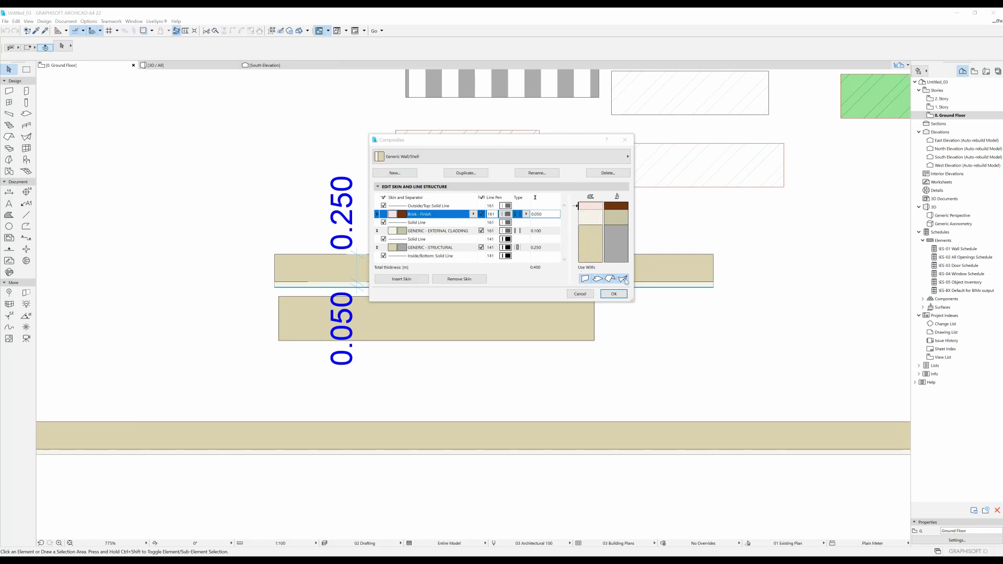
- Remove the outermost Brick - Finish skin from the Generic Wall/Shell composite and apply the composite changes
click(586, 279)
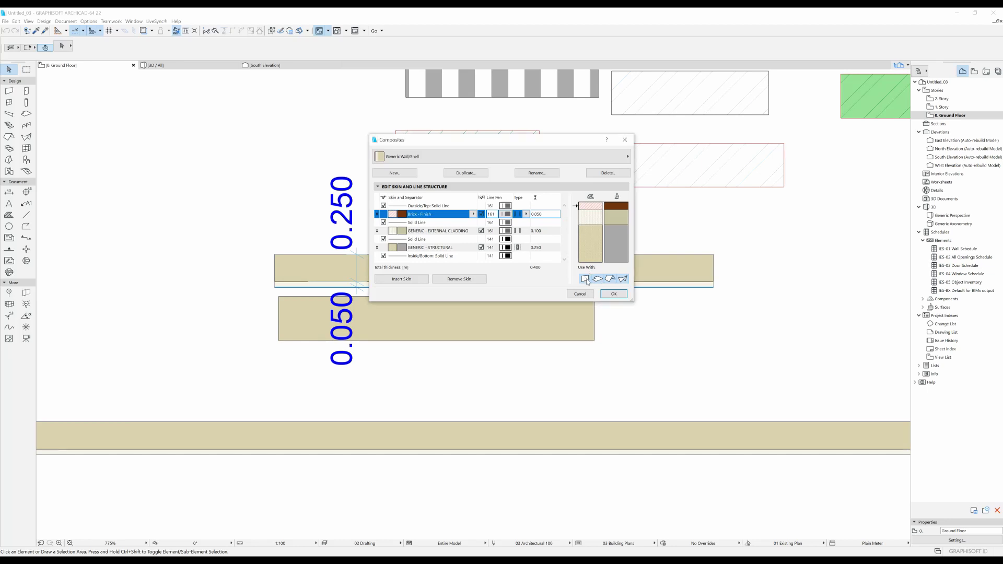
click(585, 279)
click(624, 278)
click(459, 279)
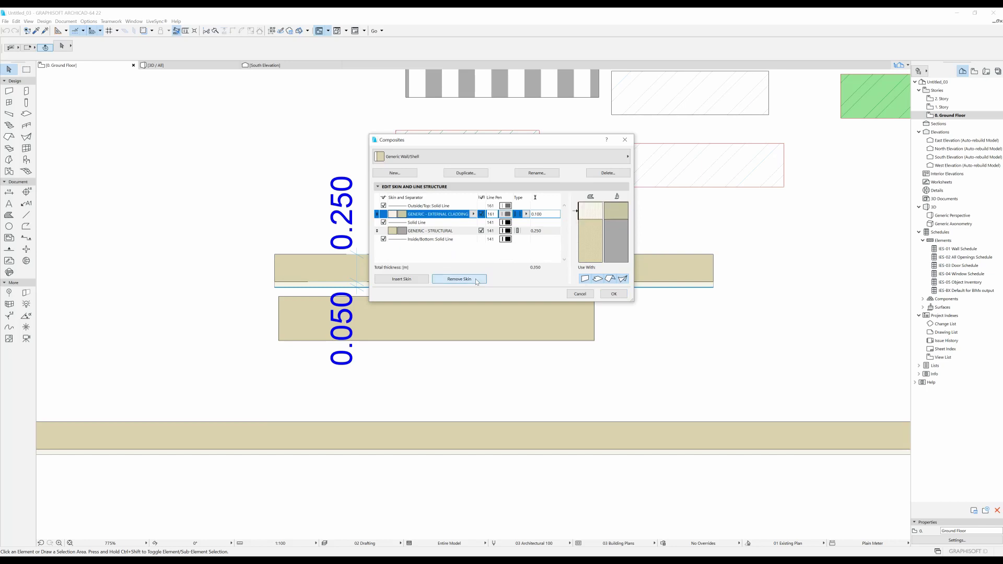
click(614, 294)
- Select the dimensioned composite wall and open the Building Materials attribute settings
click(9, 192)
scroll(339, 283, up, 1)
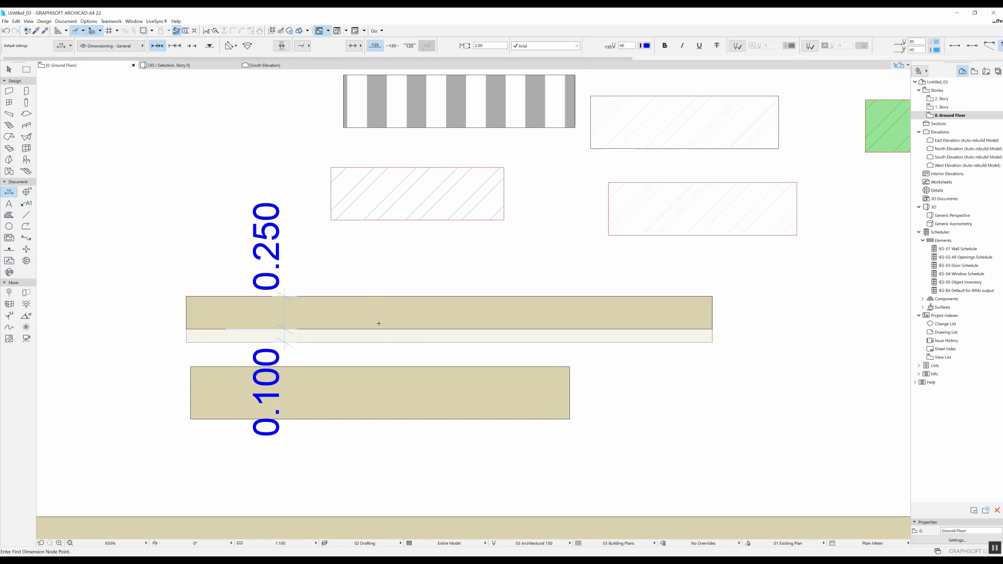
shift+click(344, 307)
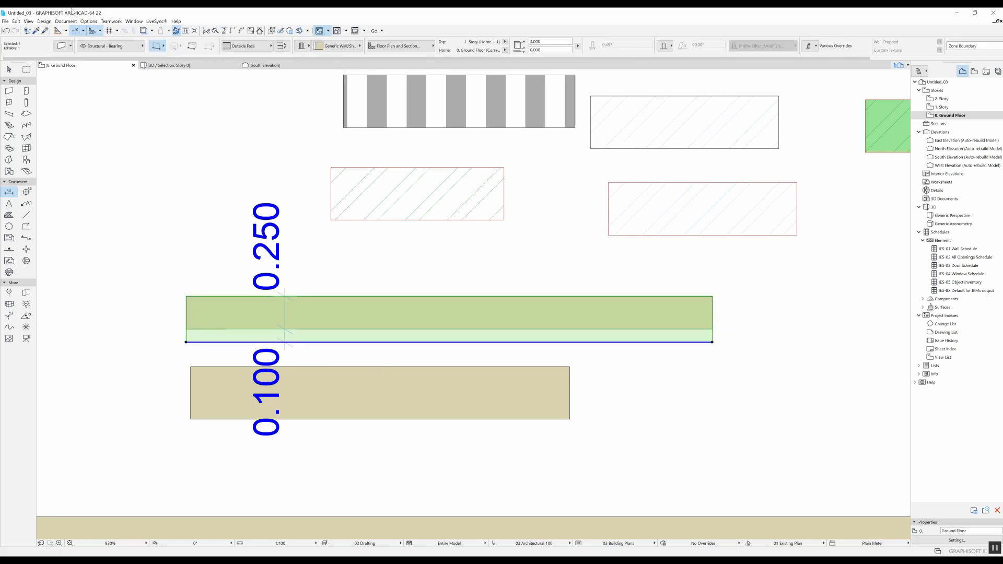
click(89, 22)
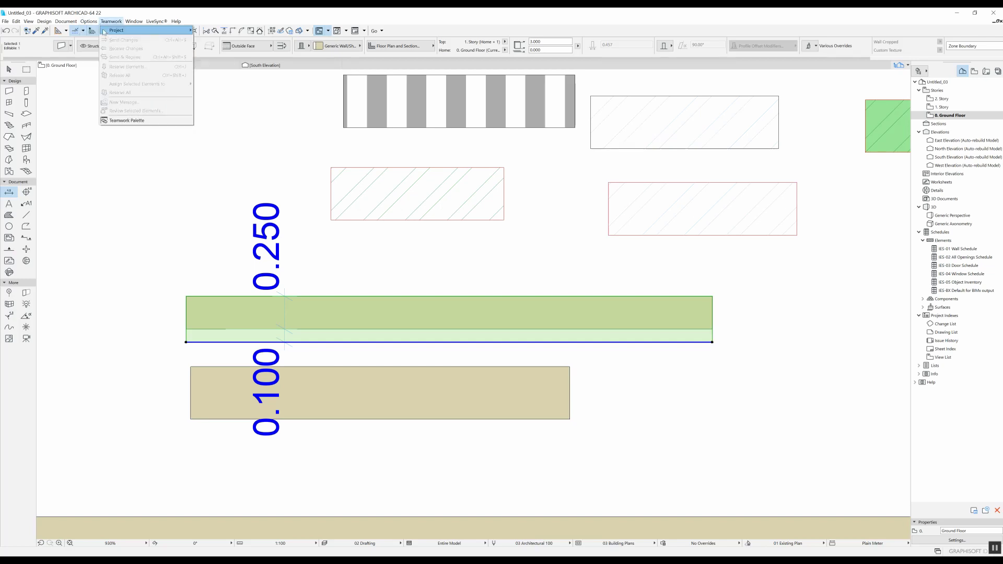
mouse_move(97, 31)
click(209, 60)
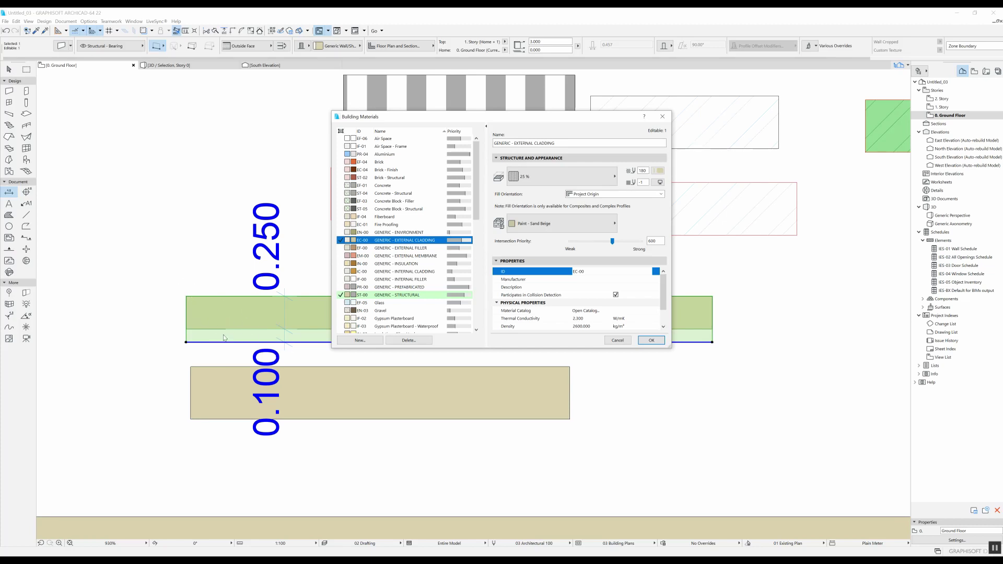
- Review the settings of the Brick - Structural, GENERIC - EXTERNAL CLADDING and GENERIC - STRUCTURAL building materials
click(418, 179)
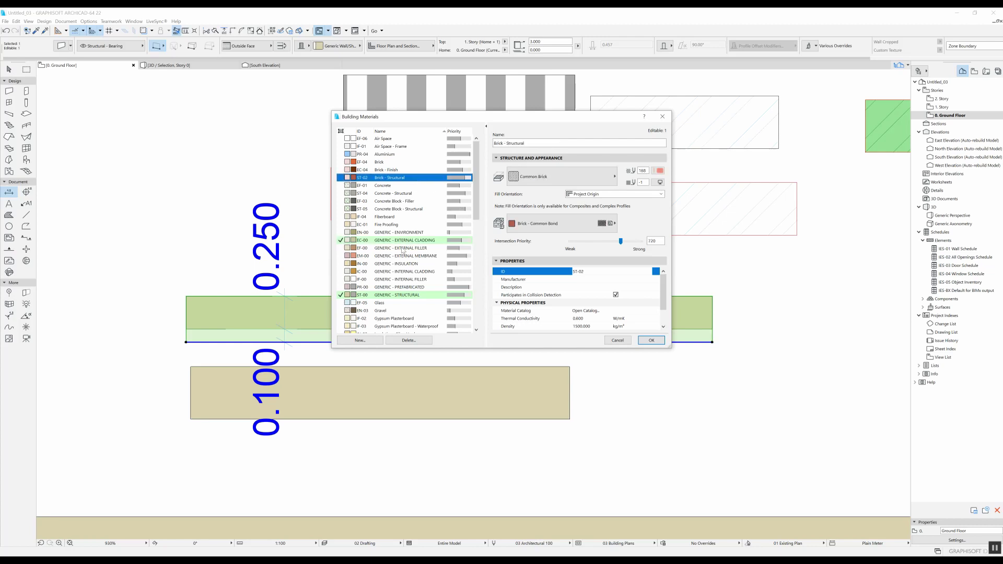
click(414, 241)
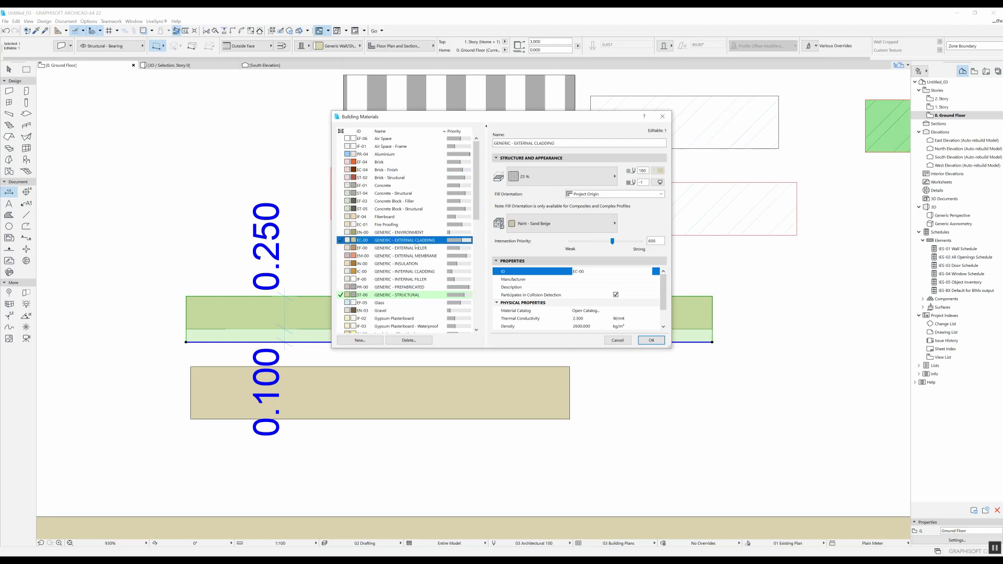
click(408, 296)
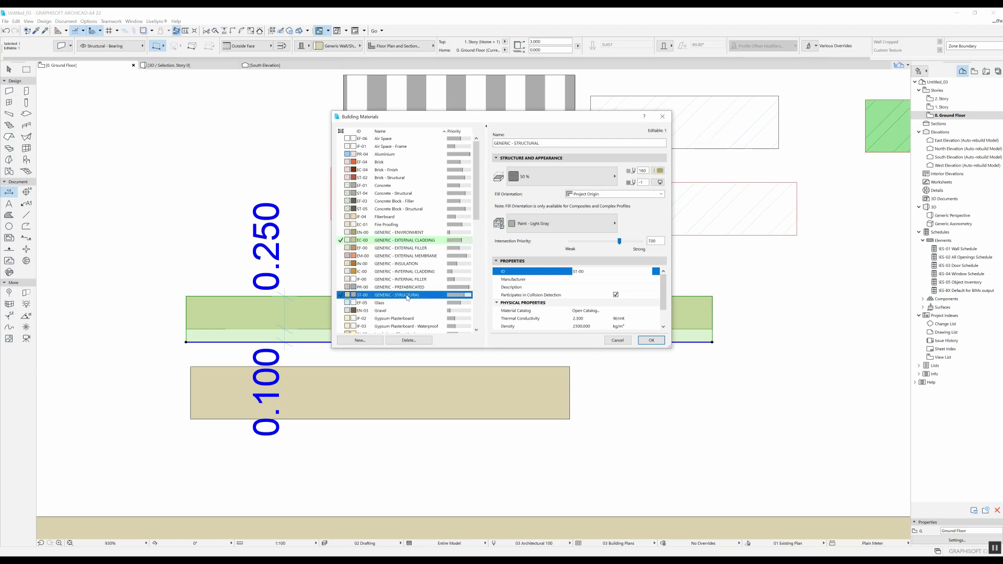
- Set the GENERIC - EXTERNAL CLADDING cut fill to Insulation, with foreground pen 2 and background pen 0
click(428, 241)
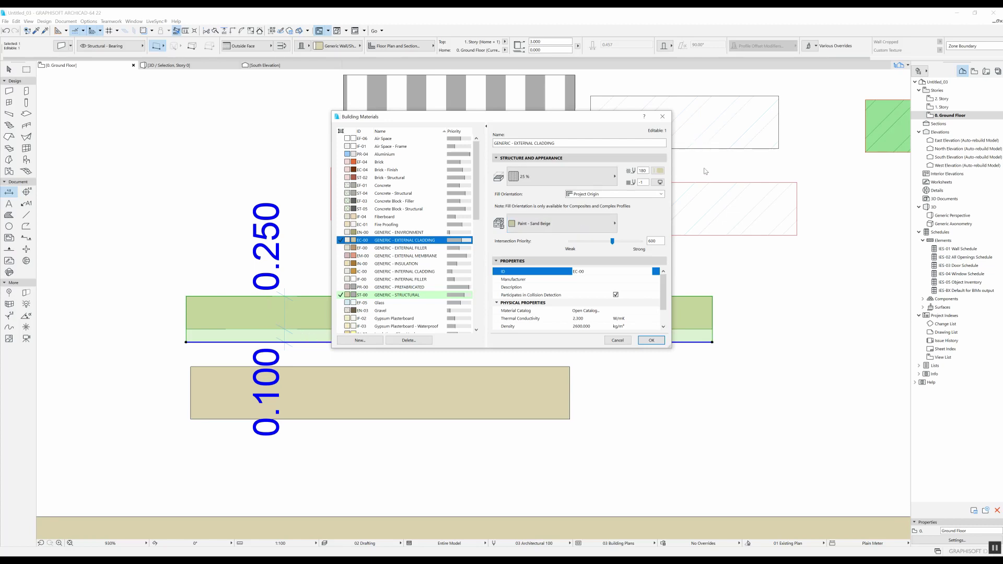
click(577, 168)
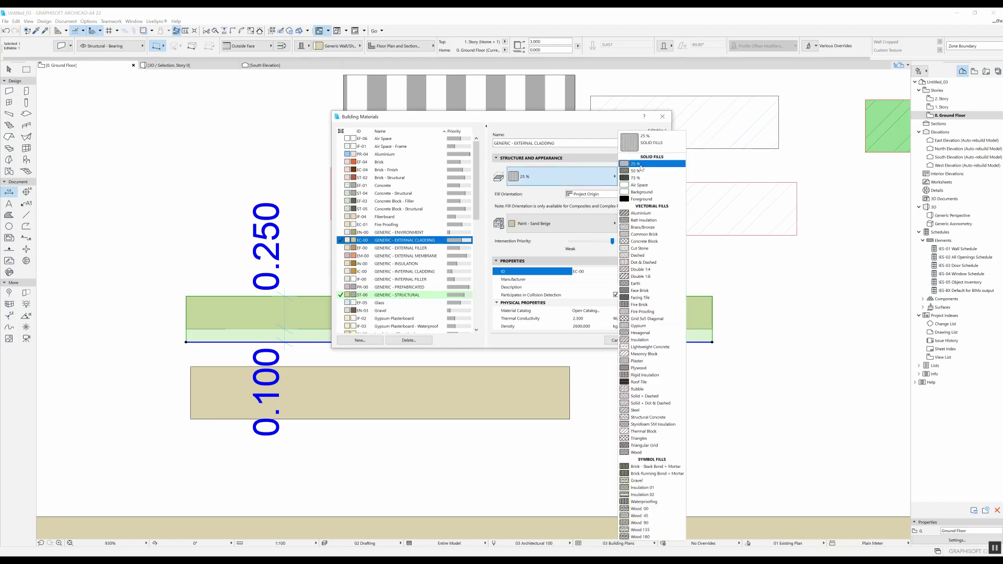
click(653, 340)
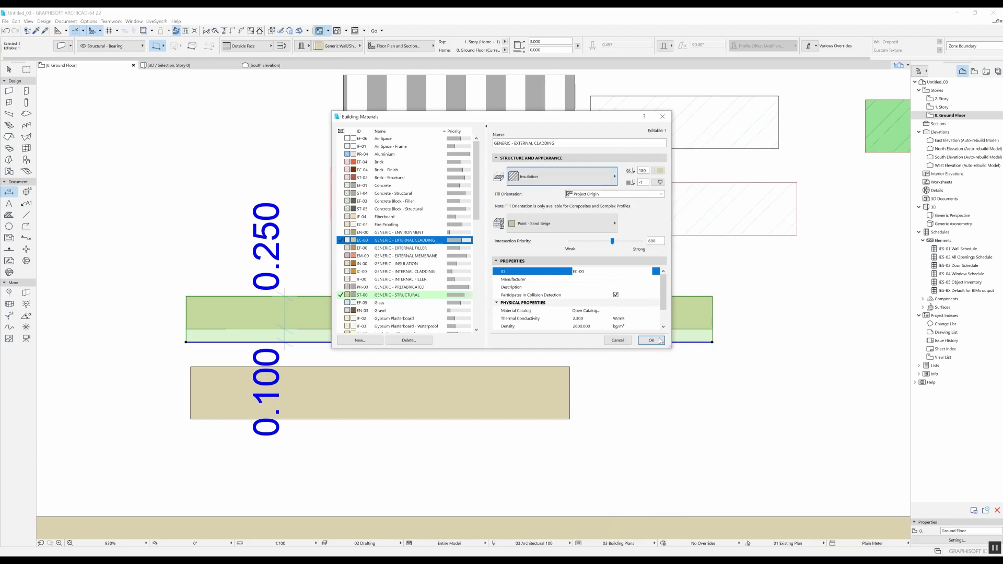
click(658, 171)
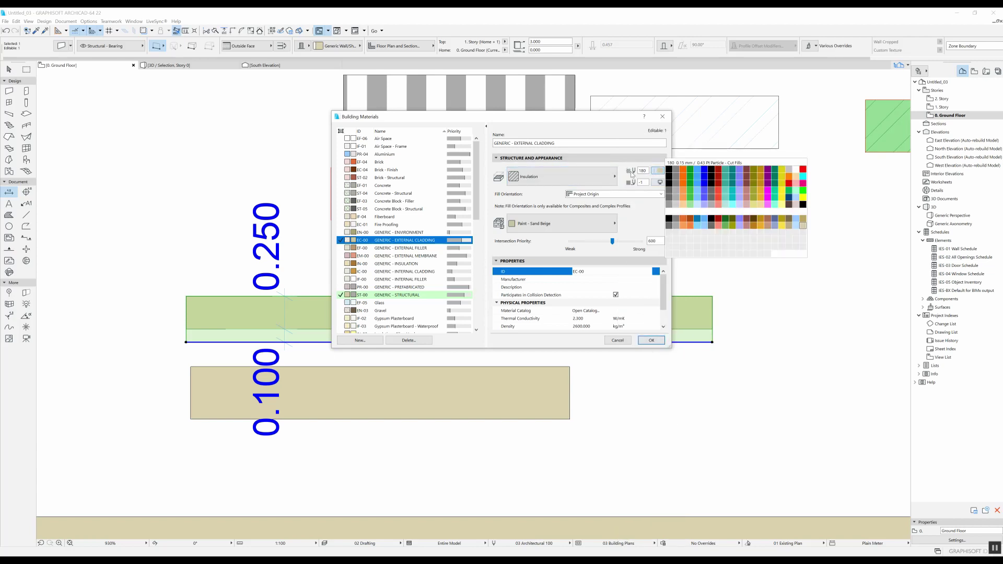
click(674, 171)
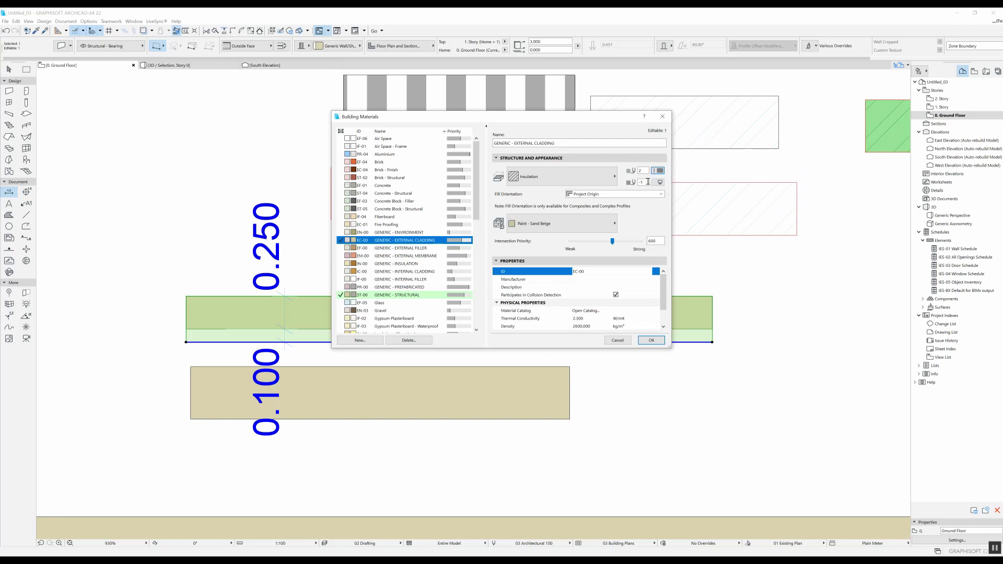
click(660, 183)
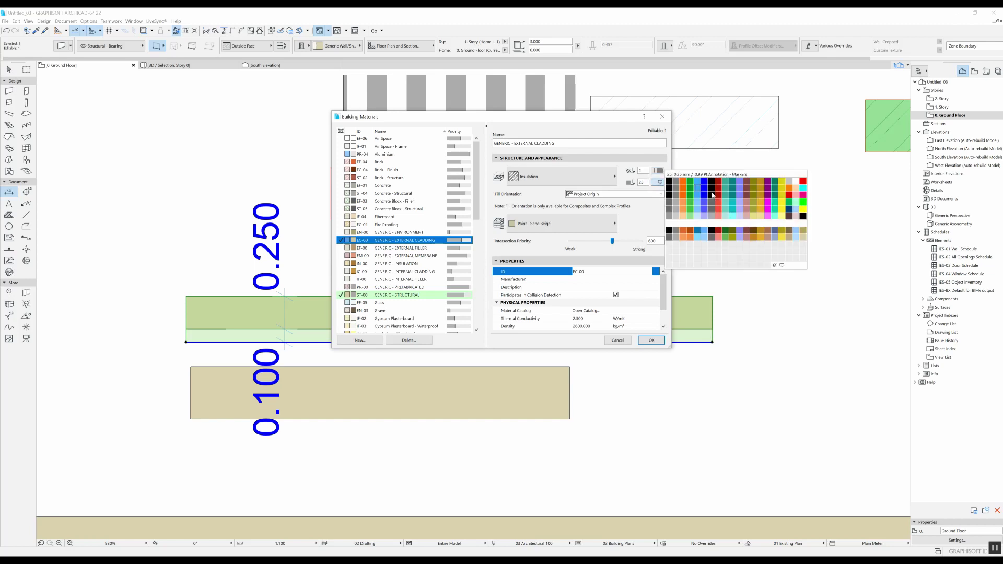
click(775, 266)
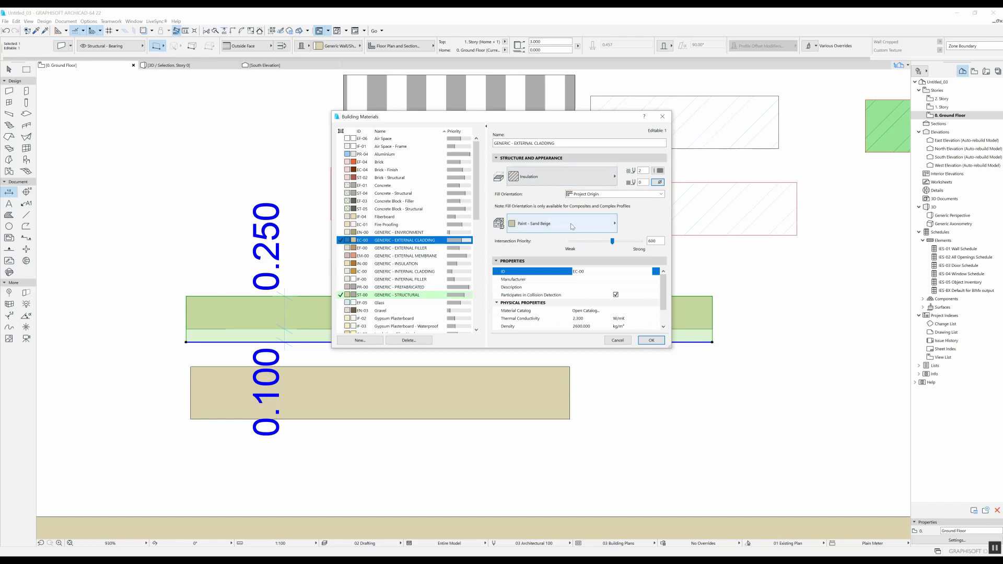
- Set the cut fill foreground pen of the GENERIC - STRUCTURAL building material to 2
click(378, 296)
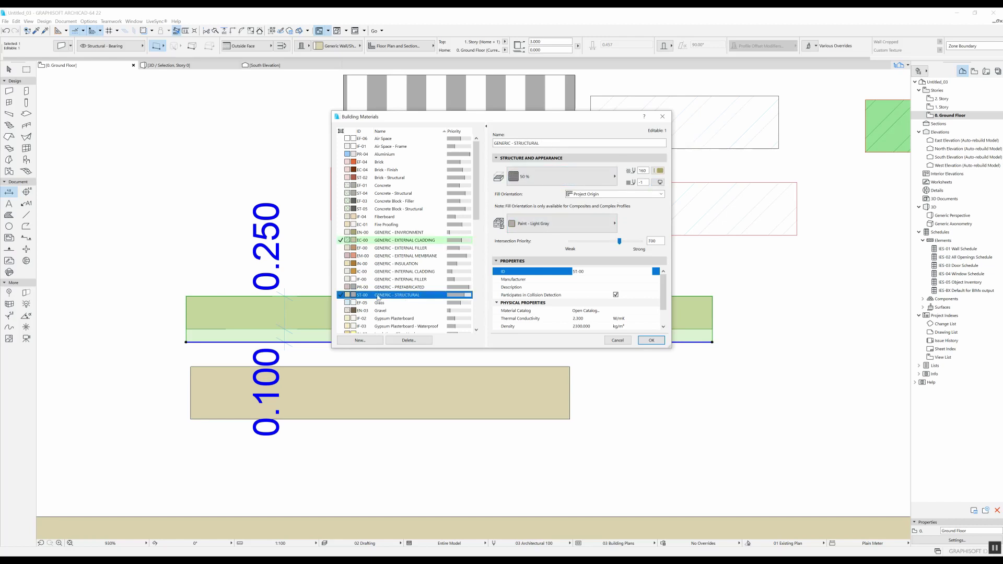
click(659, 171)
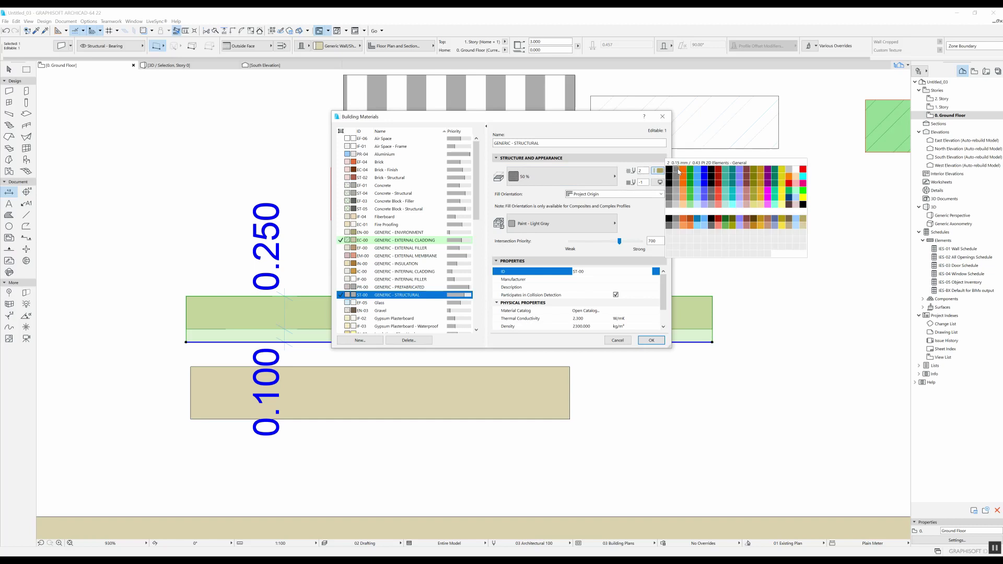
click(679, 171)
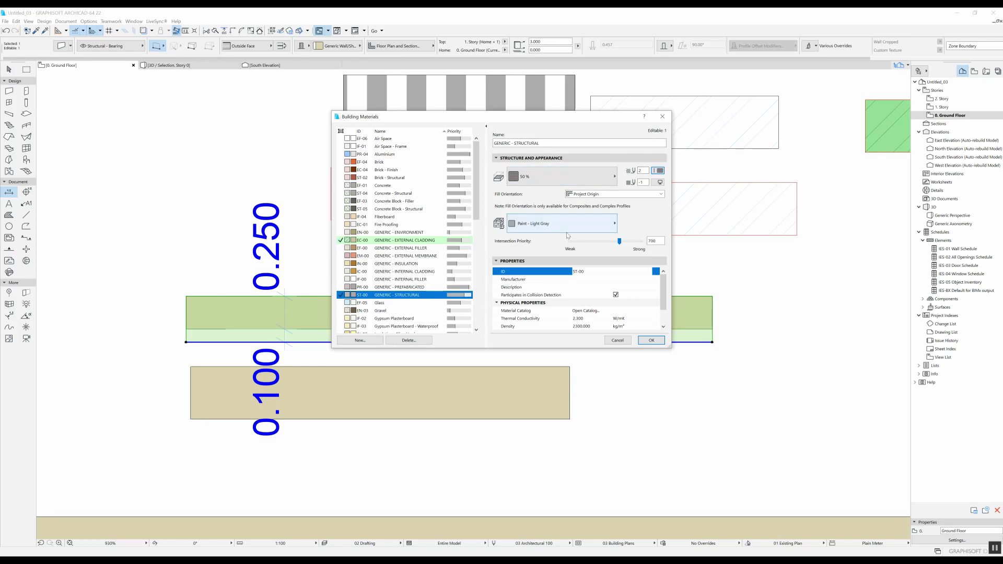
- Set the GENERIC - EXTERNAL CLADDING fill orientation to Element Origin, apply the building material changes and deselect the wall
click(404, 242)
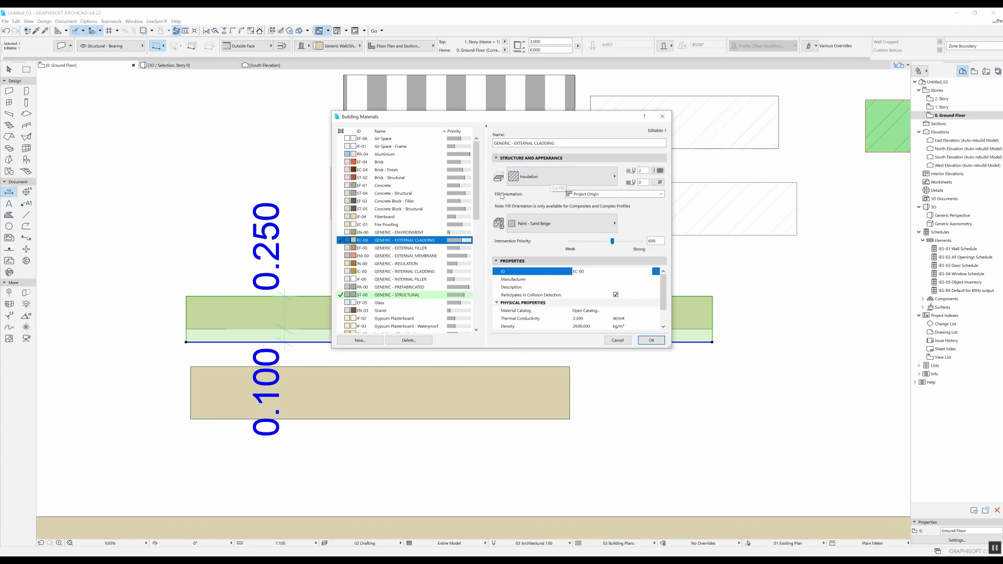
click(584, 194)
click(580, 206)
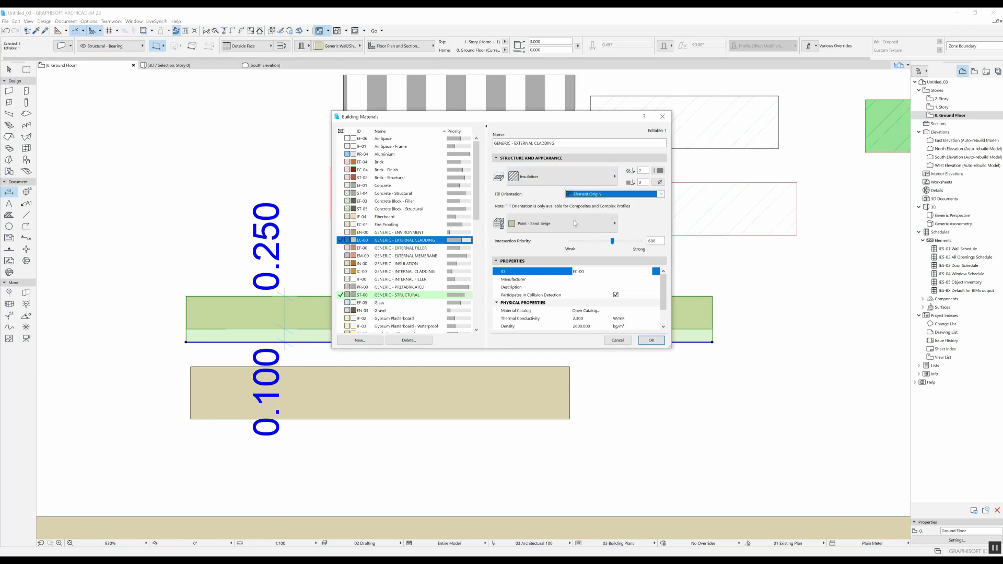
click(652, 340)
scroll(524, 251, down, 5)
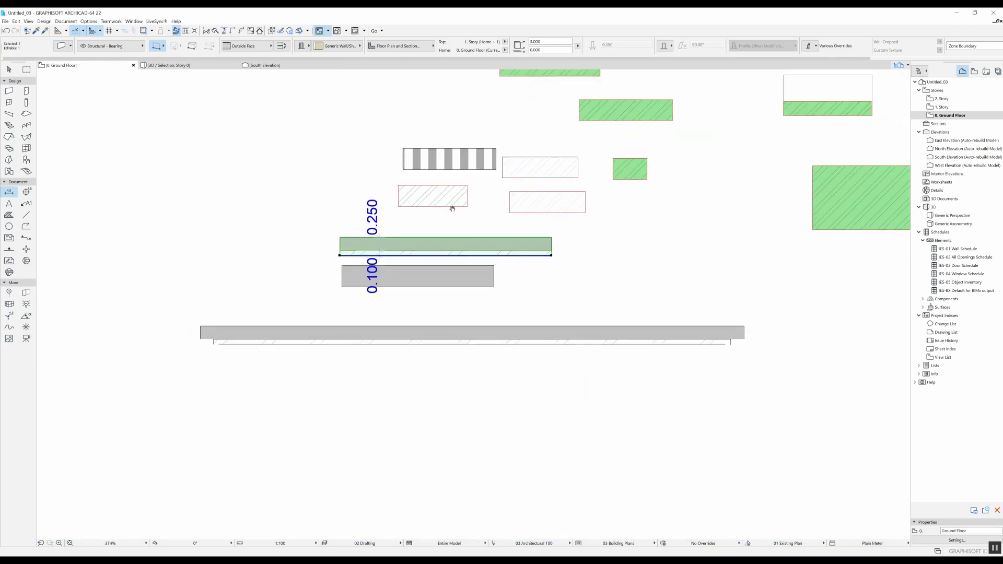
key(Escape)
- Select the single-material wall just below the composite wall and browse the building materials available for it
scroll(470, 237, up, 3)
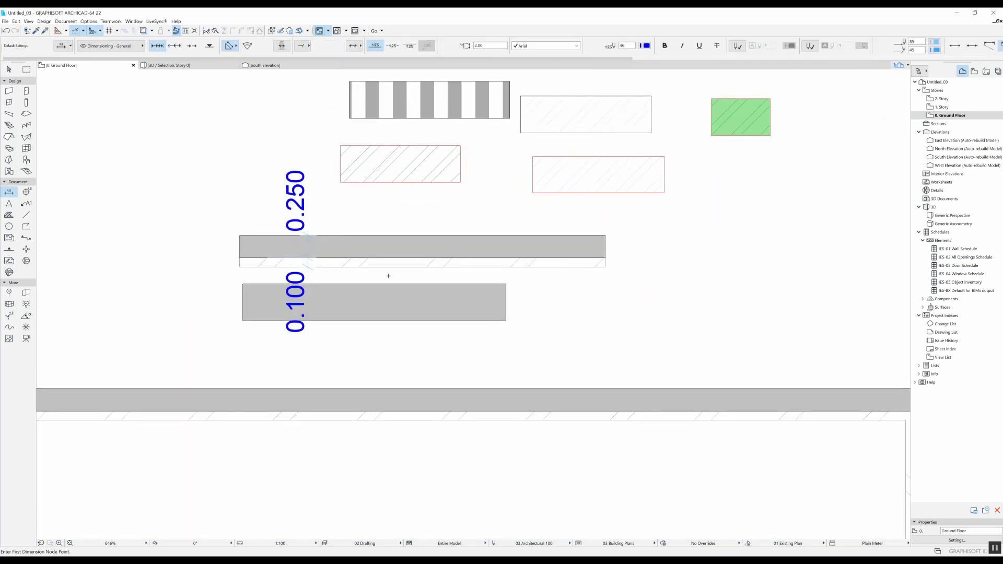
scroll(370, 208, down, 5)
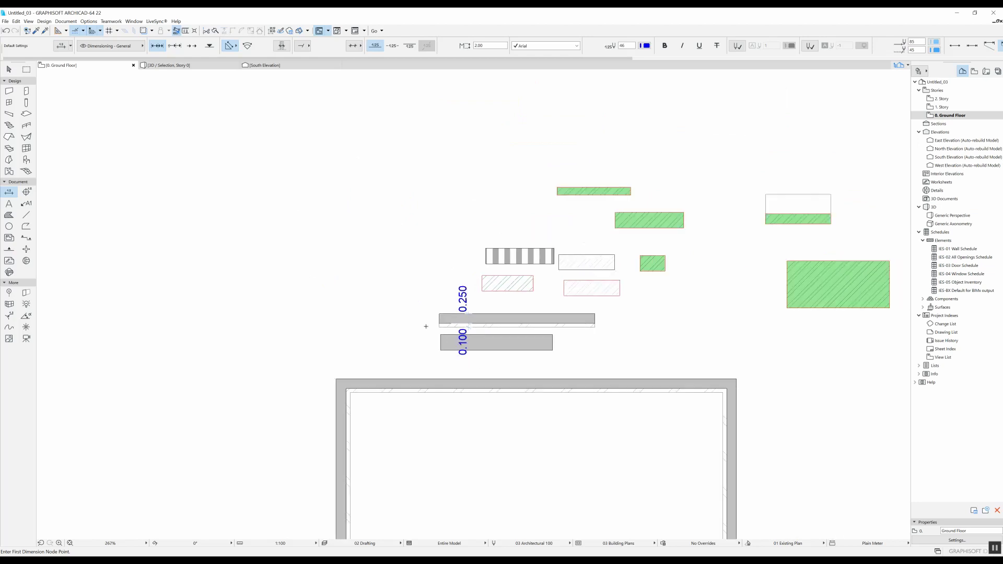
middle_drag(426, 325, 370, 159)
scroll(389, 110, down, 2)
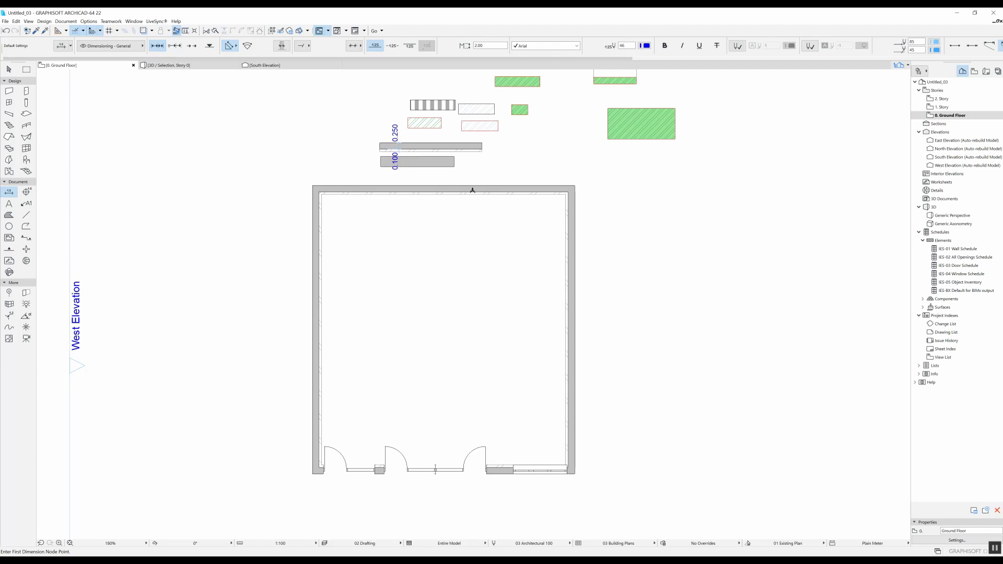
scroll(411, 130, up, 4)
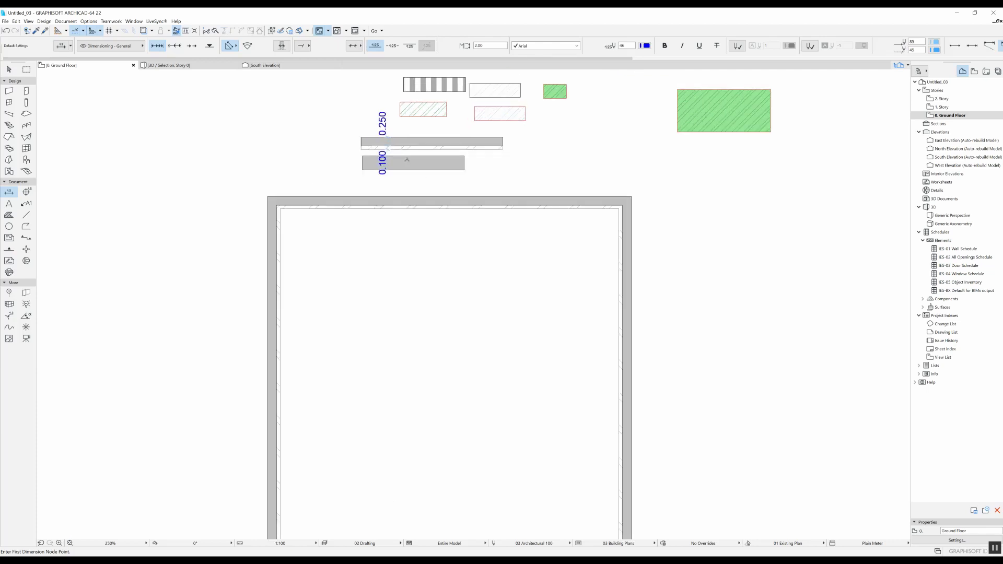
click(411, 209)
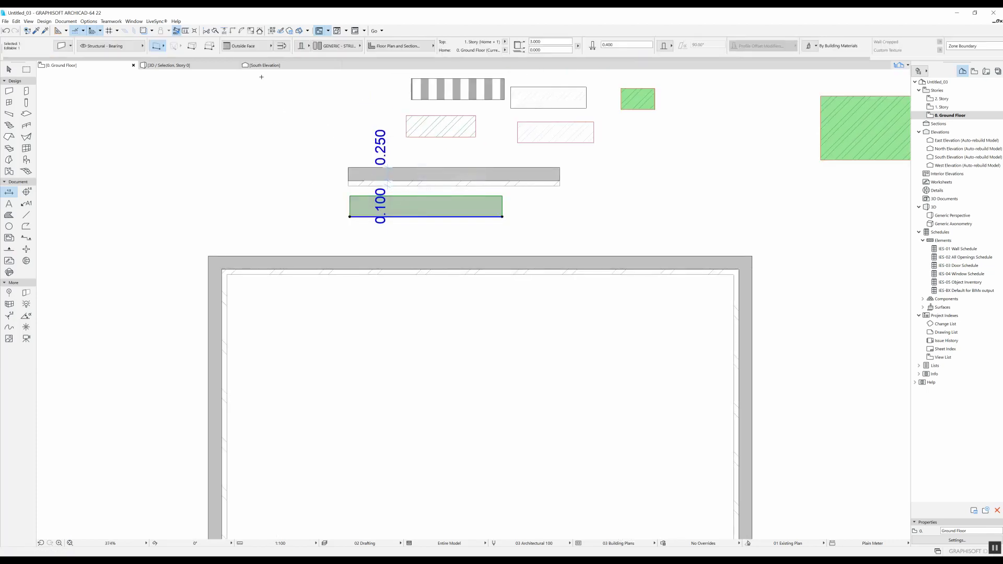
click(340, 46)
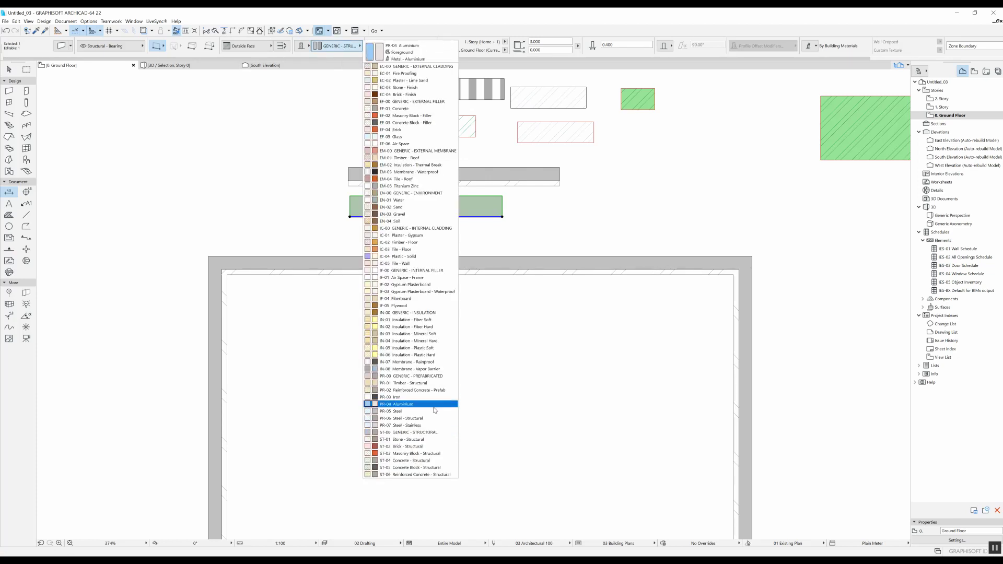
key(Escape)
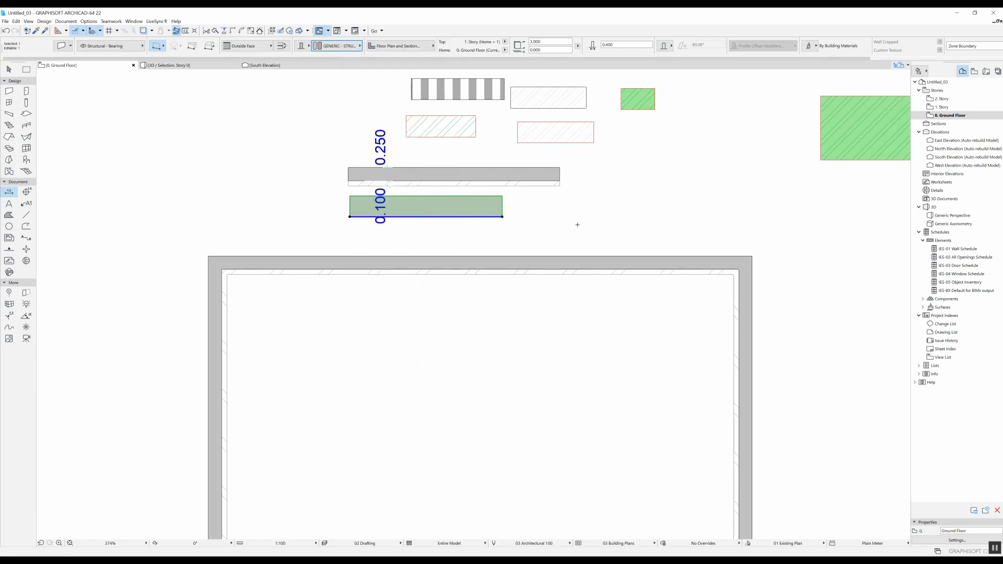
key(Escape)
- Switch the structure of the default wall settings to Complex Profile
scroll(499, 389, down, 3)
middle_drag(431, 213, 378, 247)
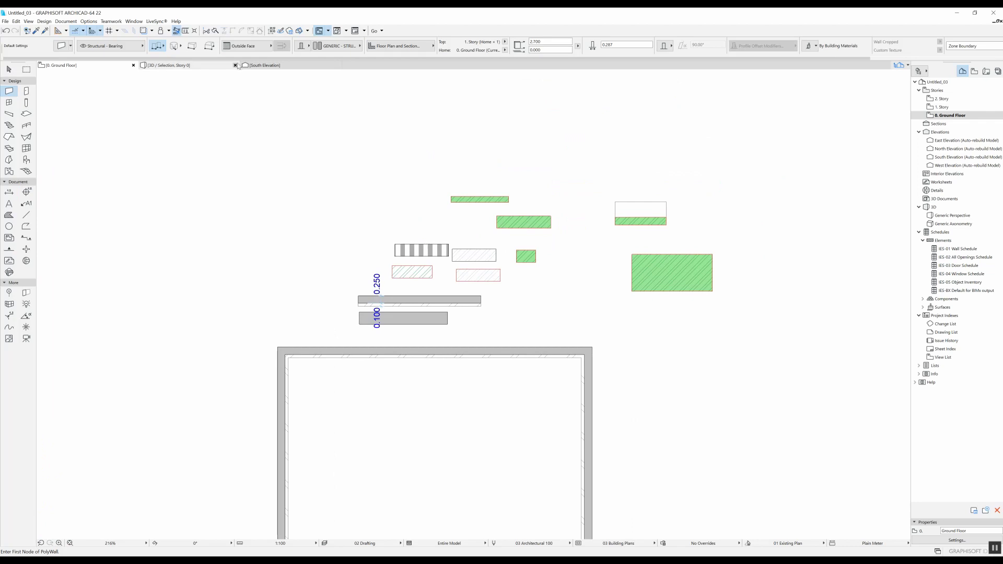
click(301, 46)
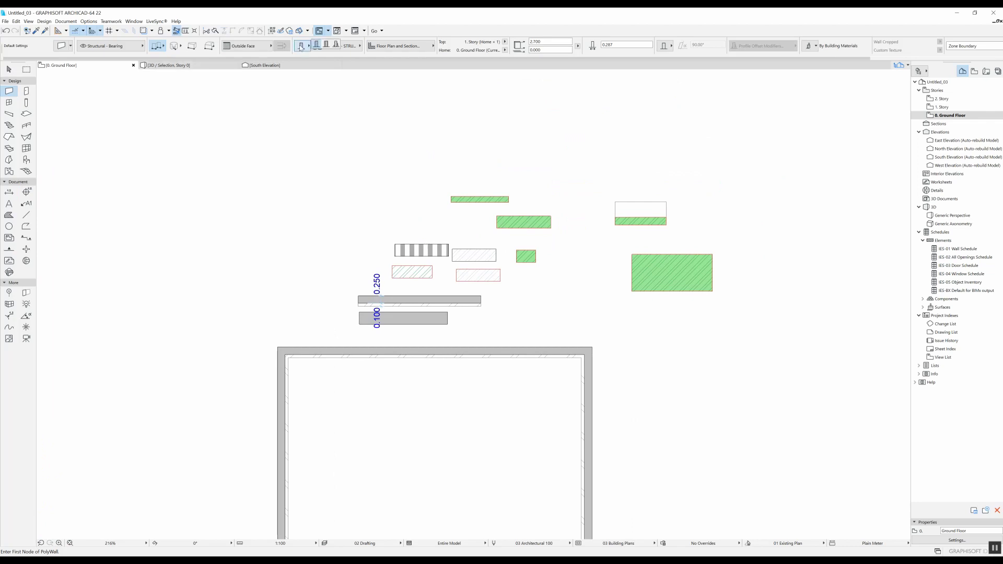
click(337, 45)
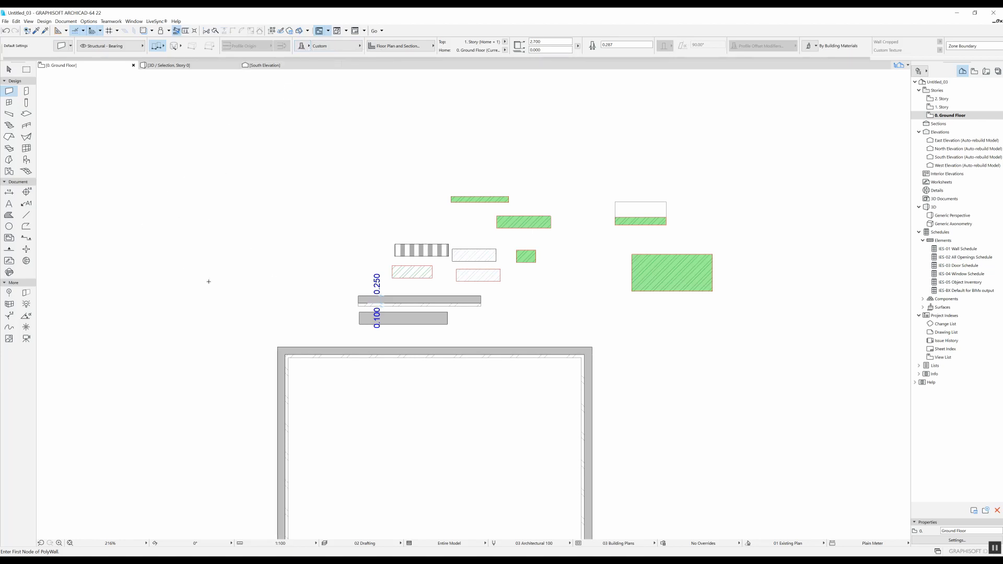
middle_drag(208, 282, 412, 276)
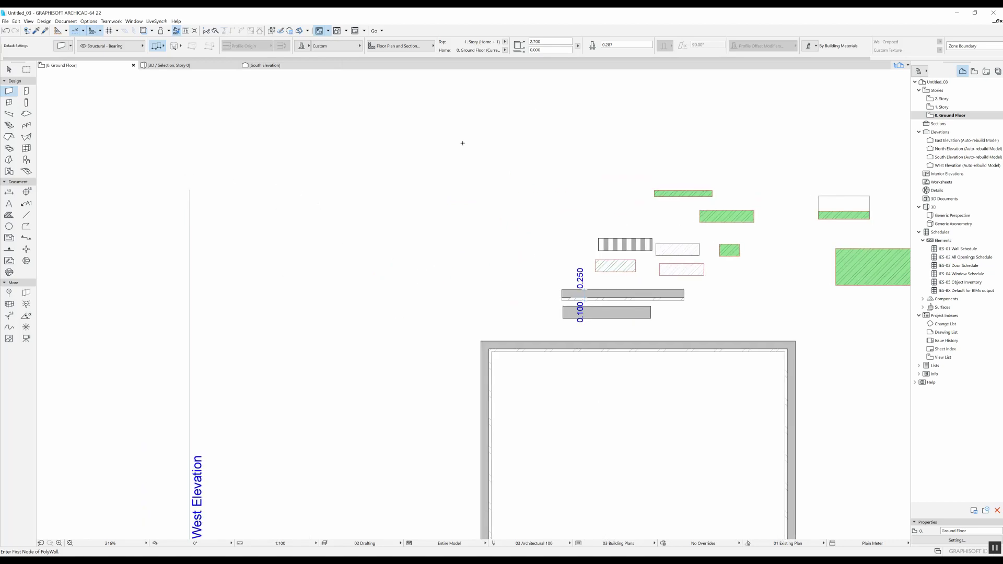
- Browse the complex profiles available for the wall and keep Custom
click(336, 46)
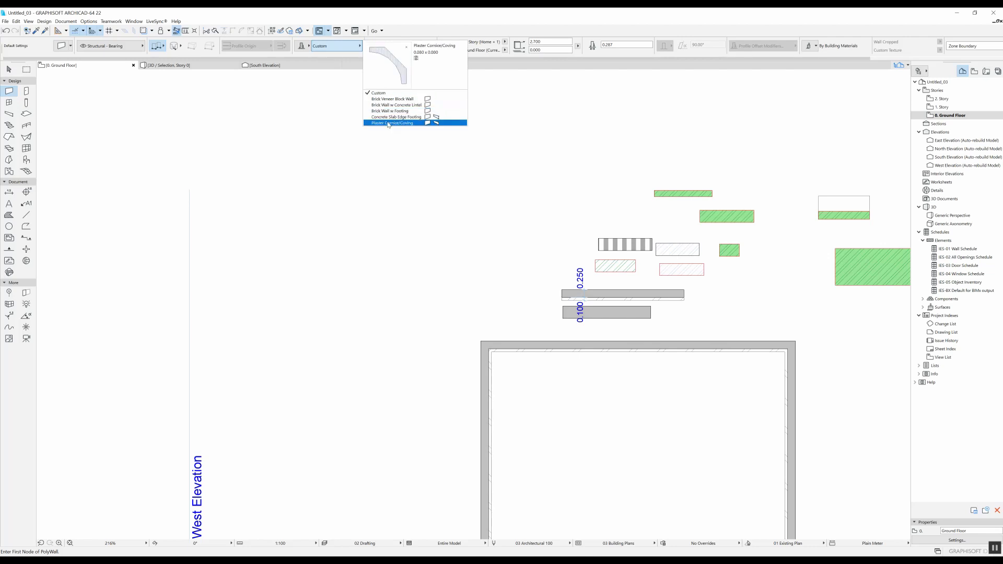
key(Up)
key(Up)
key(Up)
key(Up)
key(Up)
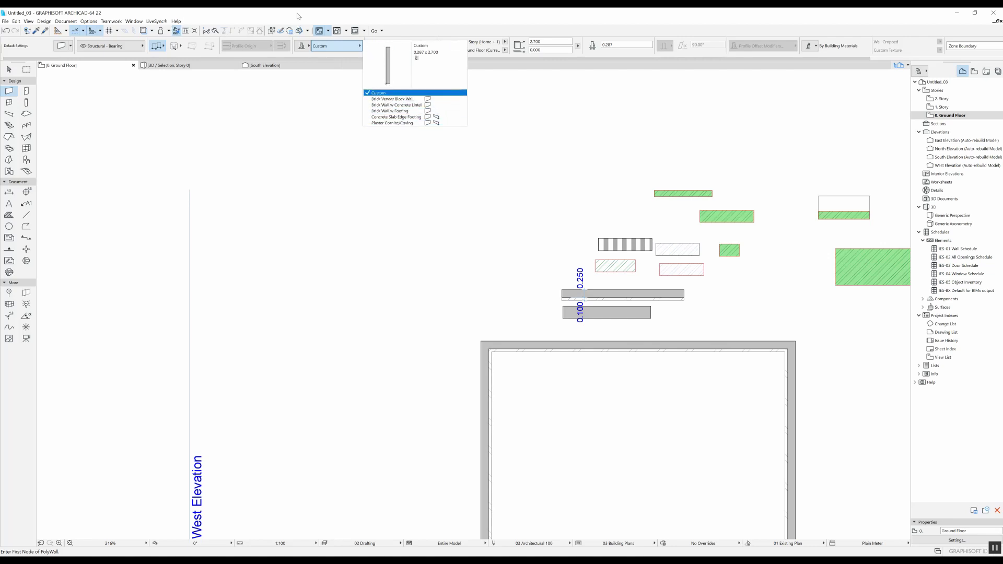
key(Return)
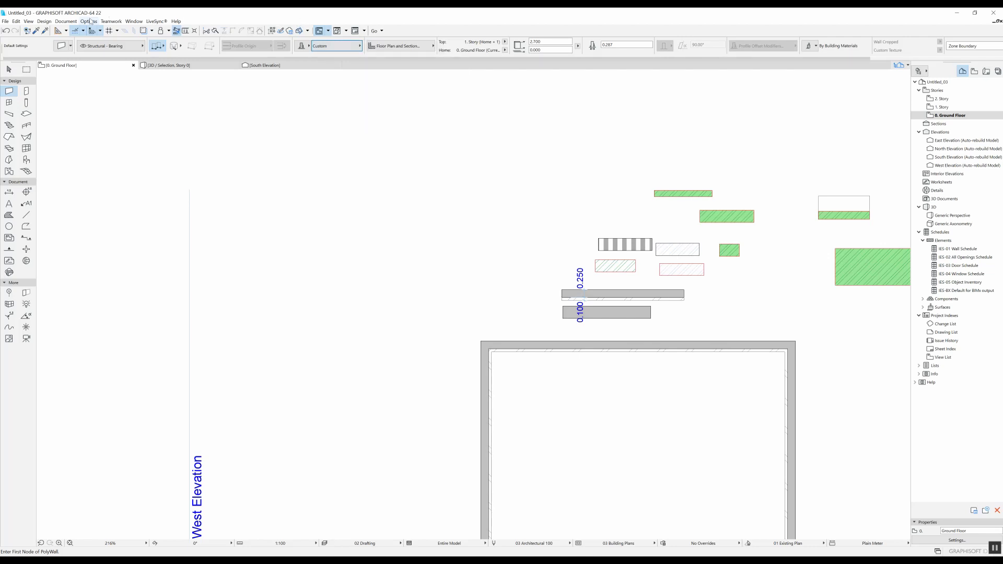
- Open the Profile Manager and start editing a custom profile
click(89, 22)
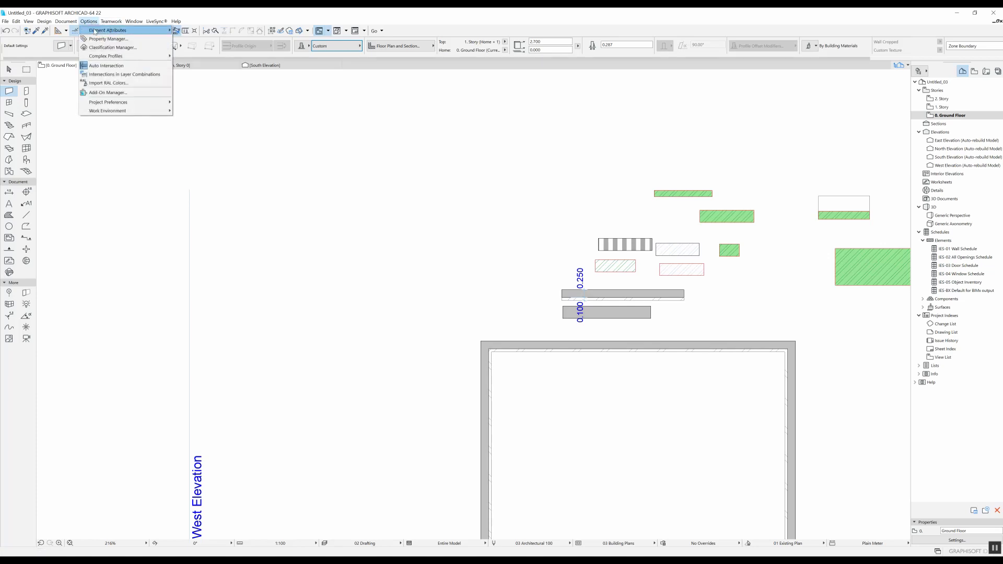
mouse_move(131, 56)
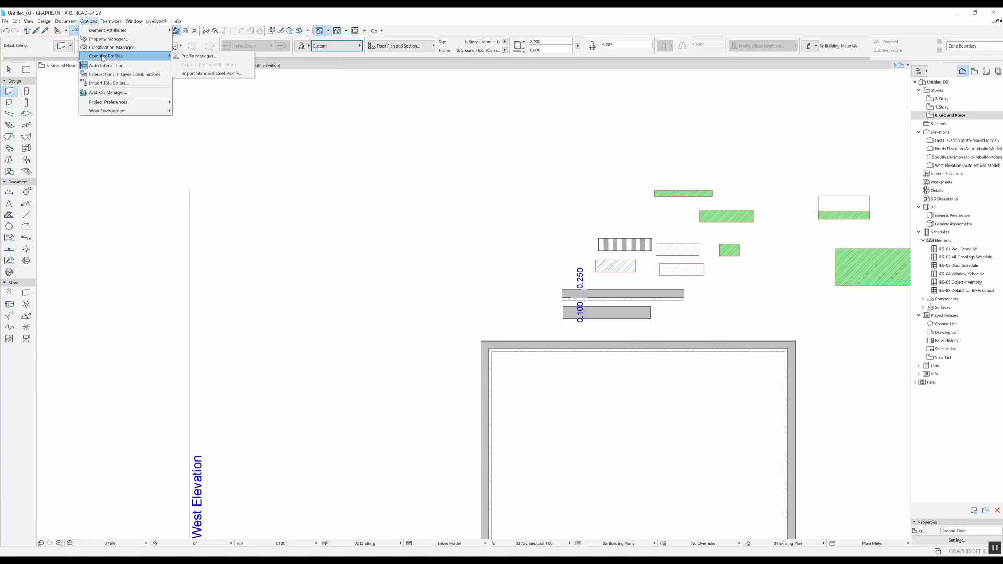
click(200, 58)
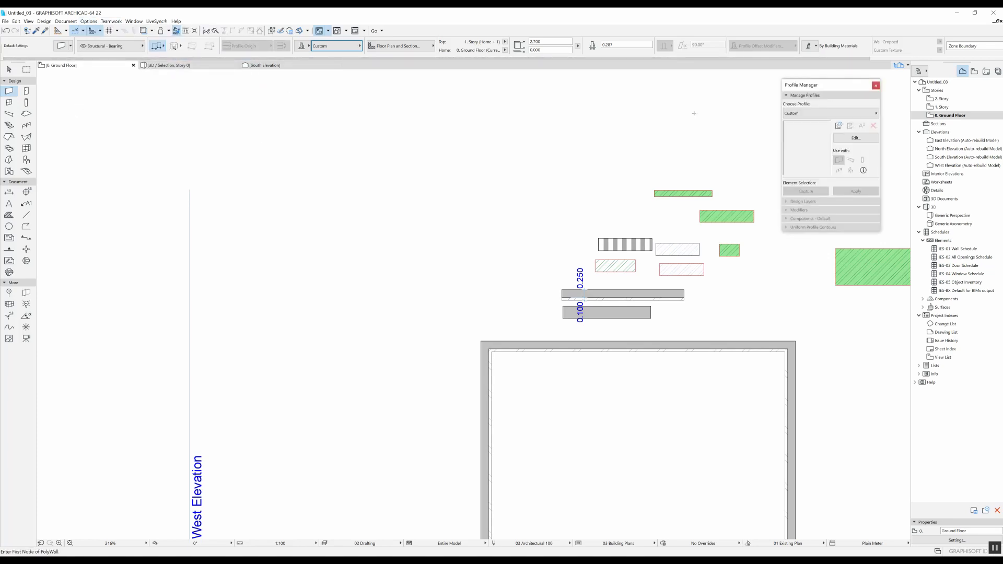
drag(847, 92, 785, 92)
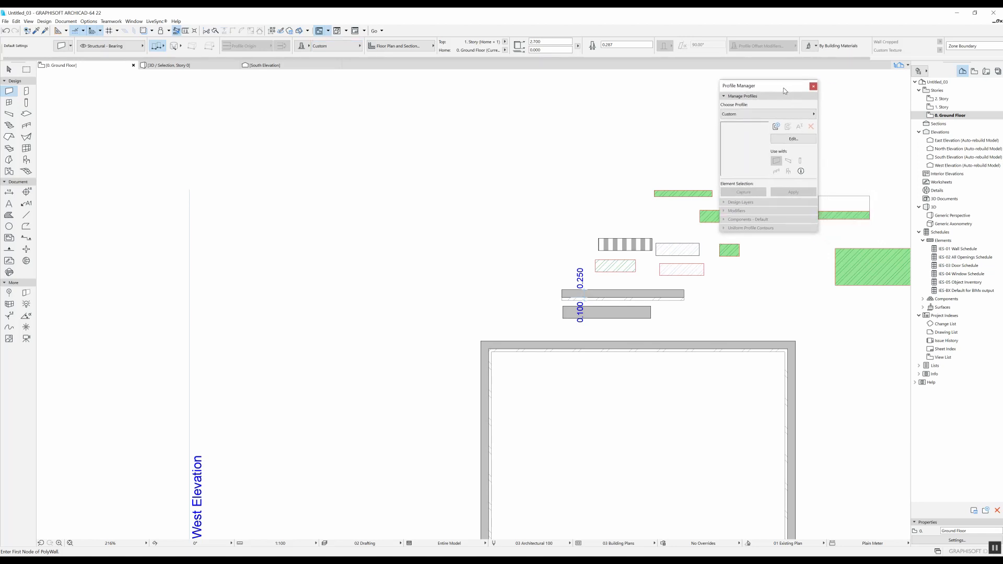
click(788, 139)
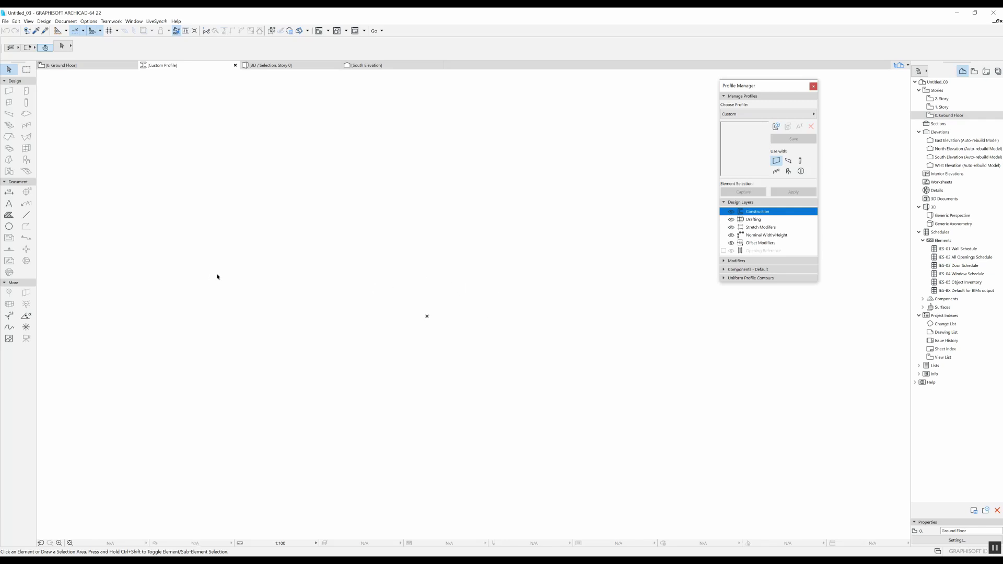
- Draw a rectangular fill 0.25 wide and 3 high from the profile origin
click(9, 215)
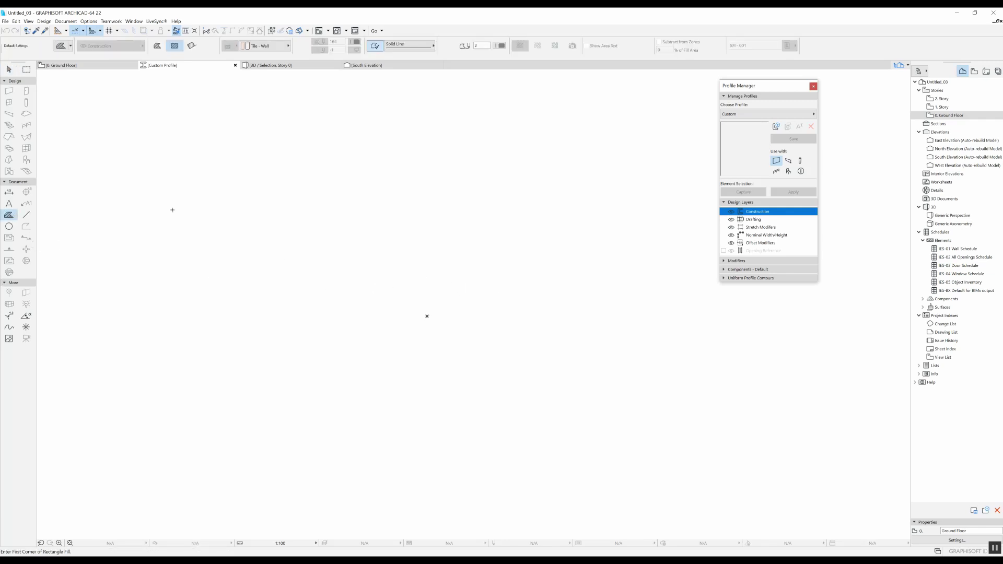
click(428, 315)
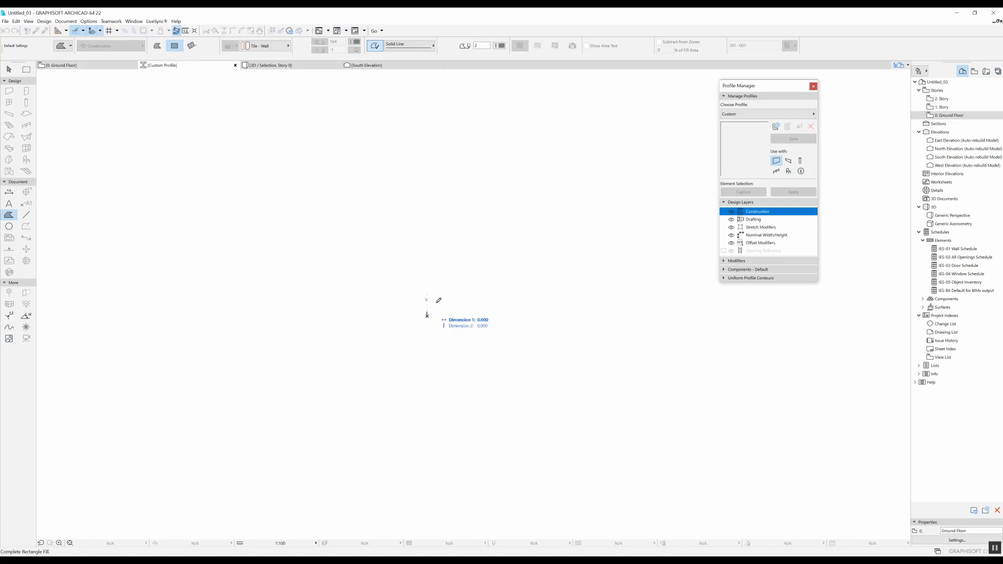
key(Tab)
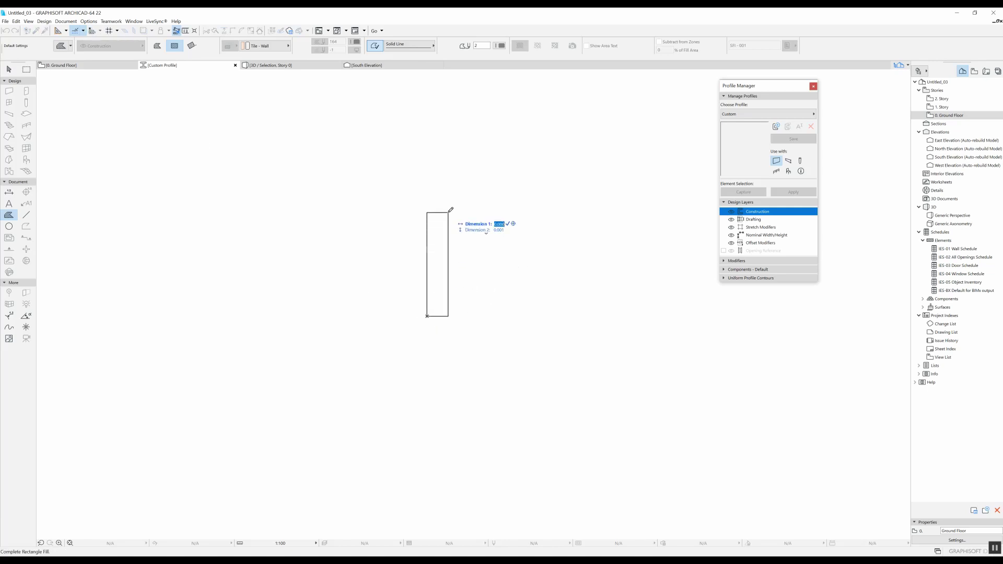
text(0.25)
key(Tab)
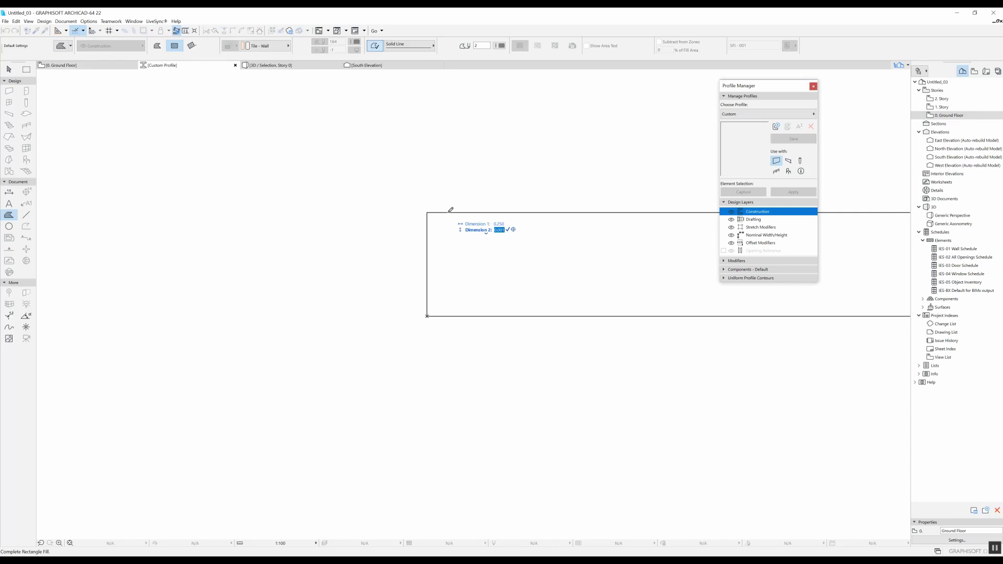
text(3)
key(Return)
scroll(482, 257, down, 3)
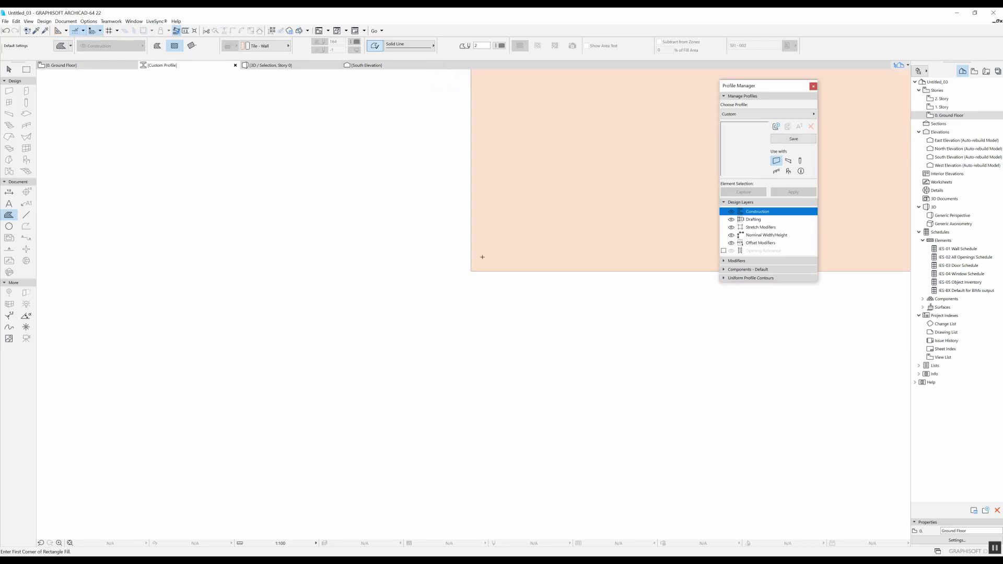
scroll(482, 257, down, 3)
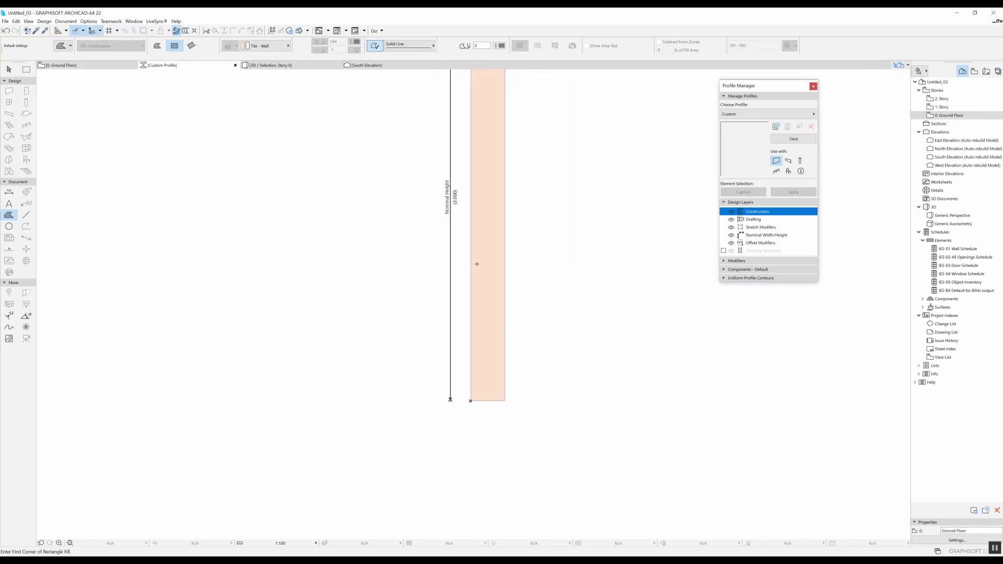
scroll(477, 264, down, 2)
scroll(491, 251, up, 4)
middle_drag(503, 281, 483, 271)
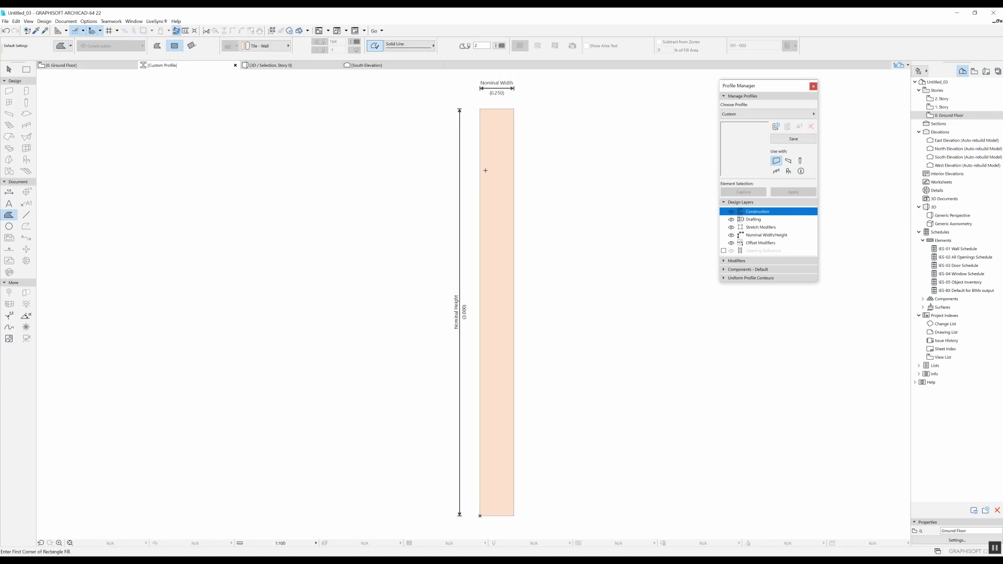
- Add a node just below the profile's upper right corner and stretch that corner horizontally outward by about 0.18
click(513, 193)
click(514, 210)
click(547, 244)
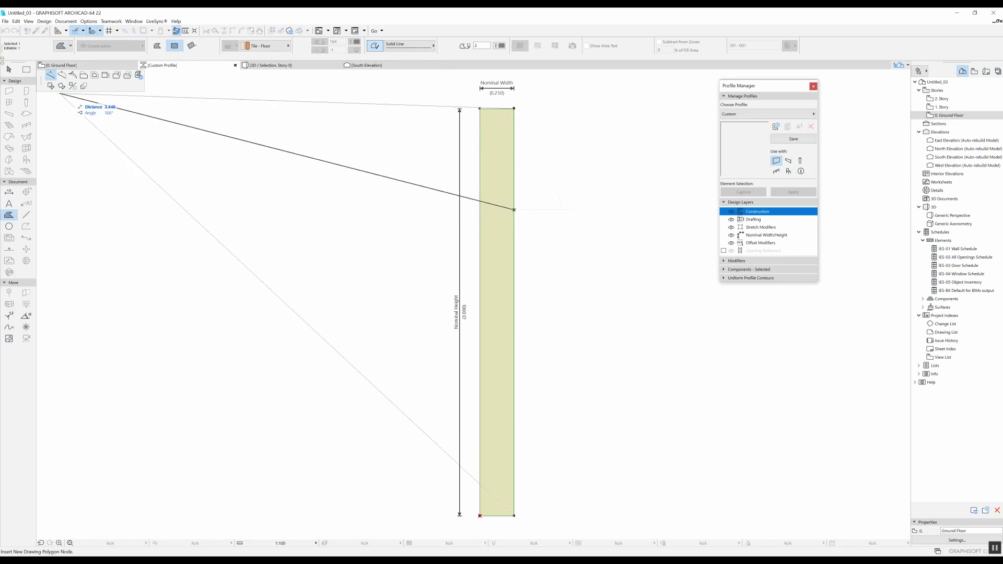
click(515, 131)
click(514, 109)
click(539, 107)
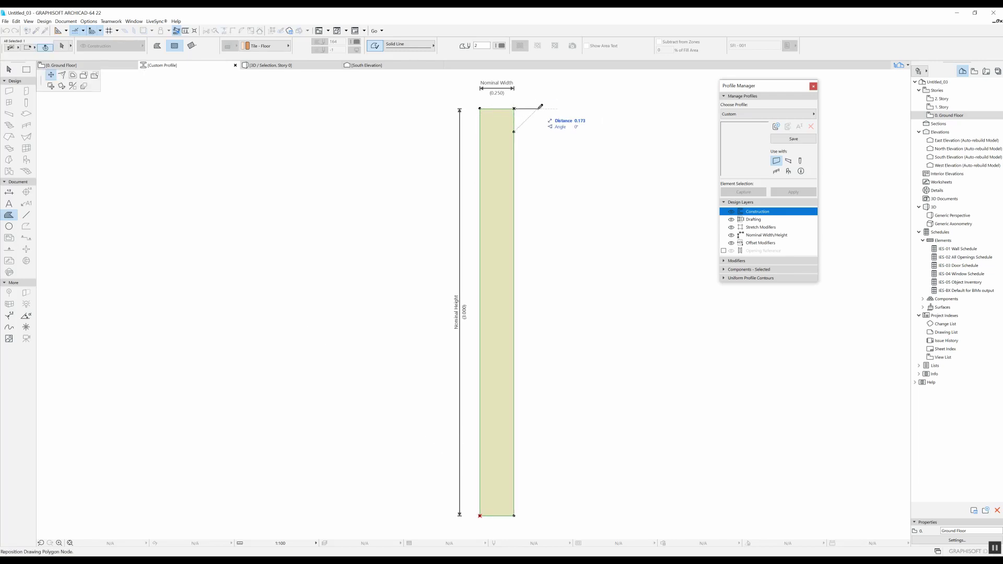
click(540, 108)
scroll(520, 105, up, 3)
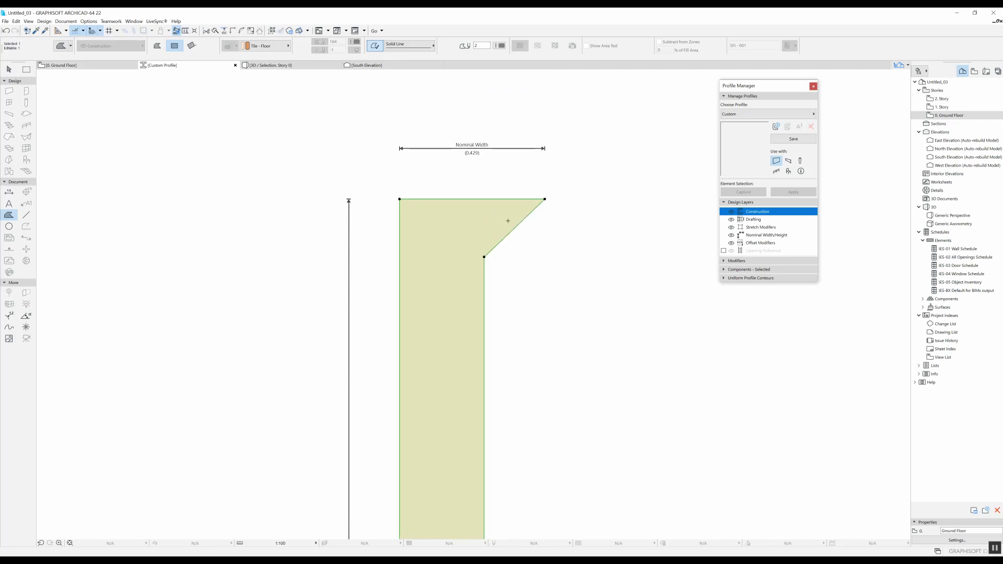
- Curve the sloped edge at the head of the profile inward into a concave arc and deselect the fill
click(511, 232)
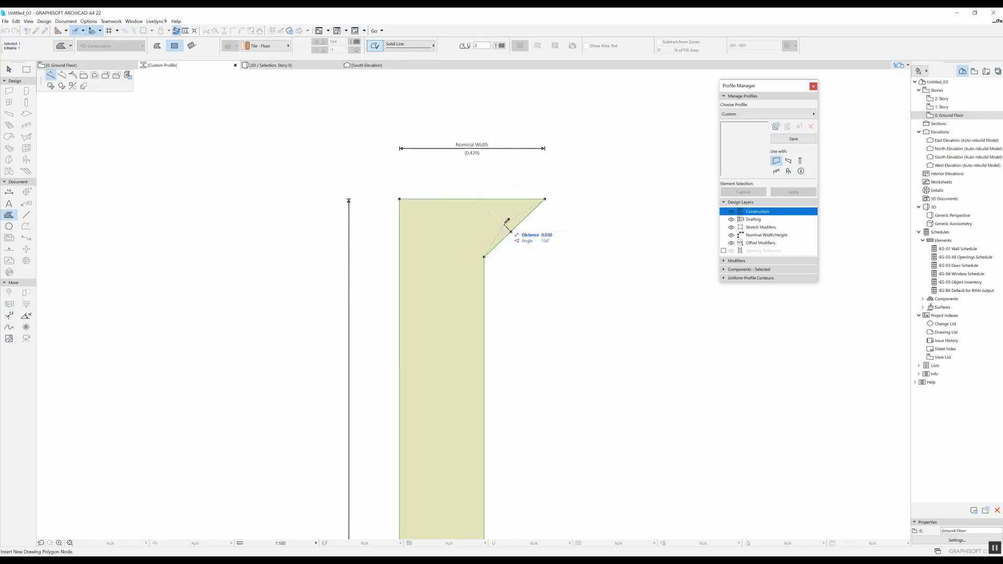
click(61, 75)
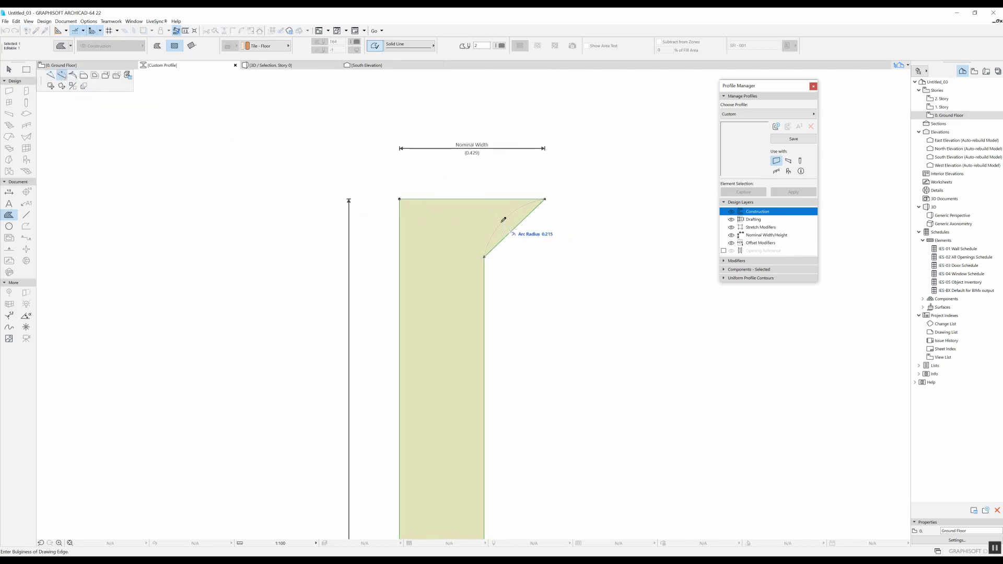
click(503, 220)
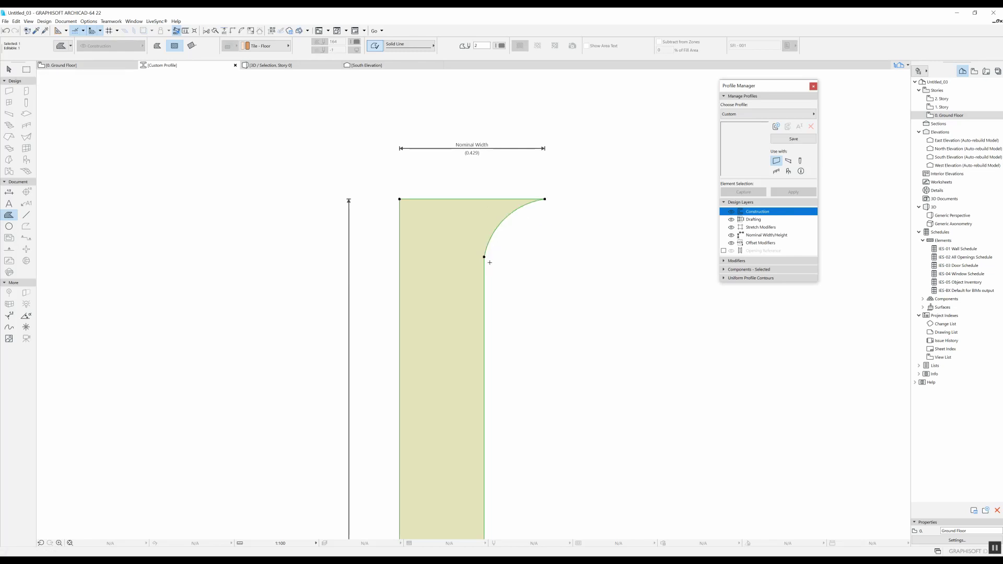
click(484, 256)
click(485, 280)
key(Escape)
scroll(454, 156, down, 5)
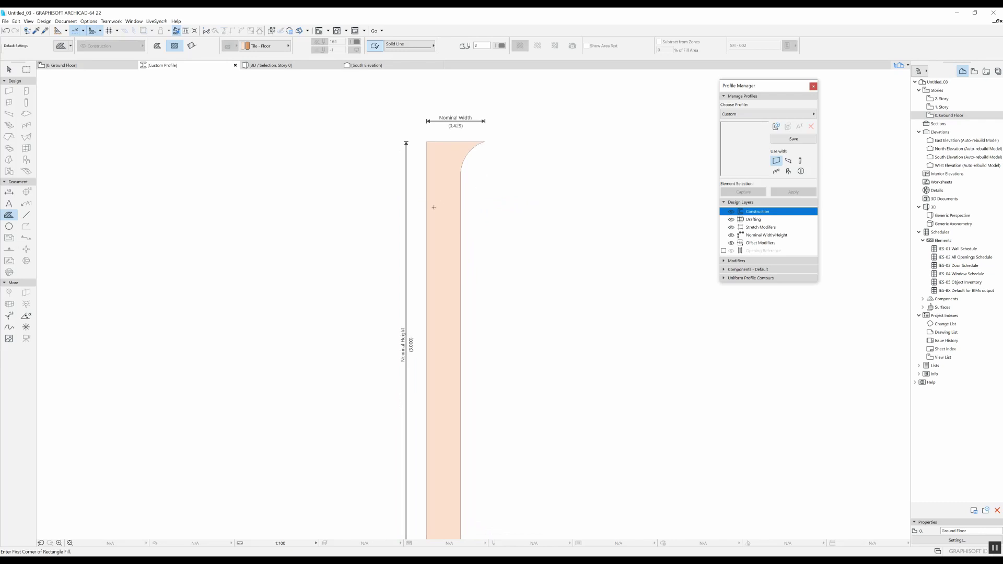
- Save the custom profile under the name New Profile 1
click(794, 139)
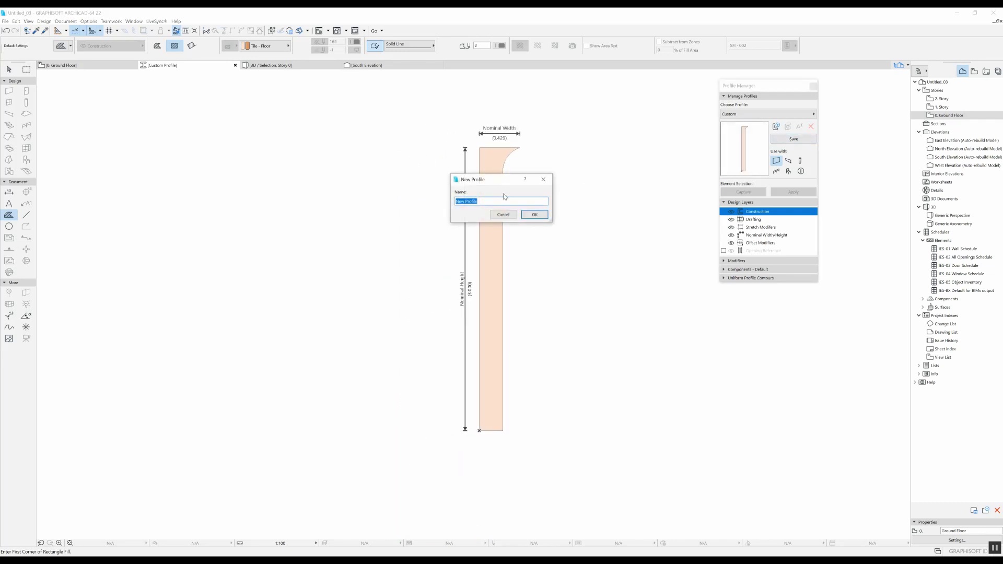
key(End)
click(534, 214)
scroll(487, 190, down, 1)
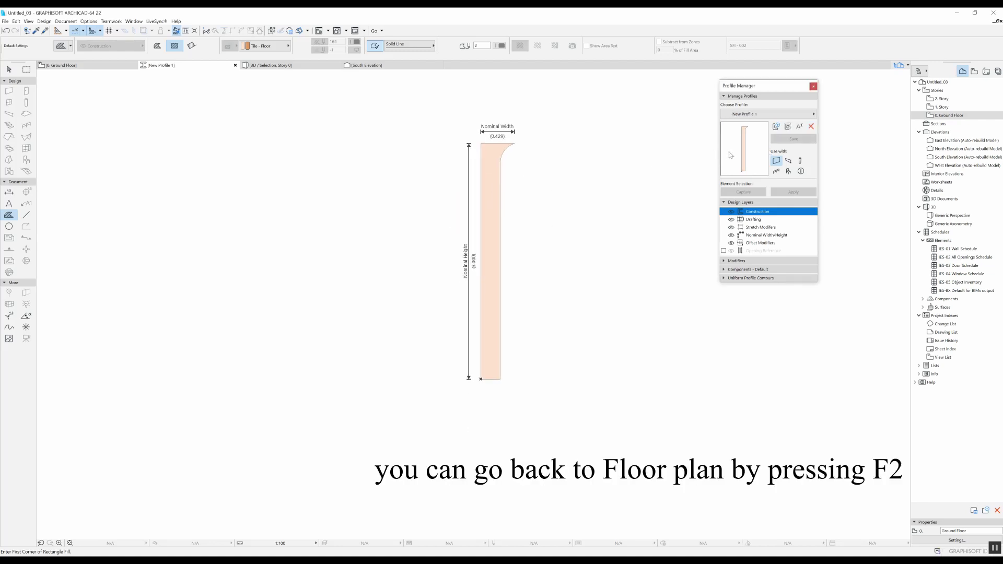
- On the ground floor plan, draw a horizontal wall with New Profile 1 in the empty area above and left of the room
key(F2)
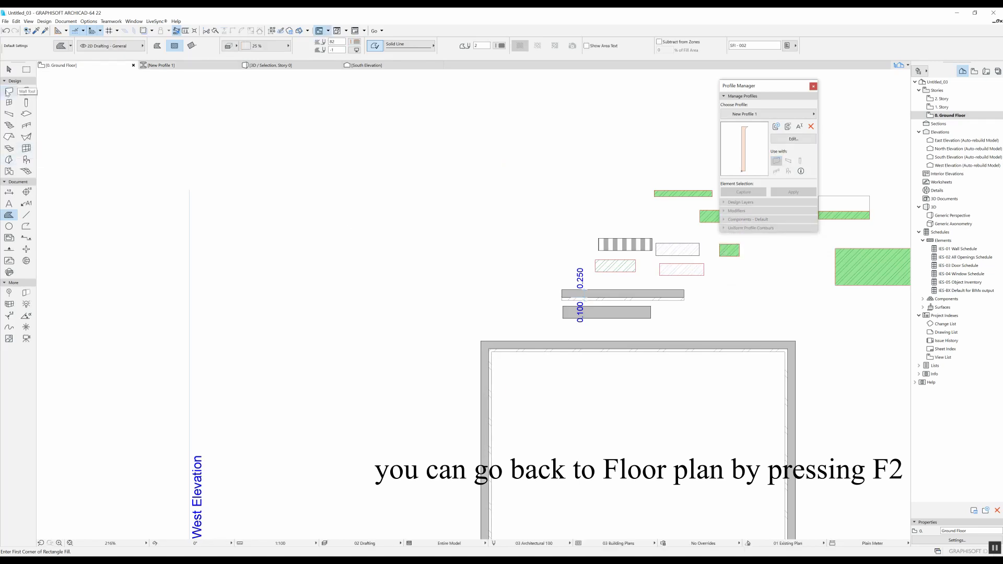
click(9, 91)
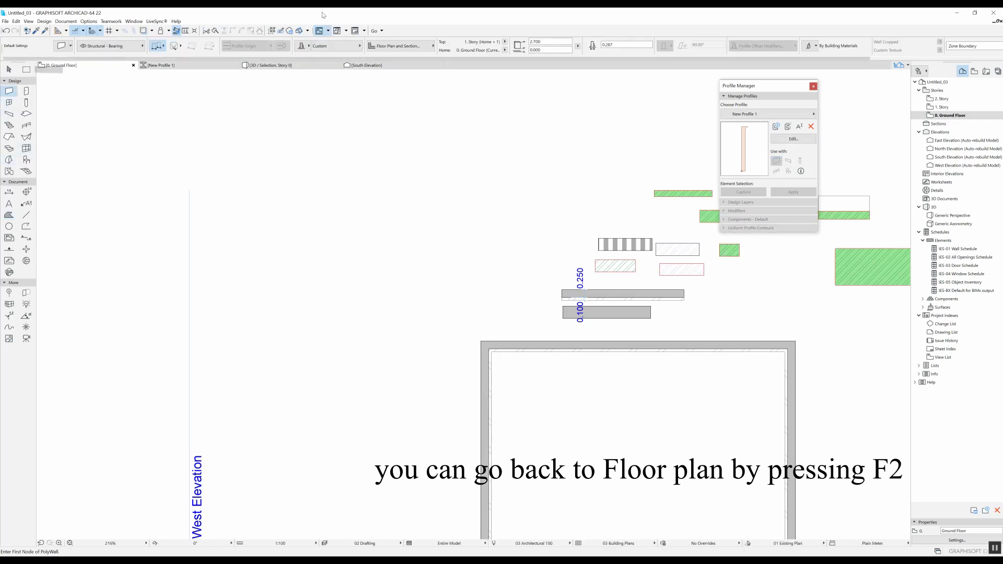
click(355, 45)
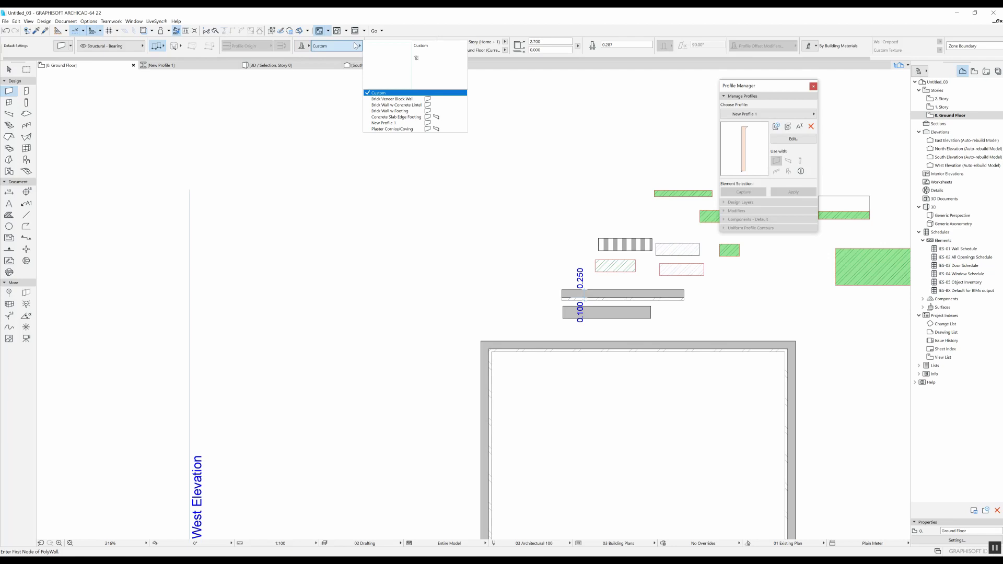
click(395, 123)
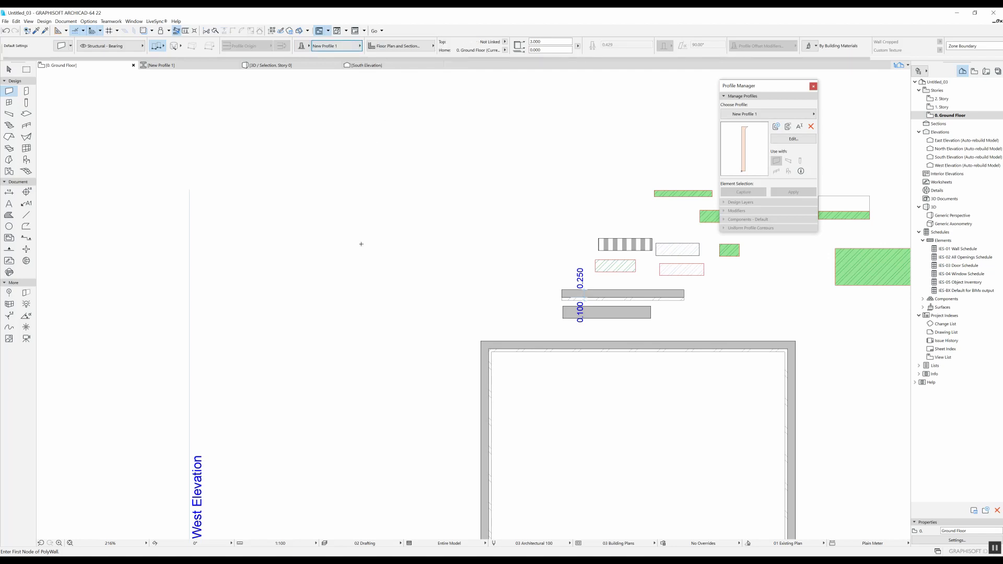
click(364, 253)
click(482, 253)
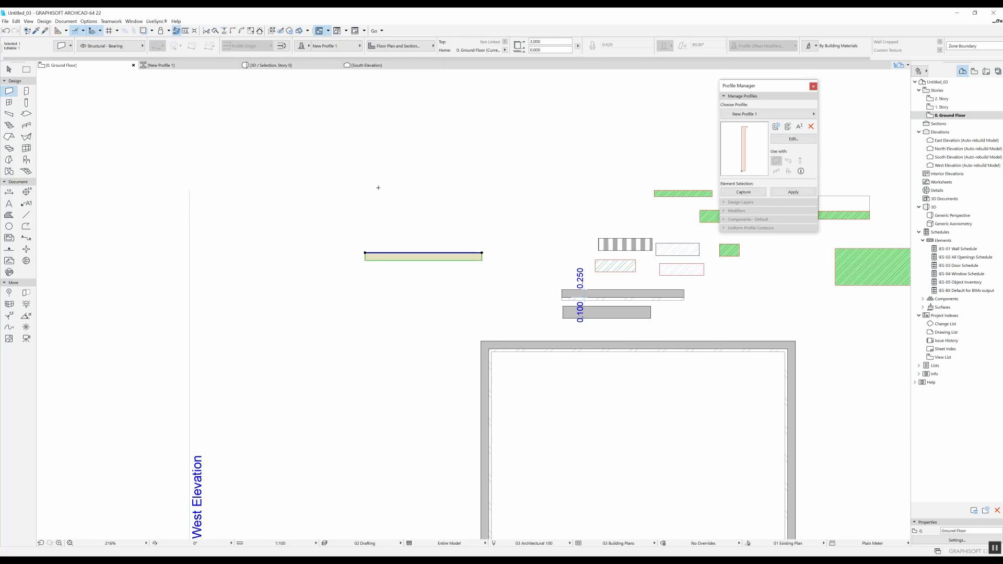
- Examine the profiled wall in 3D from another angle and return to the floor plan
key(F5)
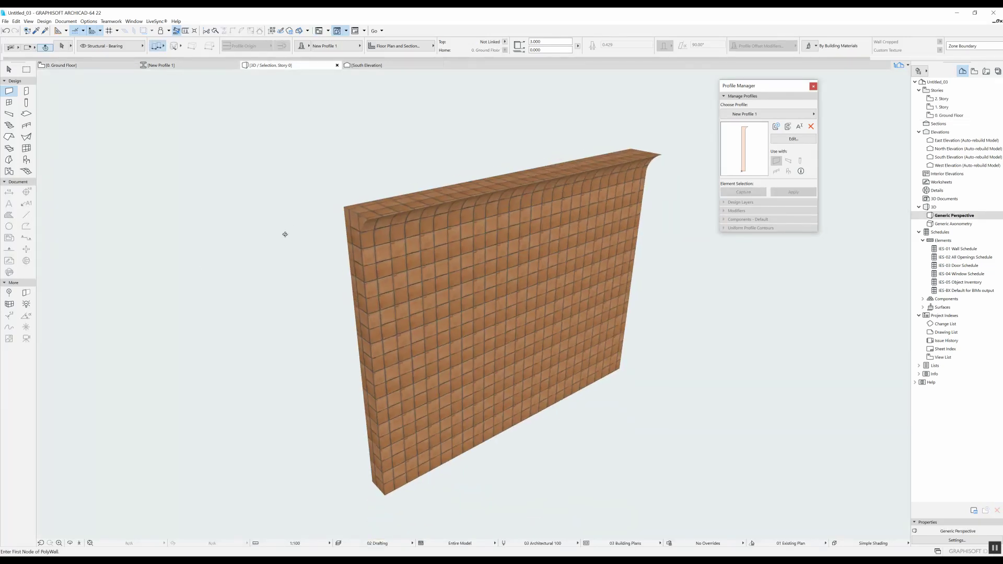
shift+middle_drag(432, 208, 594, 216)
key(F2)
scroll(443, 254, up, 8)
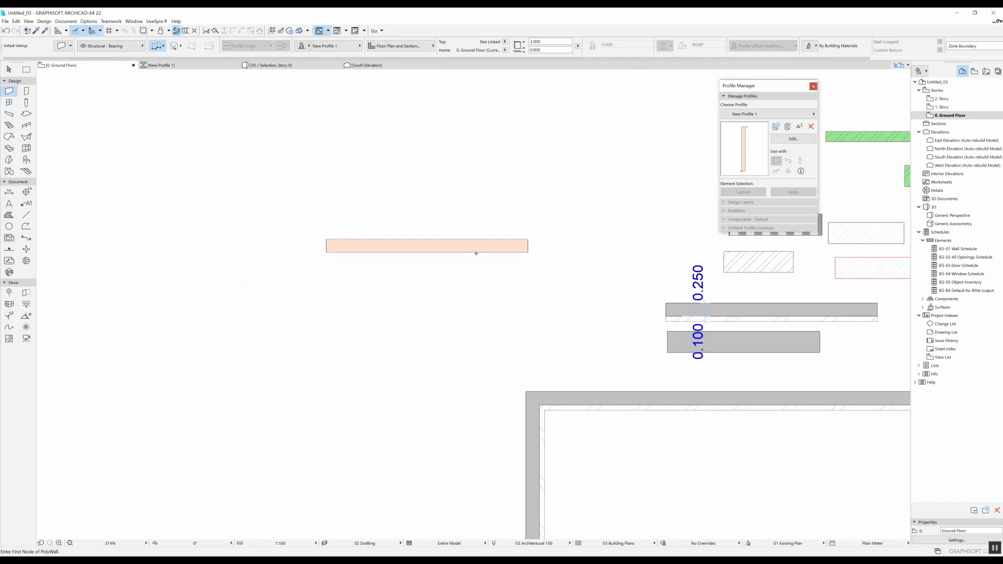
- Set the floor plan display of the horizontal New Profile 1 wall to Projected with Overhead and deselect it
shift+click(443, 254)
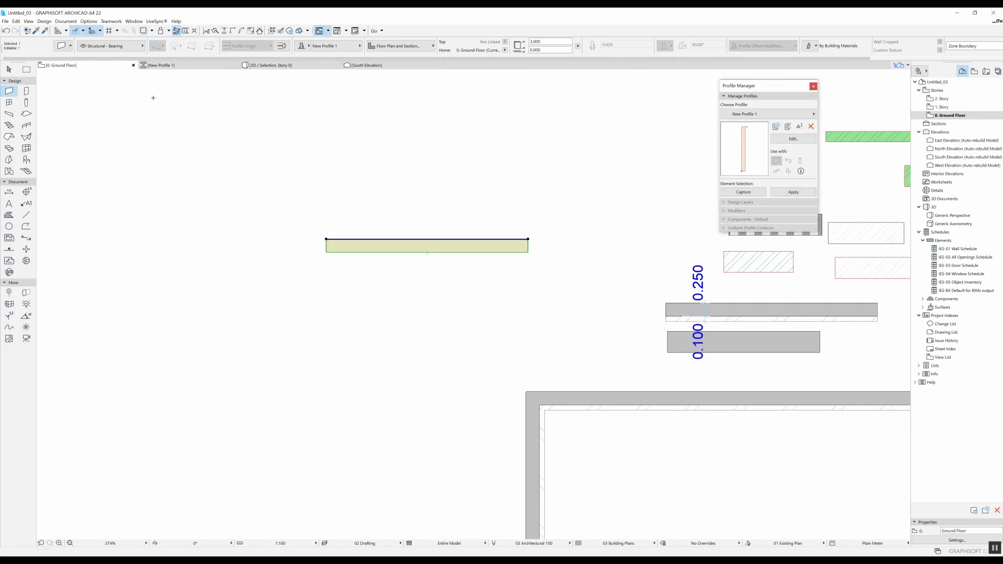
click(428, 52)
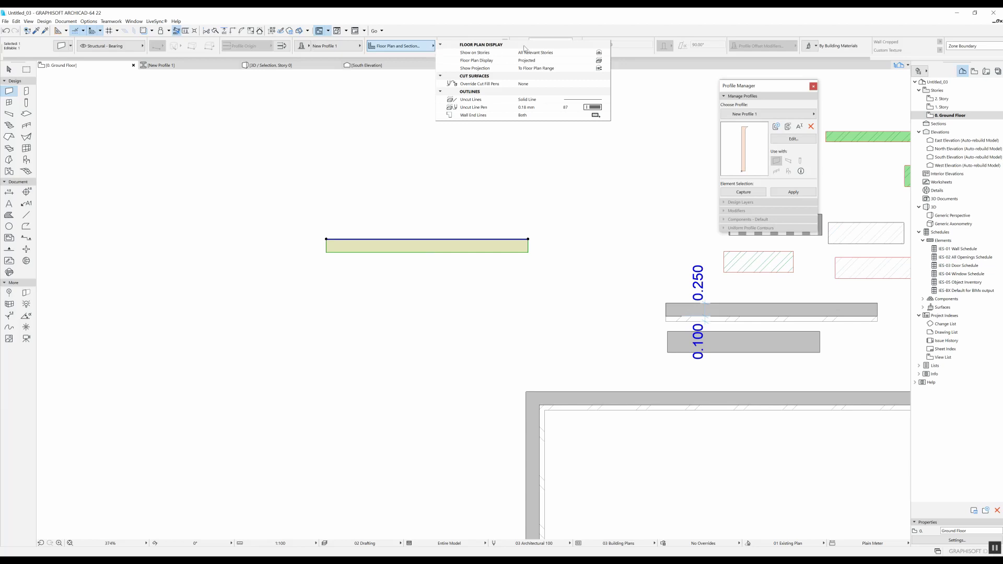
click(606, 61)
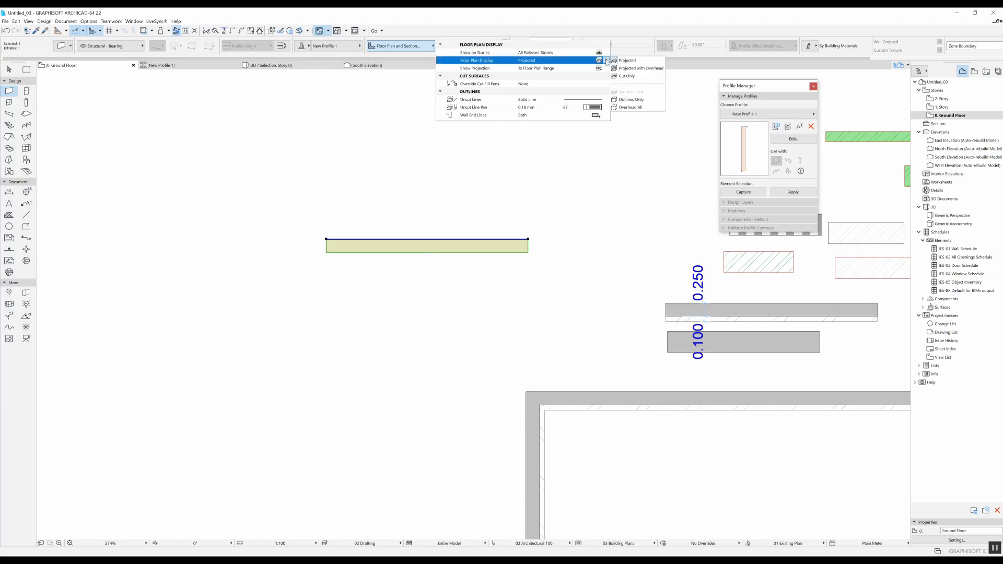
click(641, 69)
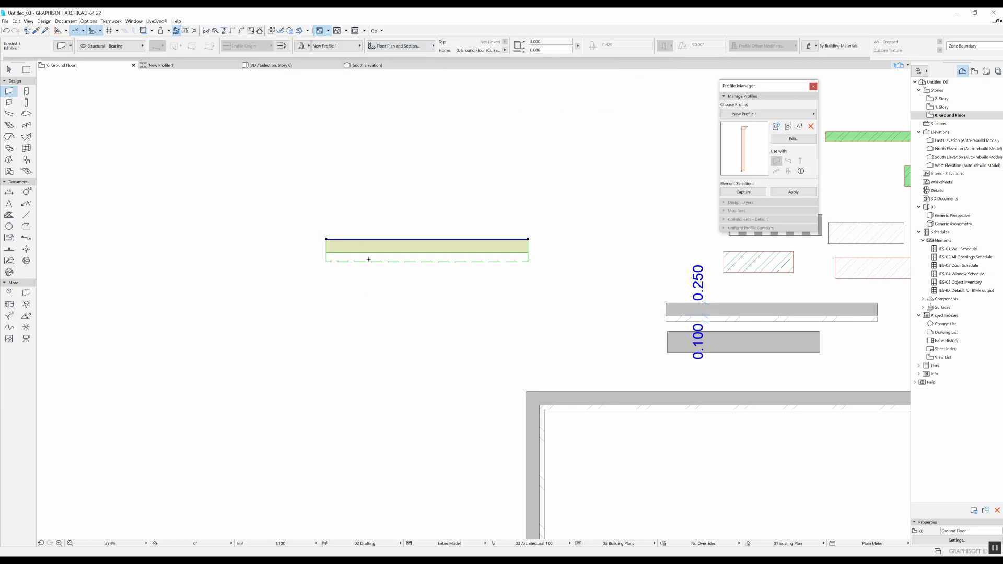
key(Escape)
scroll(430, 199, down, 5)
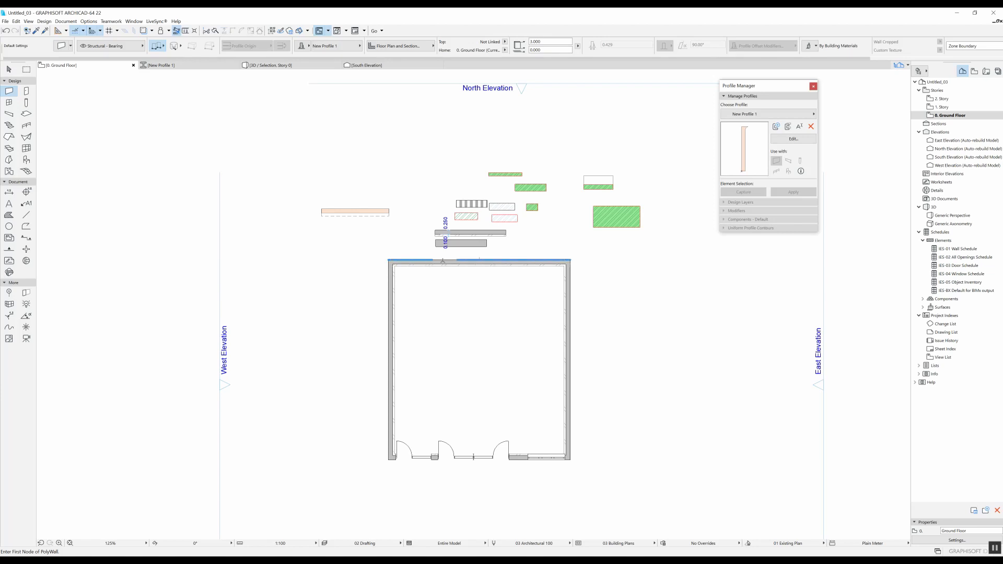
- Draw a horizontal basic-structure wall about 3.8 m long in GENERIC - STRUCTURAL, in the empty area right of the room
click(302, 46)
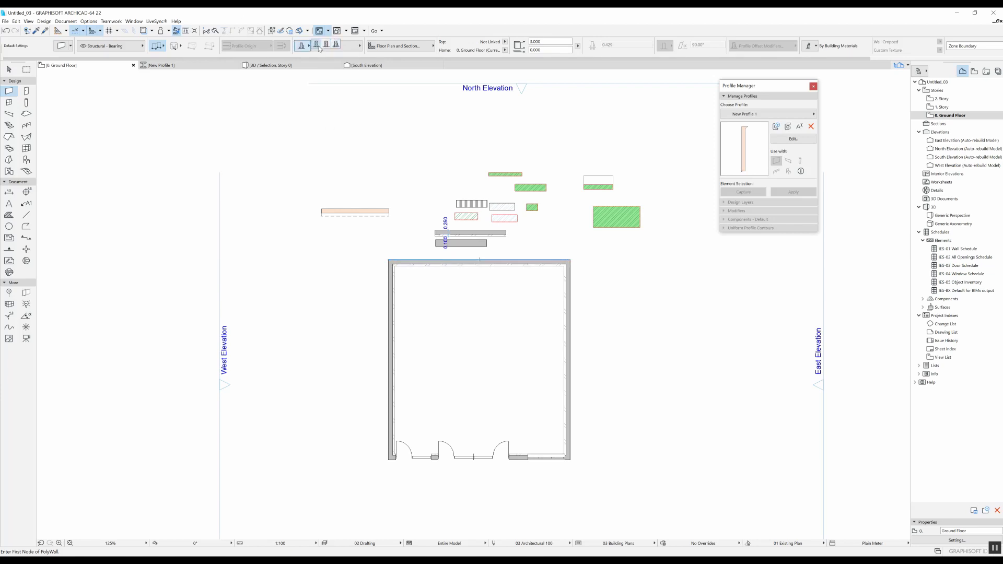
click(317, 47)
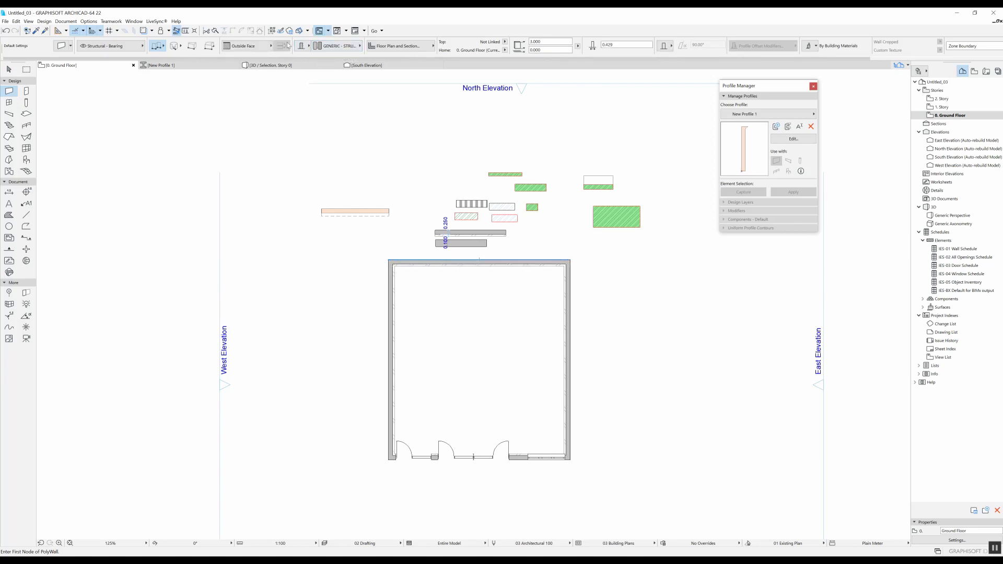
click(306, 47)
click(518, 244)
middle_drag(516, 241, 202, 215)
click(244, 228)
scroll(244, 228, up, 5)
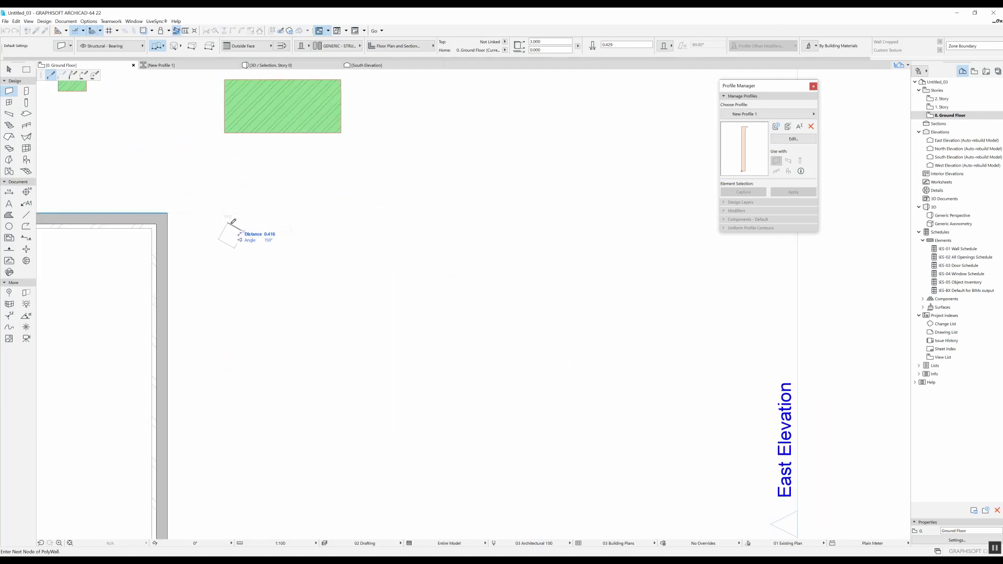
scroll(349, 240, up, 1)
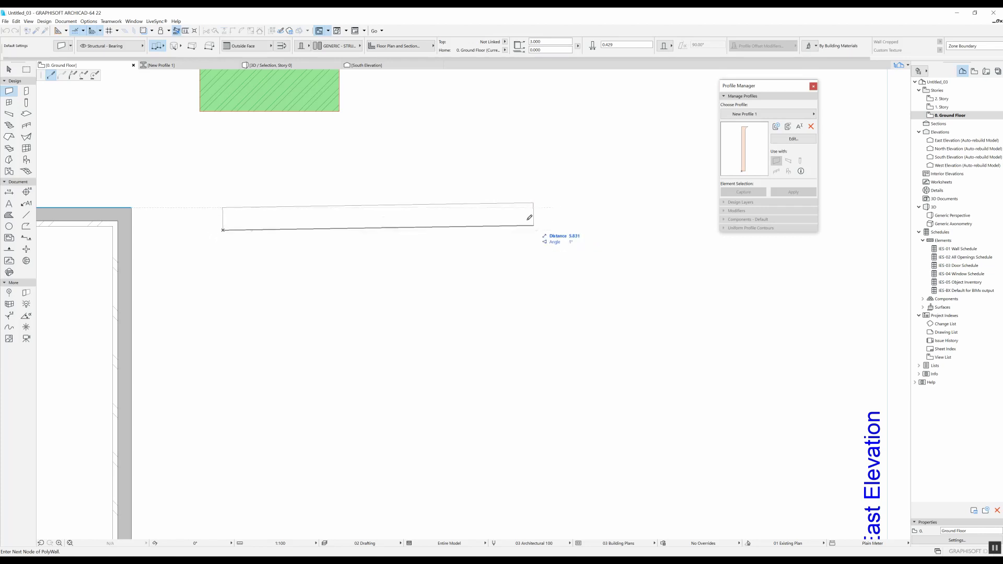
click(286, 48)
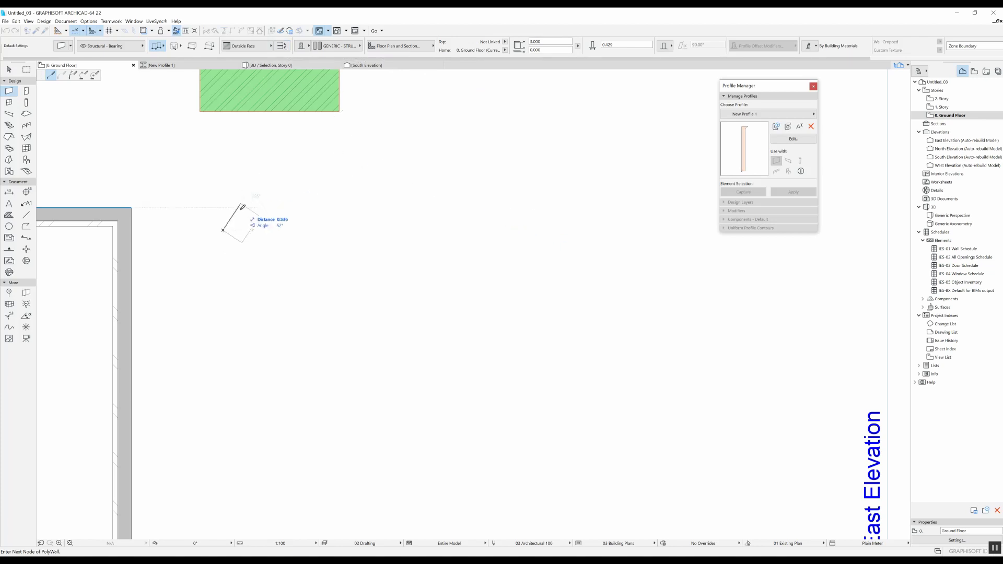
double_click(531, 229)
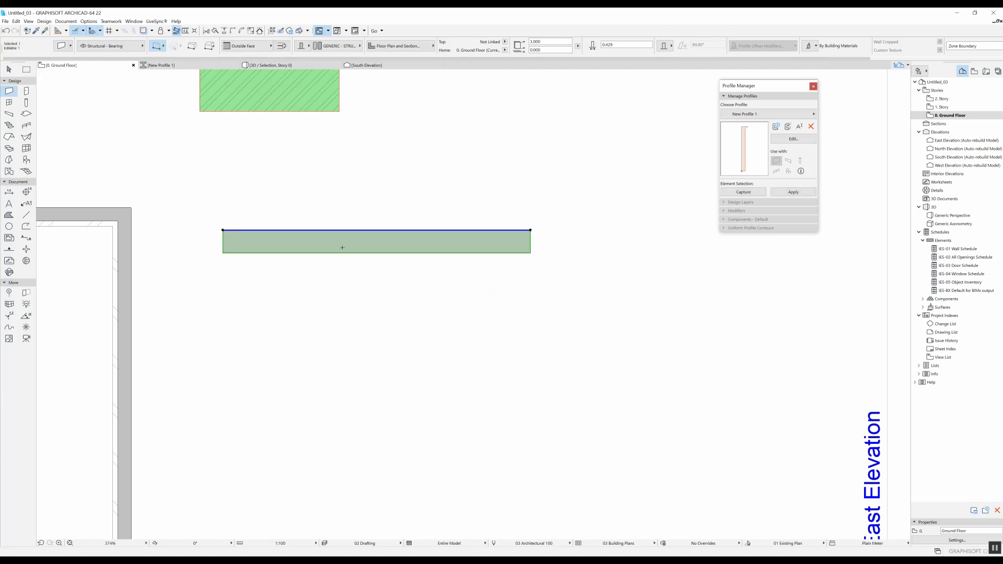
- Offset the reference line of the new basic wall from its outside face into the wall body and deselect the wall
click(61, 46)
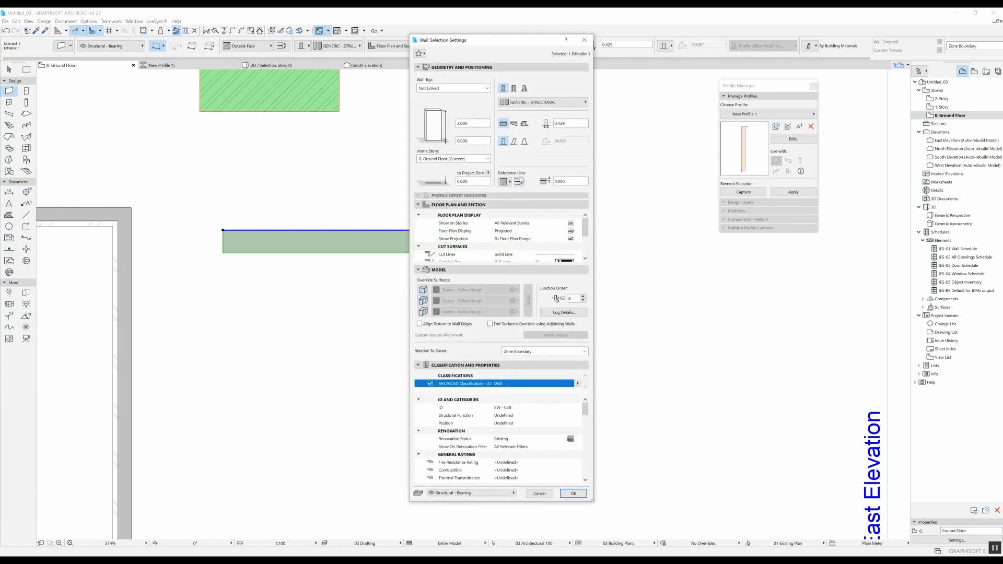
double_click(560, 182)
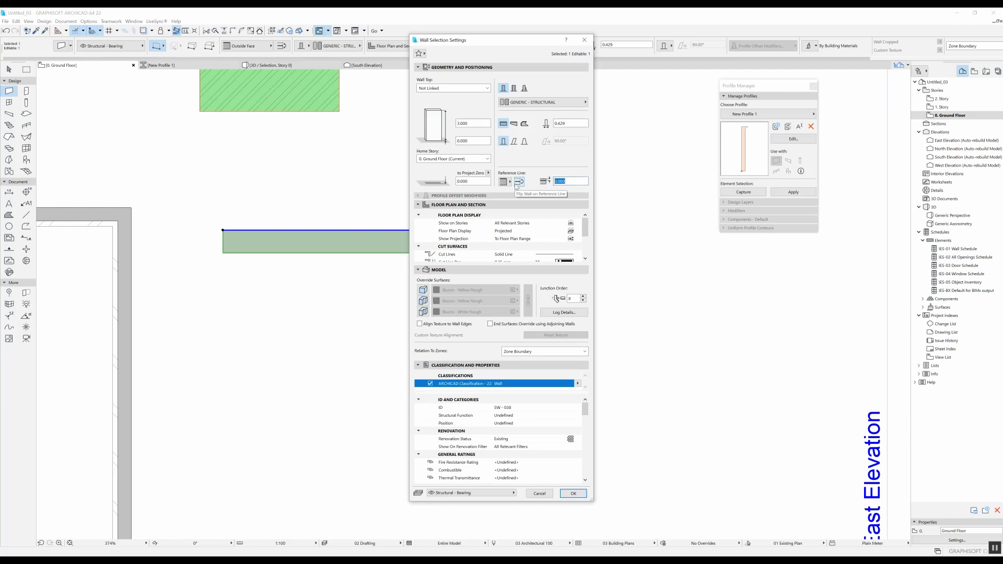
text(0)
click(574, 494)
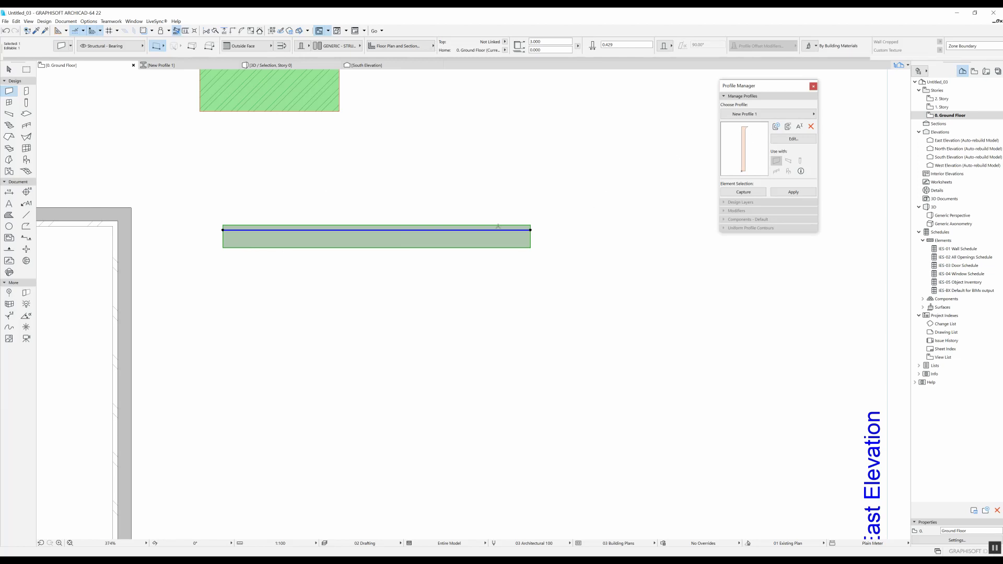
drag(505, 231, 507, 228)
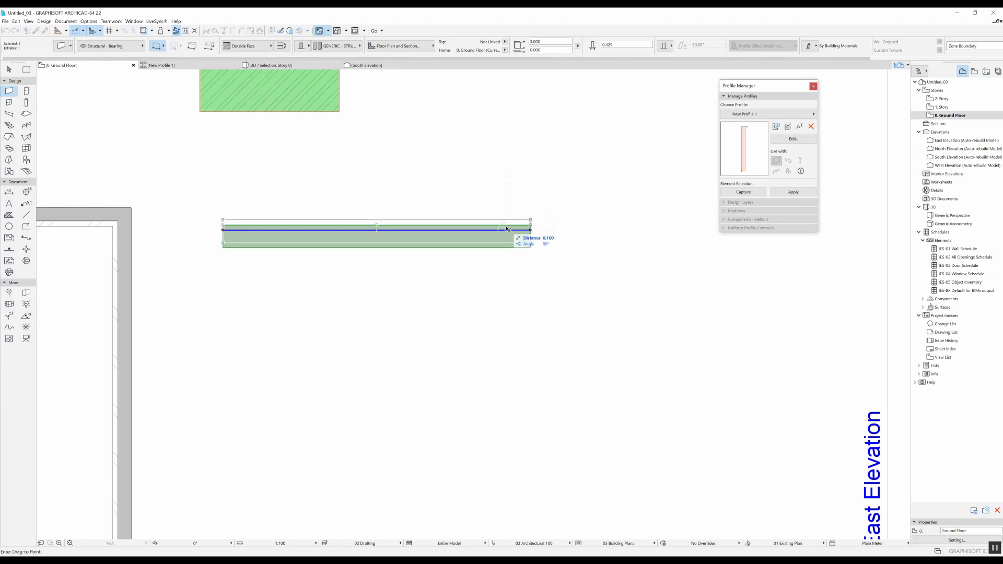
key(Escape)
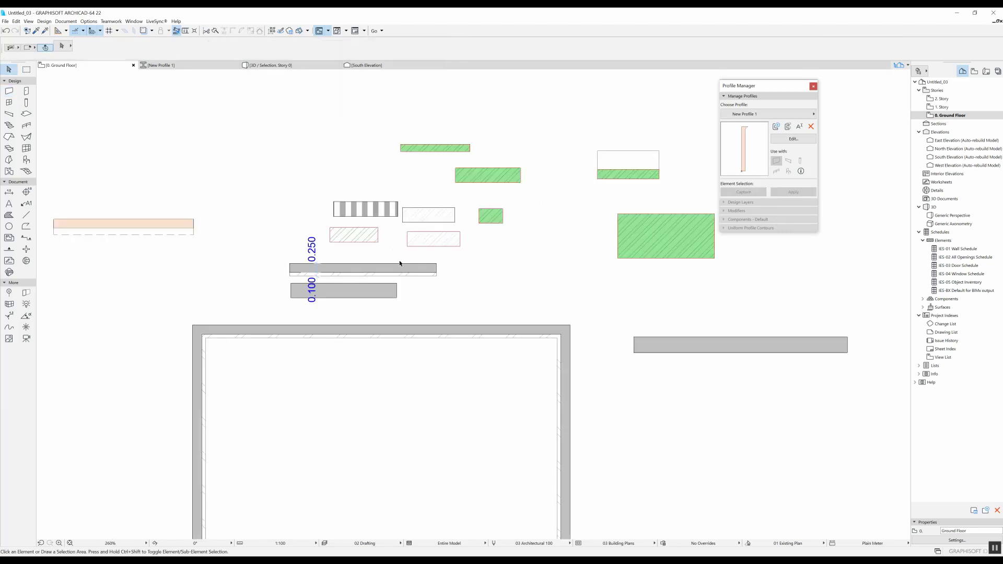
- Try a reference line offset of 0.1 on the dimensioned Generic Wall/Shell composite wall above the room
click(399, 265)
scroll(370, 275, up, 2)
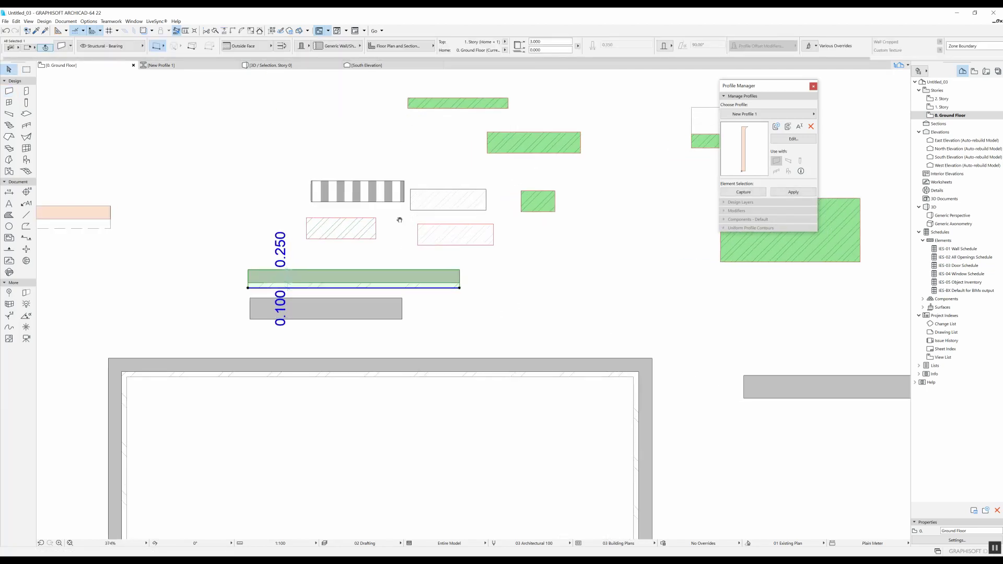
middle_drag(400, 220, 363, 209)
click(63, 46)
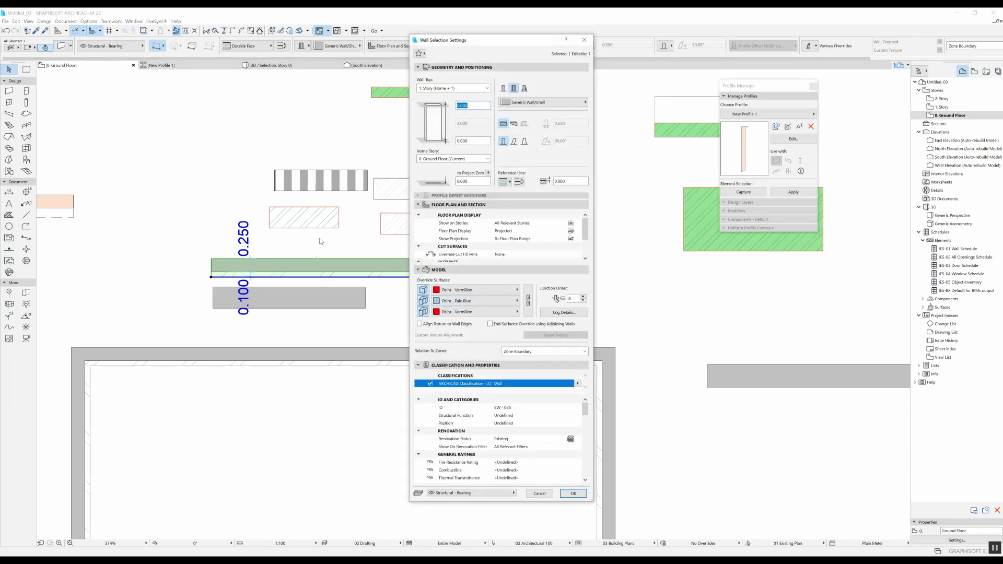
double_click(571, 182)
text(0.1)
key(Return)
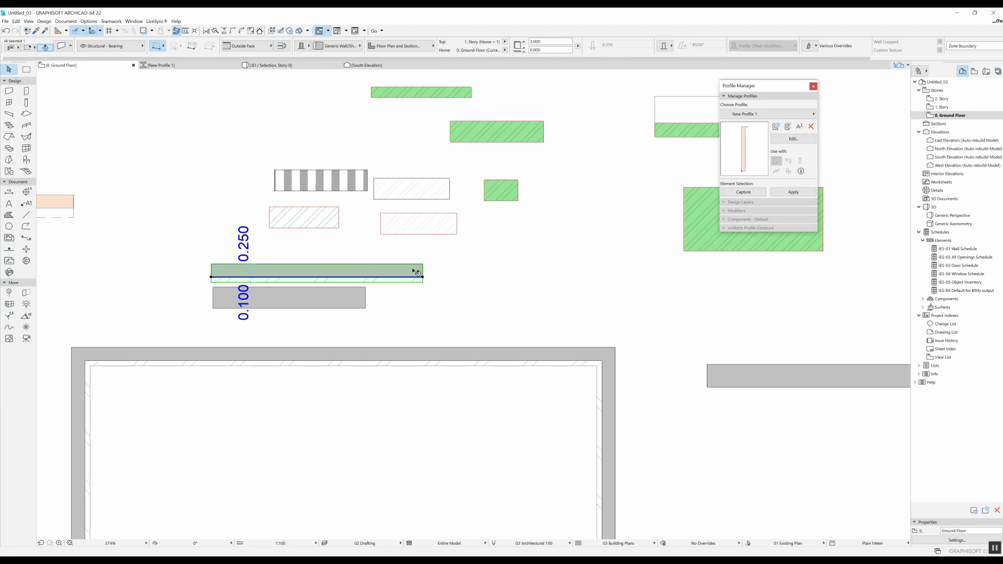
scroll(497, 290, down, 3)
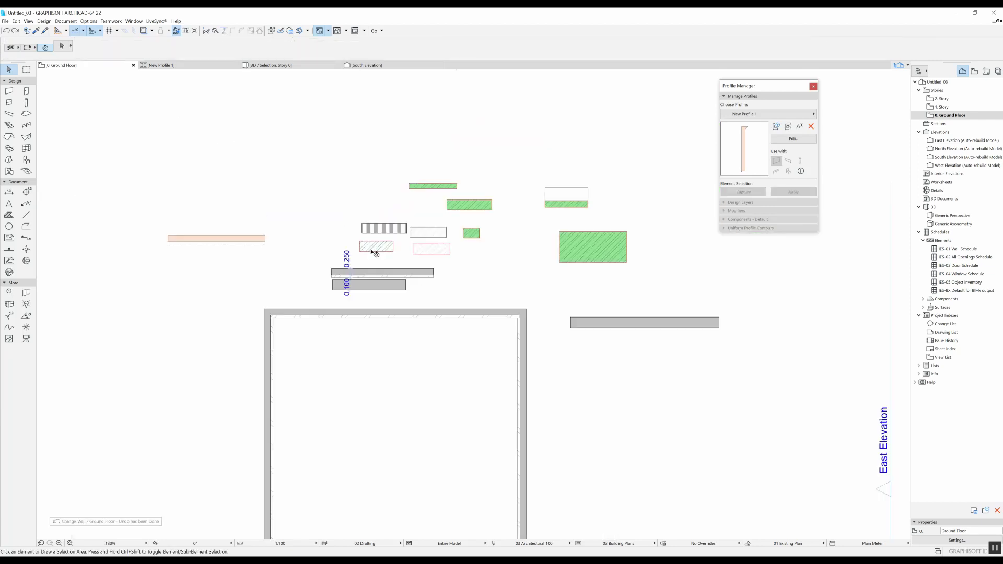
- Clear the selection of the profiled wall and activate the Wall tool on the ground floor plan
click(253, 255)
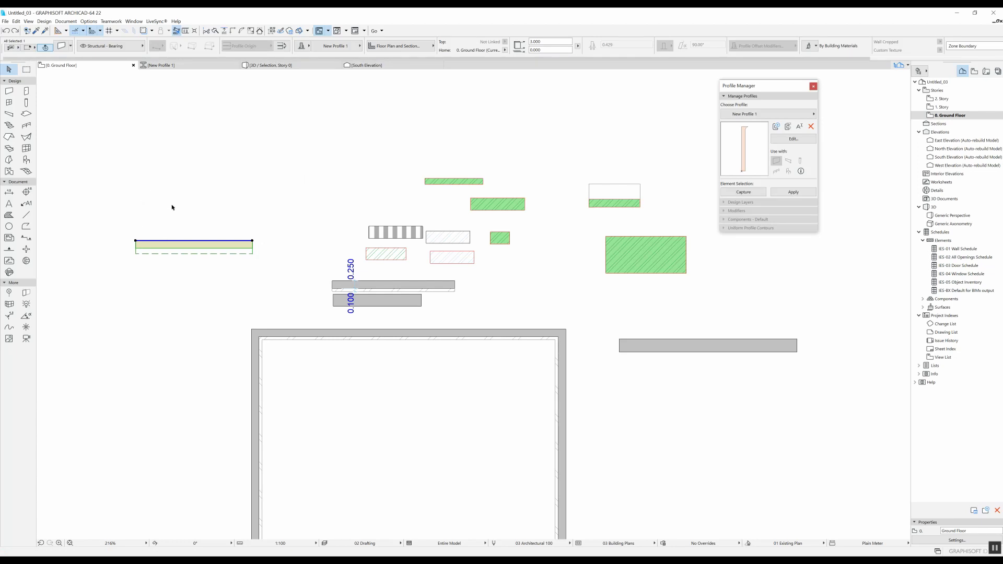
click(142, 201)
scroll(475, 277, down, 3)
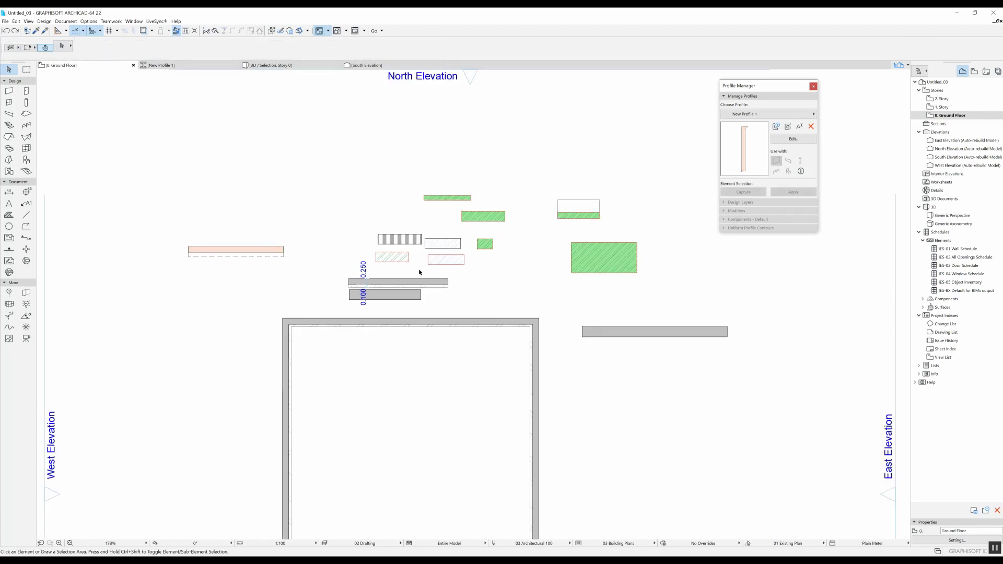
key(w)
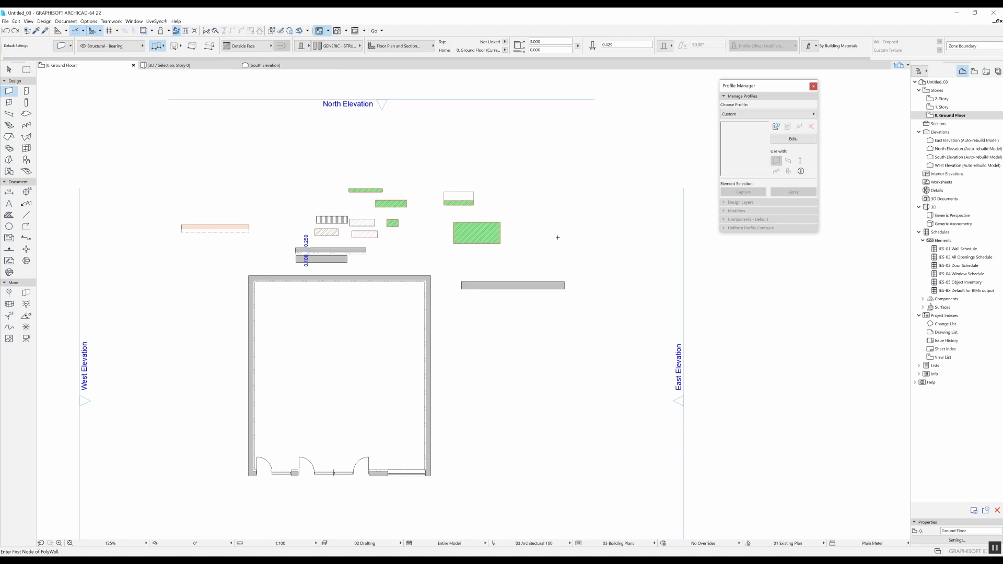